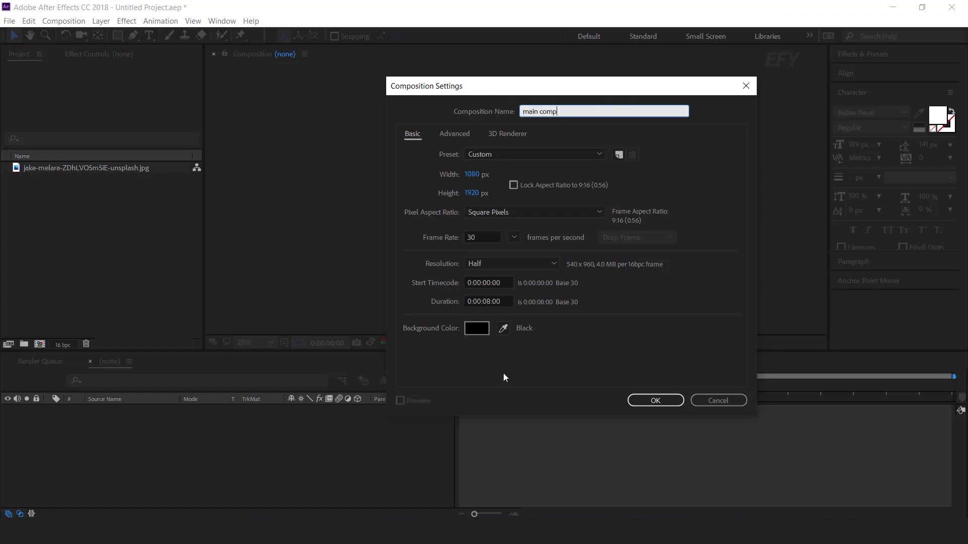
# Step: Create the 1080 × 1920 composition named main comp and add a black full-size solid named BG
pyautogui.click(656, 400)
pyautogui.rightClick(354, 415)
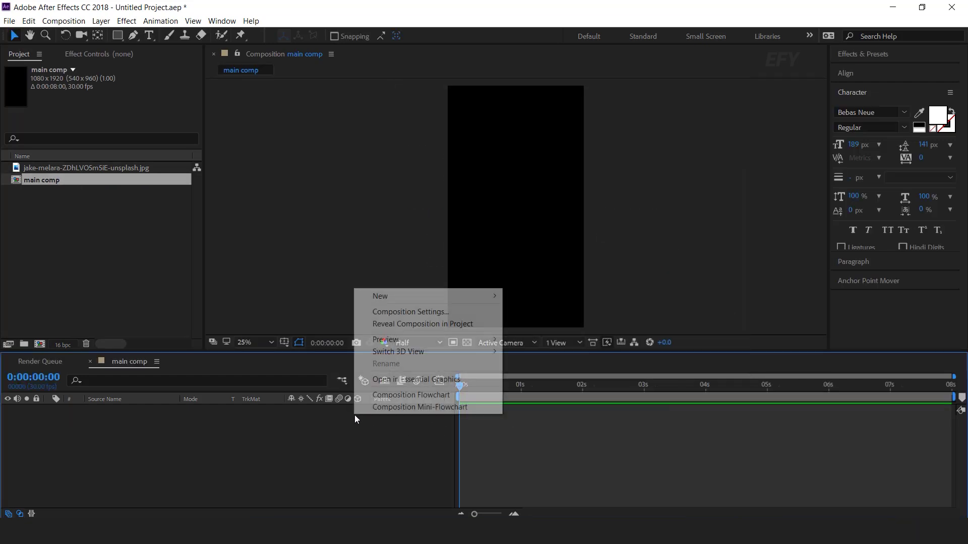
pyautogui.moveTo(386, 298)
pyautogui.click(525, 324)
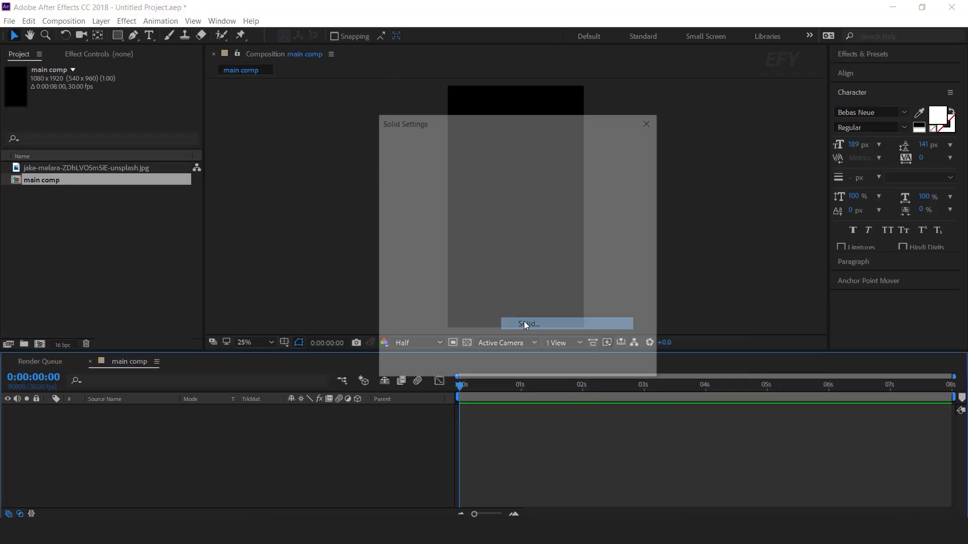
pyautogui.write('BG')
pyautogui.click(562, 366)
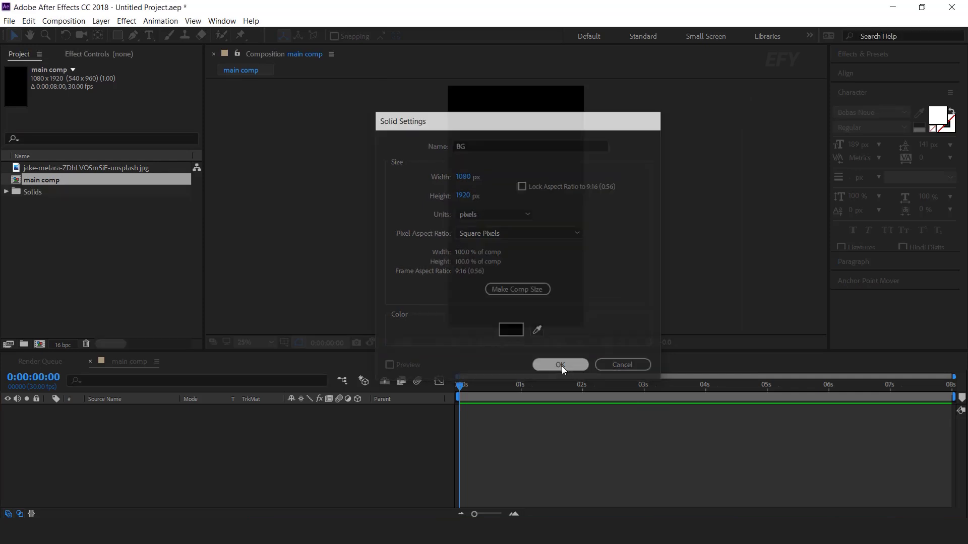
pyautogui.click(377, 431)
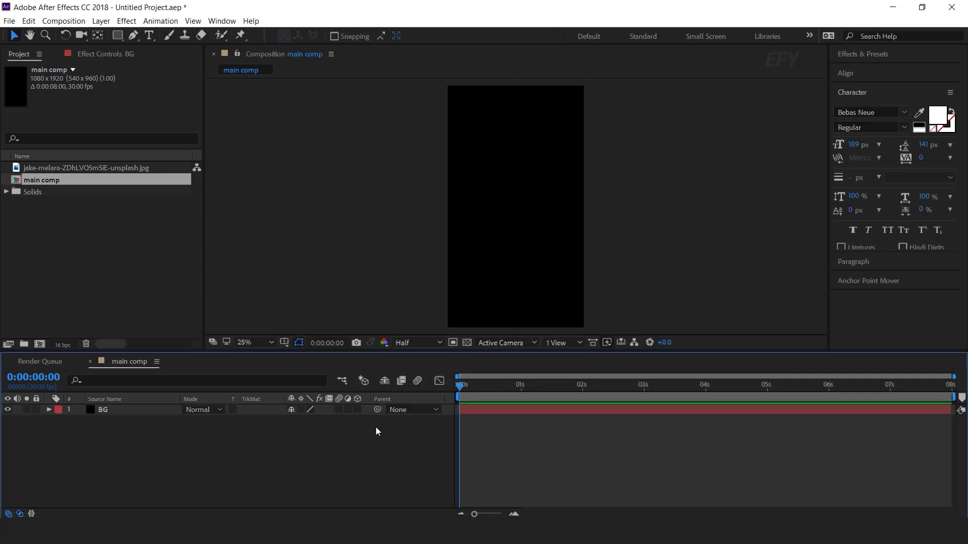
# Step: Draw a wide rectangle across the middle of the composition with an orange FFB836 fill and no stroke
pyautogui.click(119, 36)
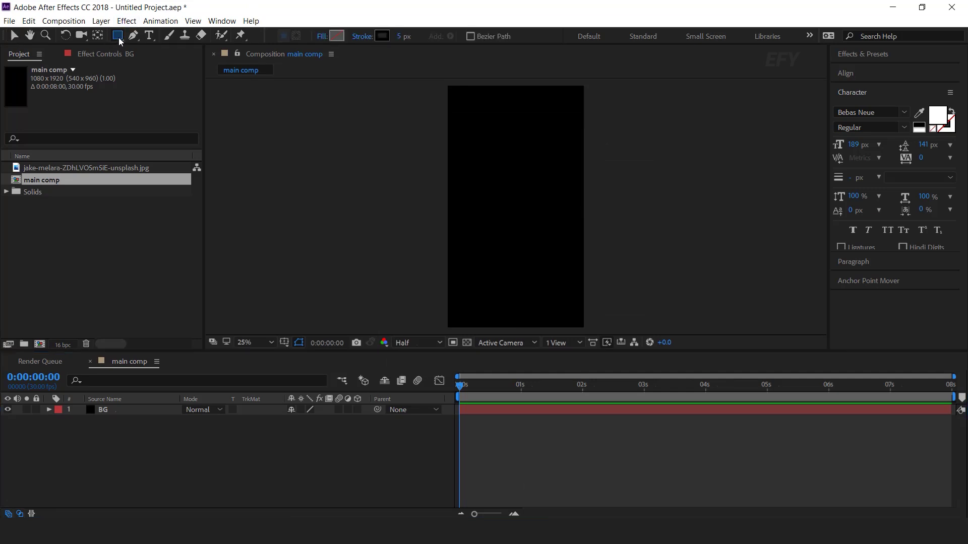
pyautogui.moveTo(393, 151); pyautogui.dragTo(678, 272)
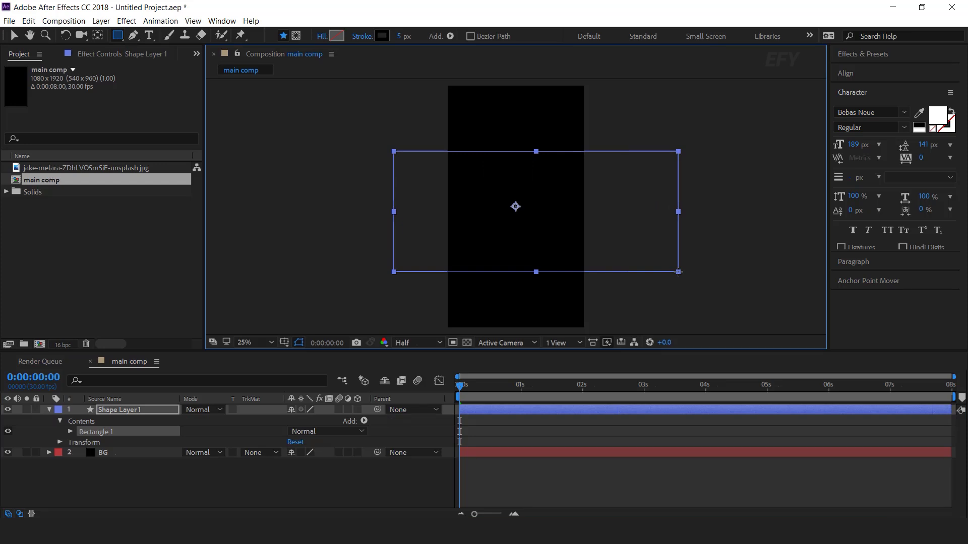
pyautogui.click(334, 37)
pyautogui.click(203, 209)
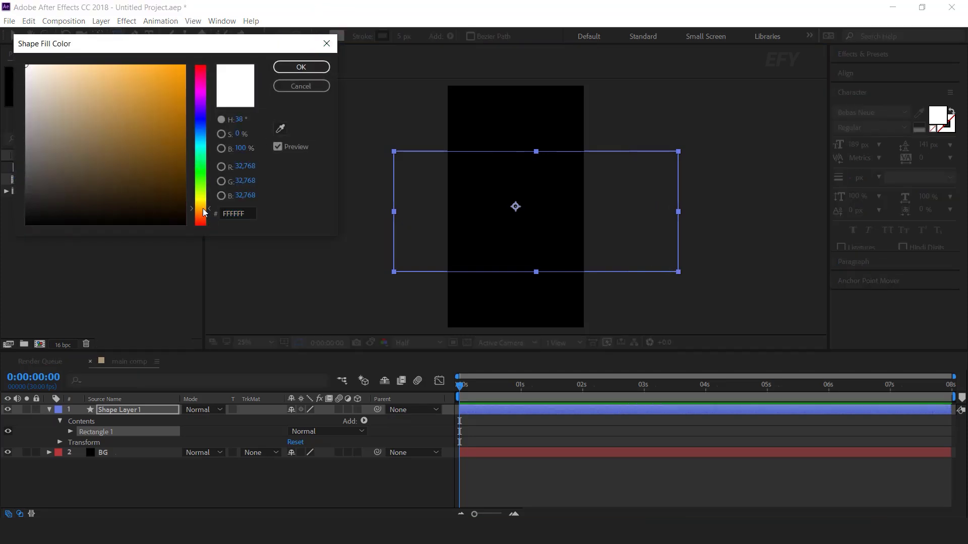
pyautogui.click(162, 68)
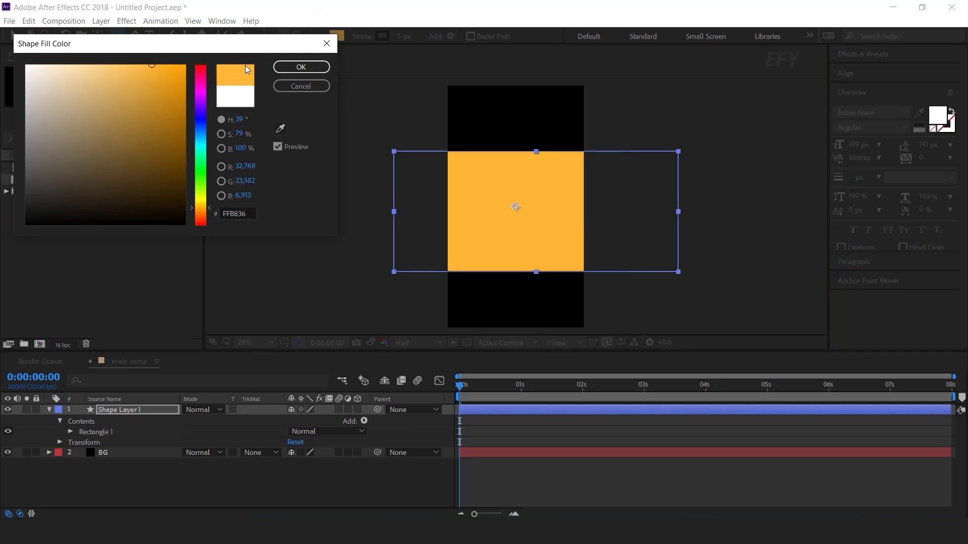
pyautogui.click(301, 67)
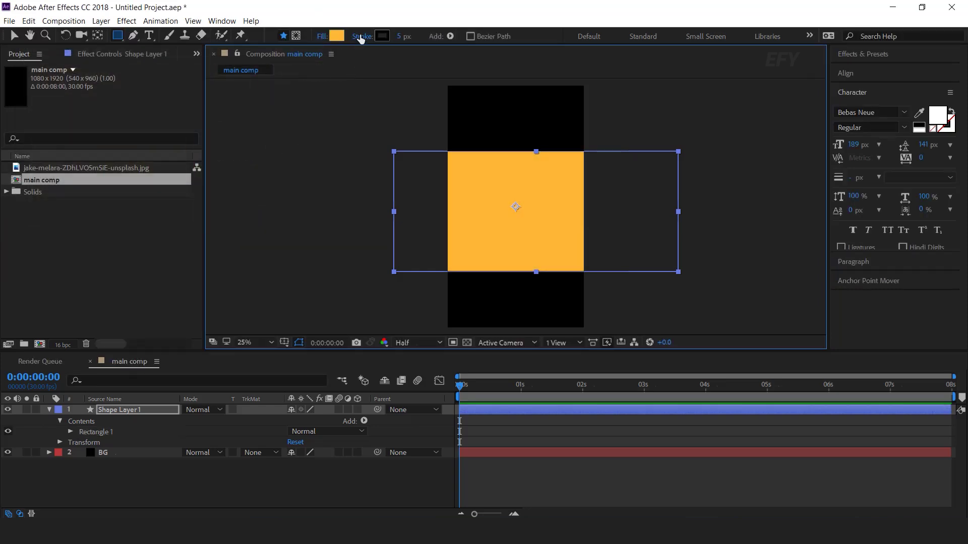
pyautogui.click(360, 38)
pyautogui.click(151, 85)
pyautogui.click(192, 158)
# Step: Rotate the orange rectangle to about -45° and move it so it covers the upper-left corner of the frame diagonally
pyautogui.press('r')
pyautogui.press('w')
pyautogui.moveTo(685, 161); pyautogui.dragTo(613, 60)
pyautogui.press('v')
pyautogui.moveTo(558, 215); pyautogui.dragTo(482, 180)
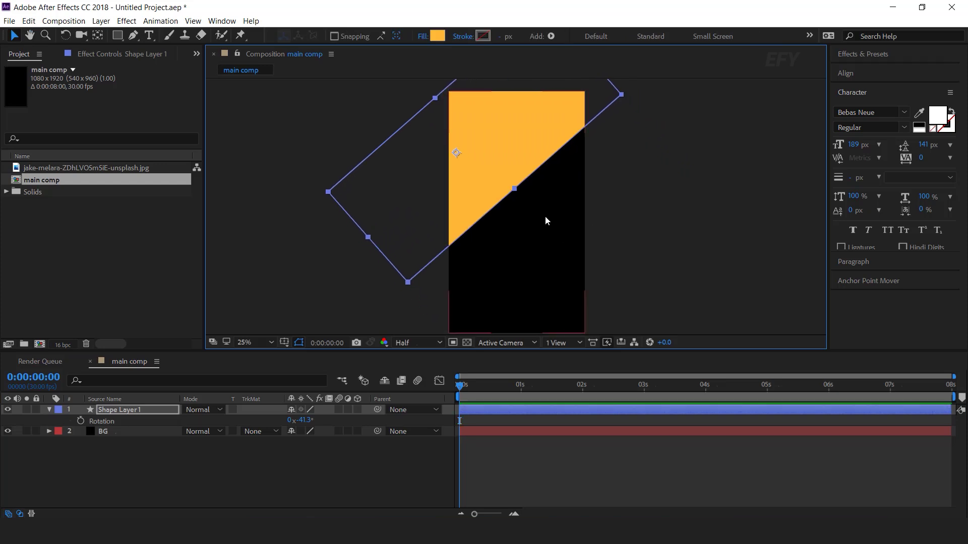
pyautogui.press('w')
pyautogui.moveTo(412, 290); pyautogui.dragTo(421, 289)
pyautogui.click(325, 466)
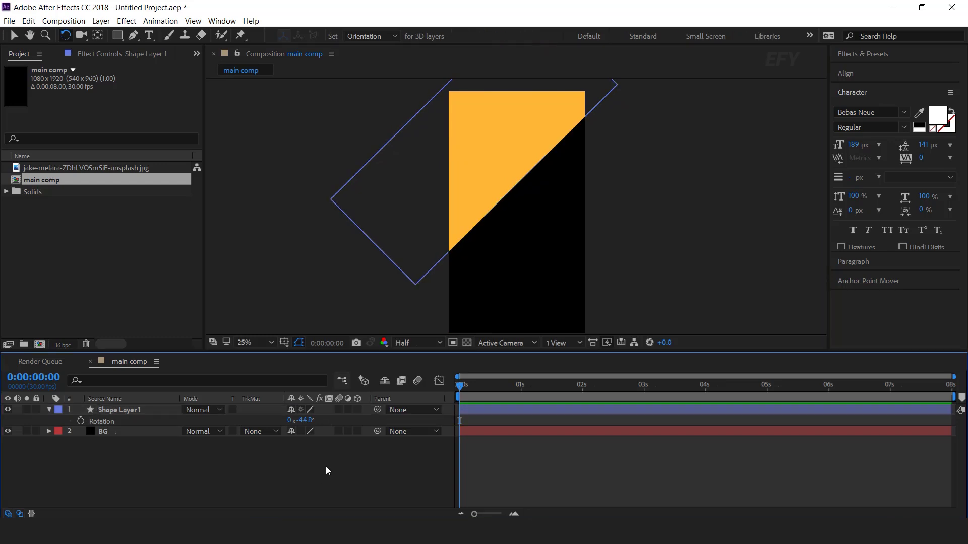
# Step: Keyframe Shape Layer 1's position at 1 second, and move it straight up out of frame to 60, -960 at 0 seconds
pyautogui.click(141, 409)
pyautogui.click(524, 390)
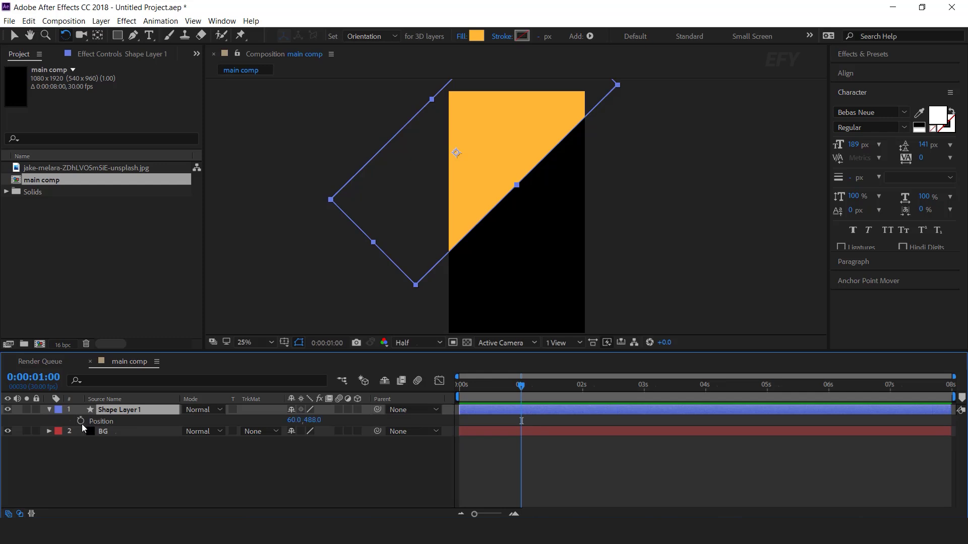
pyautogui.click(81, 421)
pyautogui.moveTo(522, 386); pyautogui.dragTo(443, 388)
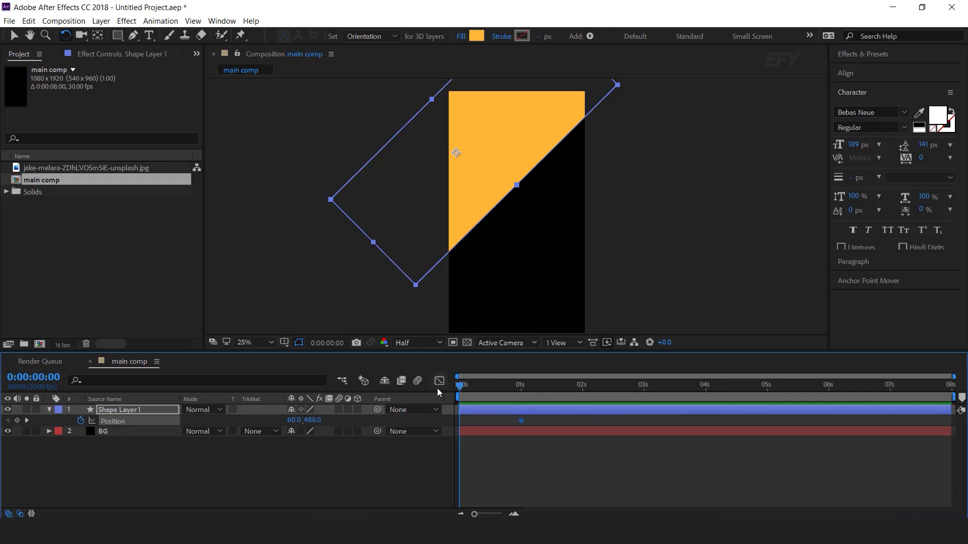
pyautogui.press('v')
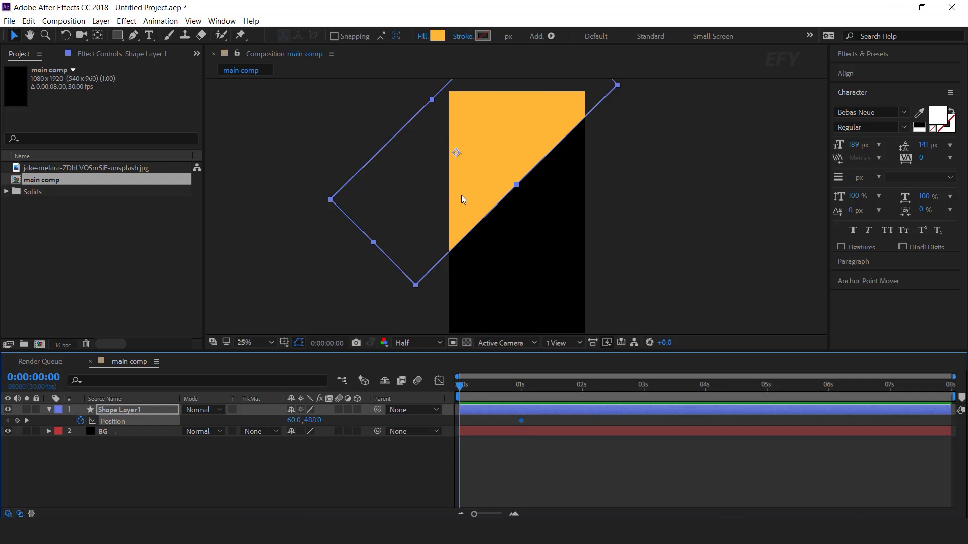
pyautogui.scroll(-1, 462, 195)
pyautogui.moveTo(498, 181); pyautogui.dragTo(467, 160)
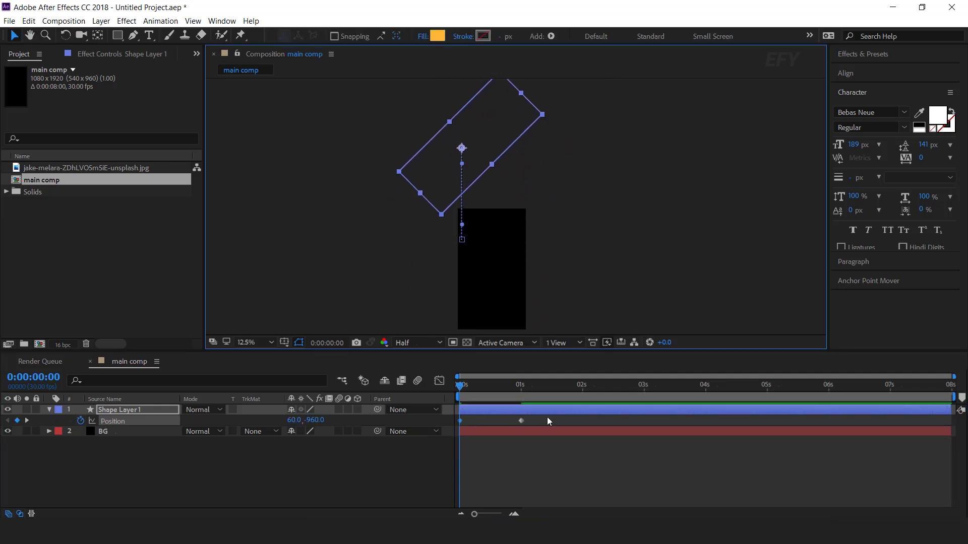
# Step: Apply Easy Ease to Shape Layer 1's two position keyframes and reshape the speed graph to peak near the start
pyautogui.moveTo(460, 385); pyautogui.dragTo(519, 474)
pyautogui.click(515, 515)
pyautogui.moveTo(554, 514); pyautogui.dragTo(527, 514)
pyautogui.moveTo(597, 428); pyautogui.dragTo(449, 426)
pyautogui.rightClick(582, 423)
pyautogui.moveTo(627, 417)
pyautogui.click(746, 448)
pyautogui.click(439, 381)
pyautogui.moveTo(642, 455); pyautogui.dragTo(464, 469)
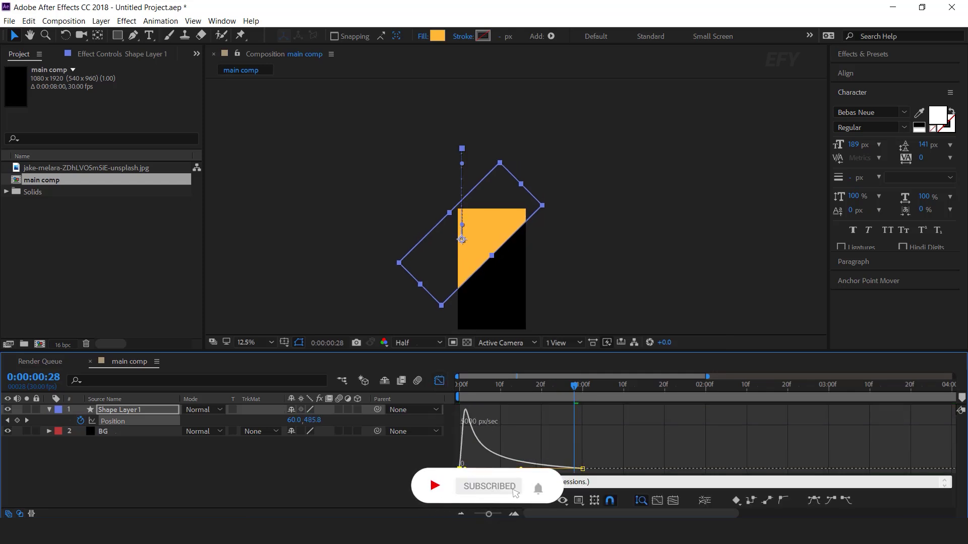
pyautogui.click(439, 381)
# Step: Preview the large orange rectangle's slide-in animation from the start
pyautogui.press('Home')
pyautogui.press('space')
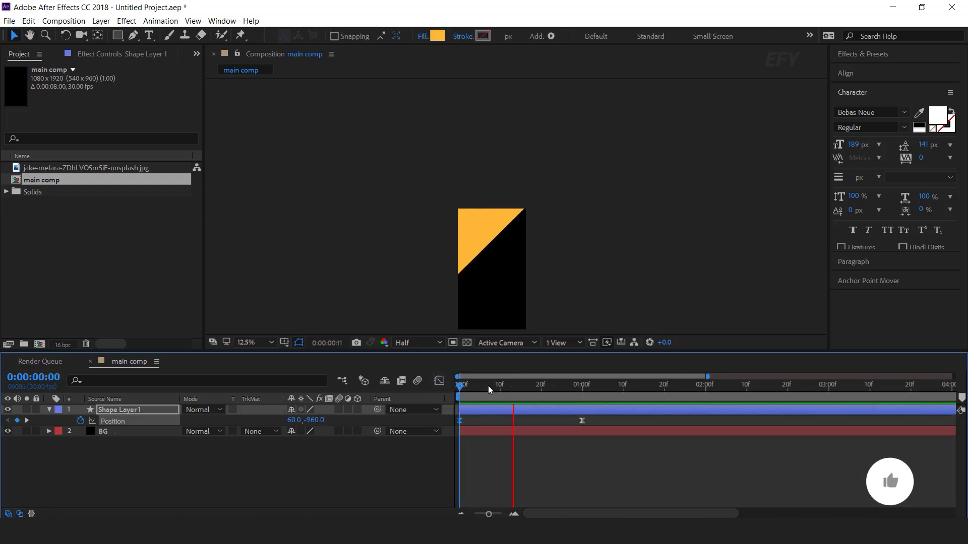
pyautogui.moveTo(508, 386); pyautogui.dragTo(565, 387)
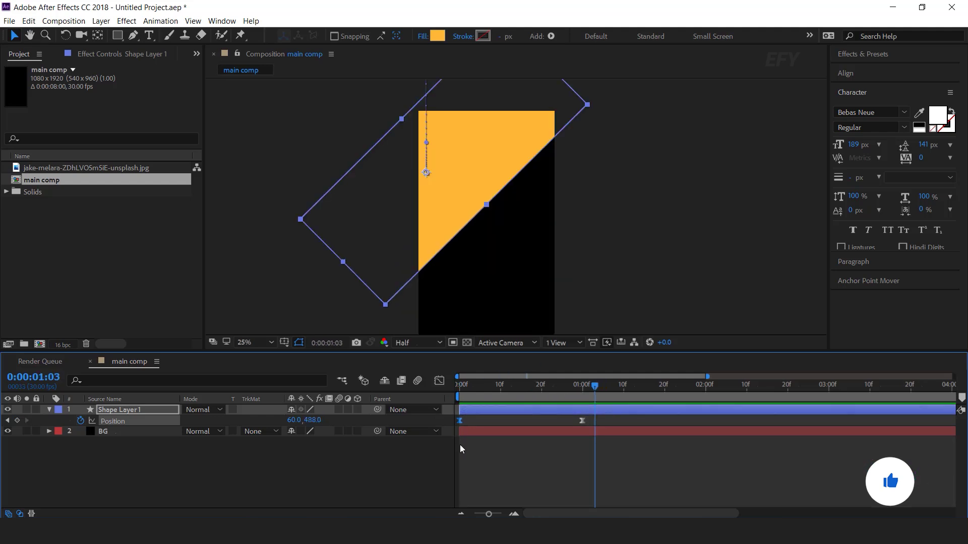
# Step: Draw a narrow vertical orange rectangle as a new shape layer in the black area and center its anchor point
pyautogui.click(357, 477)
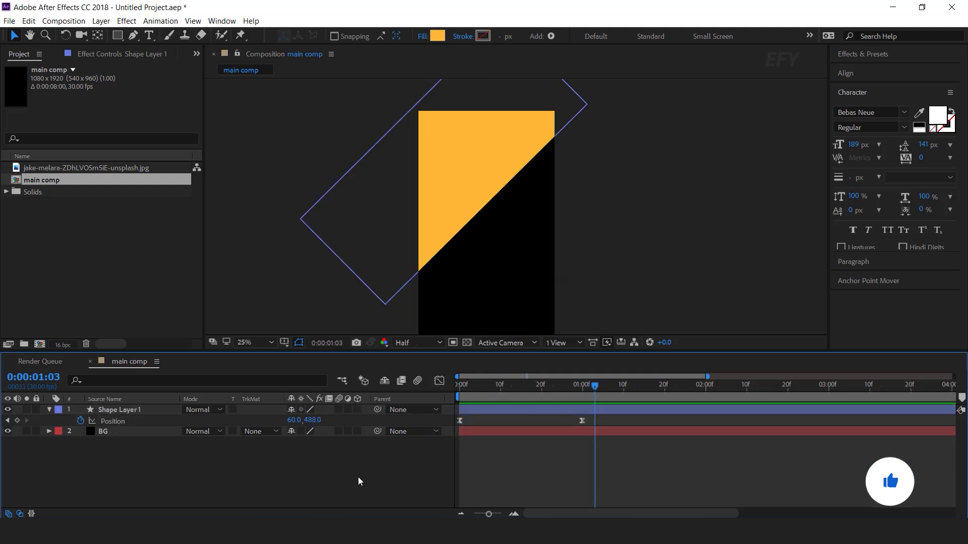
pyautogui.click(48, 411)
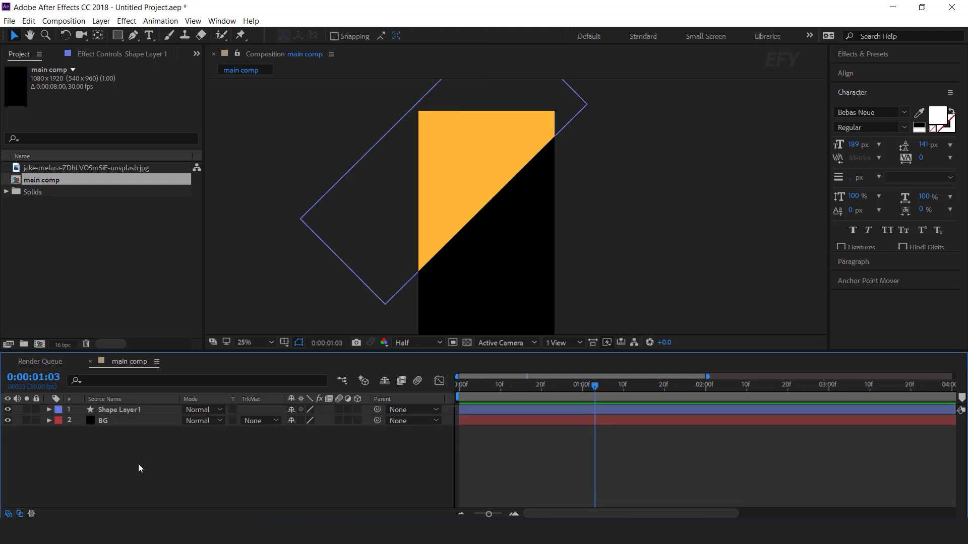
pyautogui.click(117, 36)
pyautogui.moveTo(508, 205); pyautogui.dragTo(520, 271)
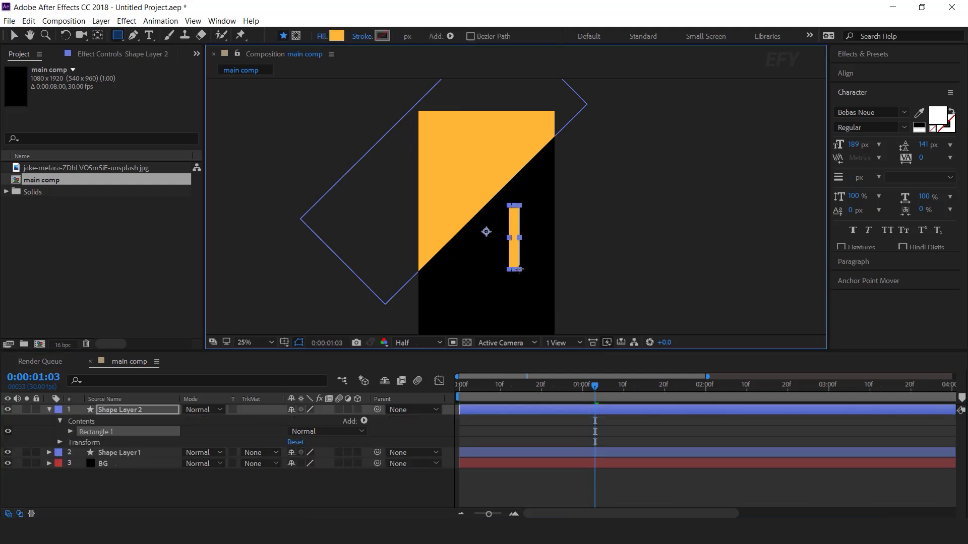
pyautogui.click(49, 409)
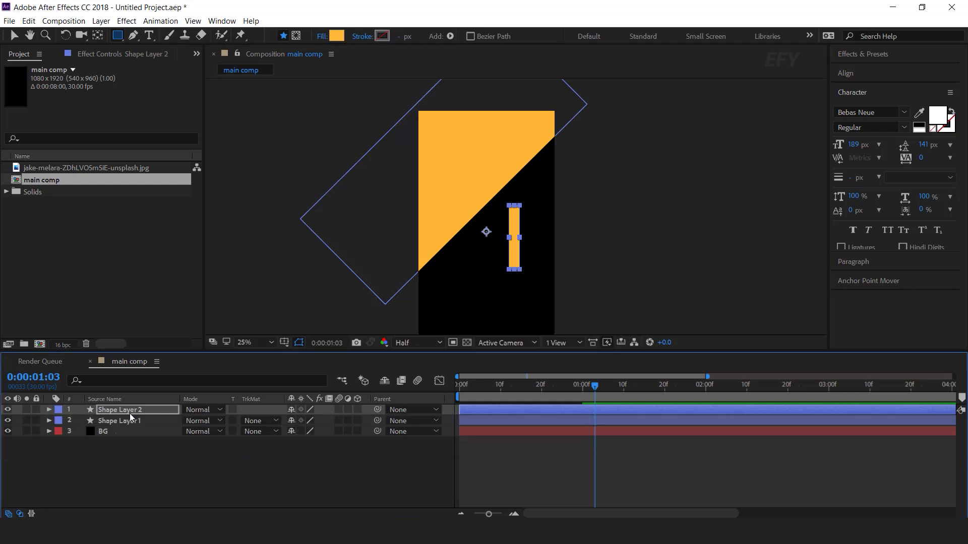
pyautogui.click(860, 281)
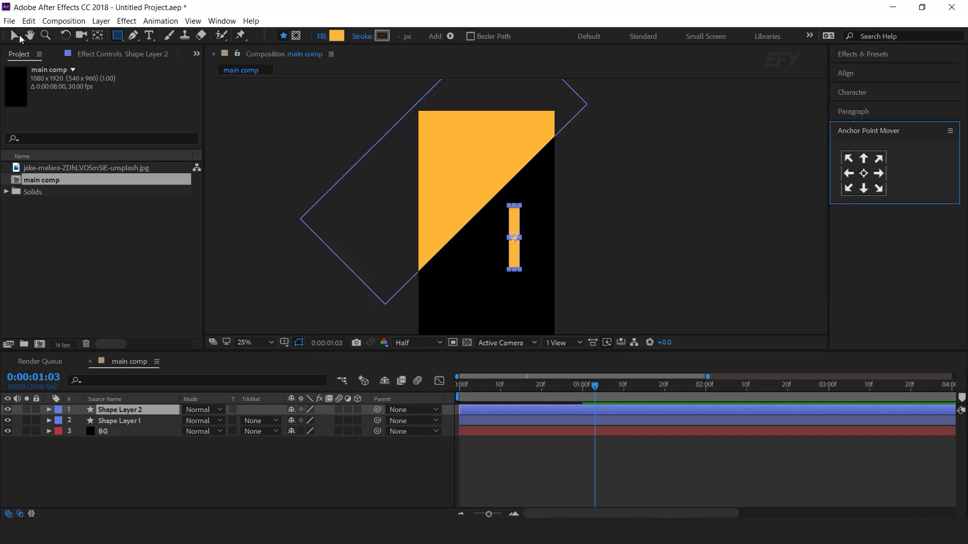
# Step: Rotate the narrow bar parallel to the diagonal edge and place it just below that edge at the frame's left side
pyautogui.click(15, 35)
pyautogui.press('w')
pyautogui.moveTo(527, 209); pyautogui.dragTo(571, 214)
pyautogui.press('v')
pyautogui.moveTo(520, 239); pyautogui.dragTo(439, 225)
pyautogui.scroll(2, 445, 273)
pyautogui.press('w')
pyautogui.moveTo(491, 188); pyautogui.dragTo(489, 185)
pyautogui.press('v')
pyautogui.click(569, 464)
pyautogui.scroll(-2, 609, 240)
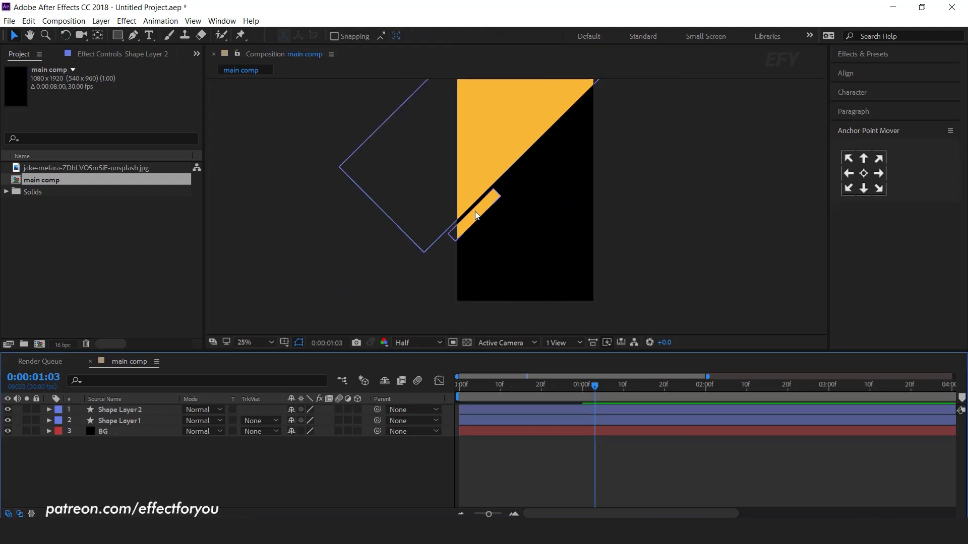
# Step: Keyframe Shape Layer 2's position at 1 second, and move it diagonally up out of frame to 1336, -6 at 0 seconds
pyautogui.click(140, 410)
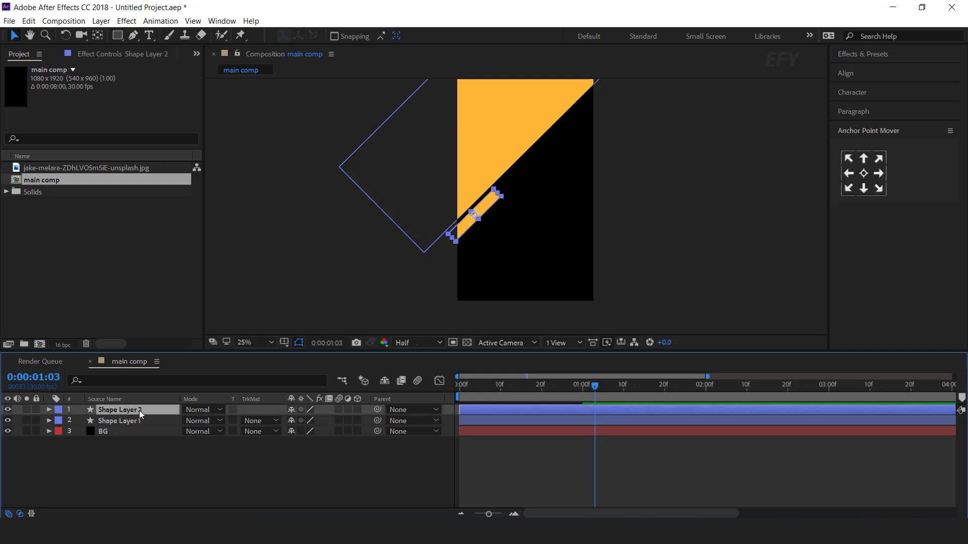
pyautogui.press('p')
pyautogui.click(580, 397)
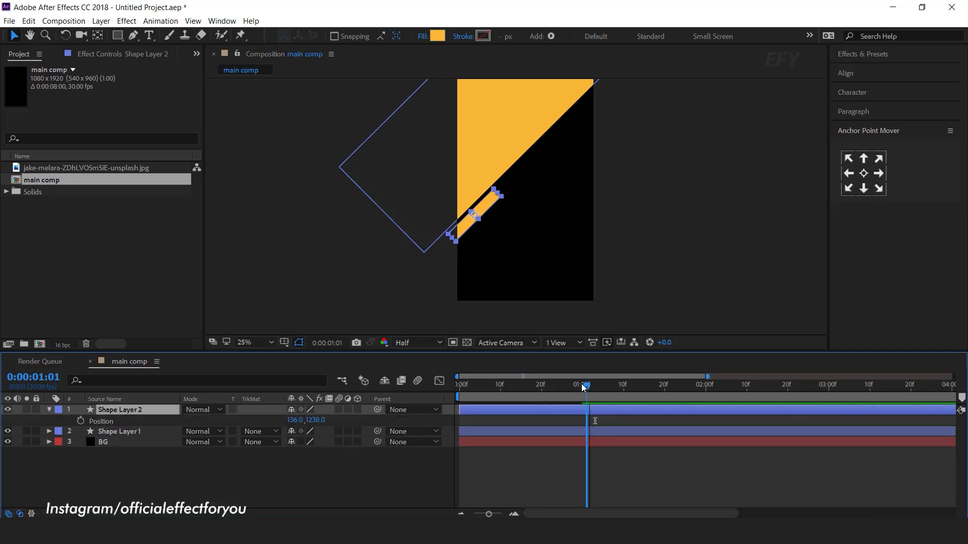
pyautogui.click(81, 421)
pyautogui.moveTo(586, 389); pyautogui.dragTo(459, 387)
pyautogui.moveTo(502, 221); pyautogui.dragTo(578, 116)
# Step: Apply Easy Ease to Shape Layer 2's position keyframes and reshape their speed graph to peak near the start
pyautogui.moveTo(599, 420)
pyautogui.mouseDown()
pyautogui.moveTo(444, 432)
pyautogui.moveTo(583, 425)
pyautogui.mouseUp()
pyautogui.rightClick(583, 424)
pyautogui.moveTo(705, 419)
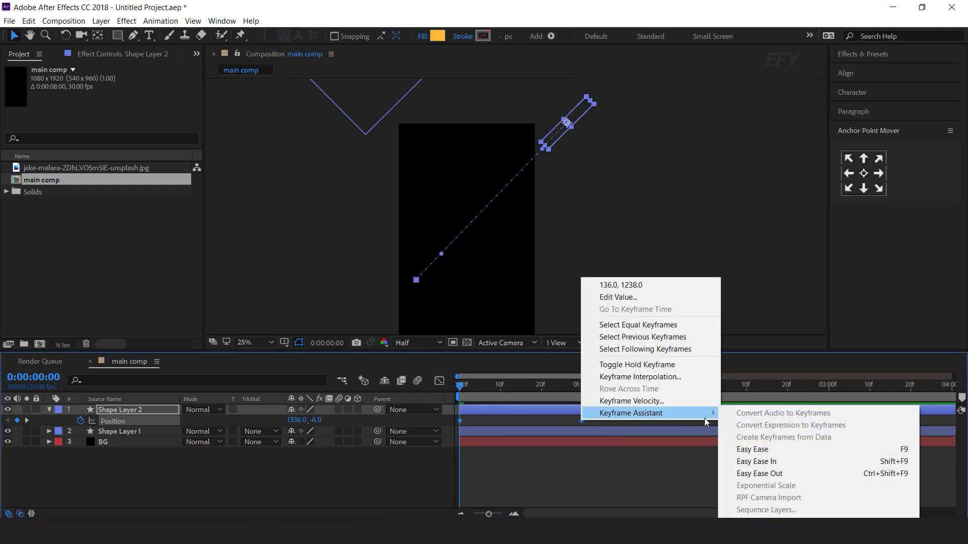
pyautogui.click(784, 453)
pyautogui.click(439, 381)
pyautogui.moveTo(604, 452); pyautogui.dragTo(472, 470)
pyautogui.click(439, 380)
# Step: Preview the narrow bar sliding in together with the large rectangle from 0 to 1 second
pyautogui.moveTo(485, 389); pyautogui.dragTo(422, 393)
pyautogui.click(580, 462)
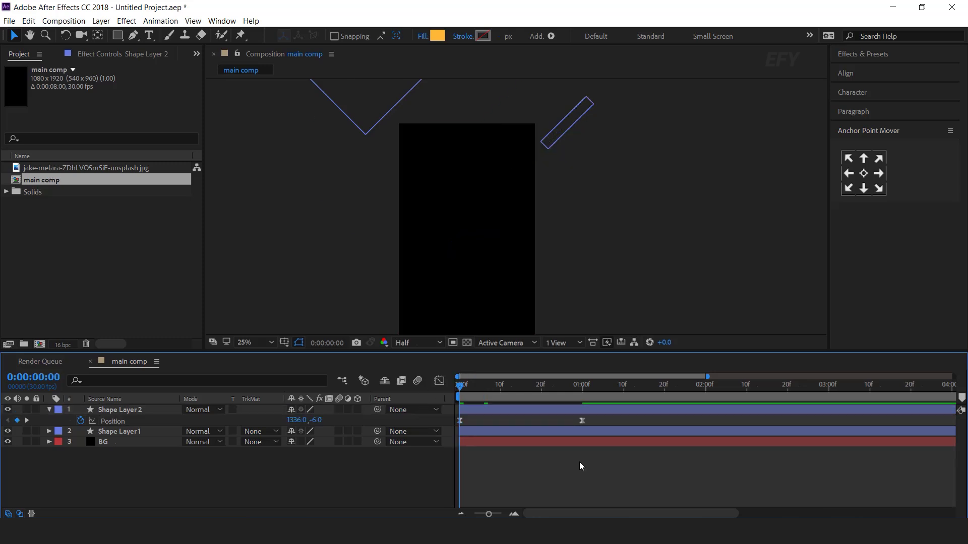
pyautogui.press('space')
pyautogui.click(446, 385)
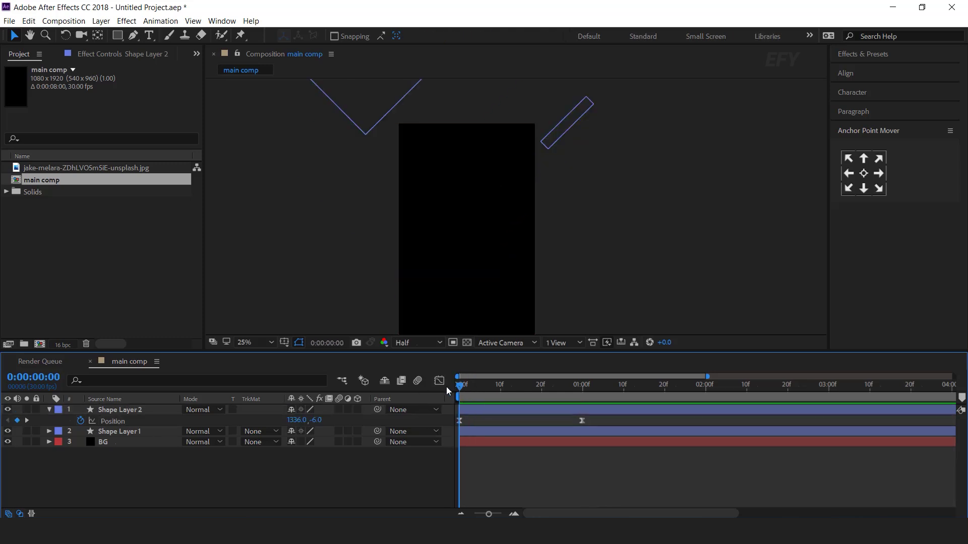
pyautogui.press('space')
pyautogui.click(583, 387)
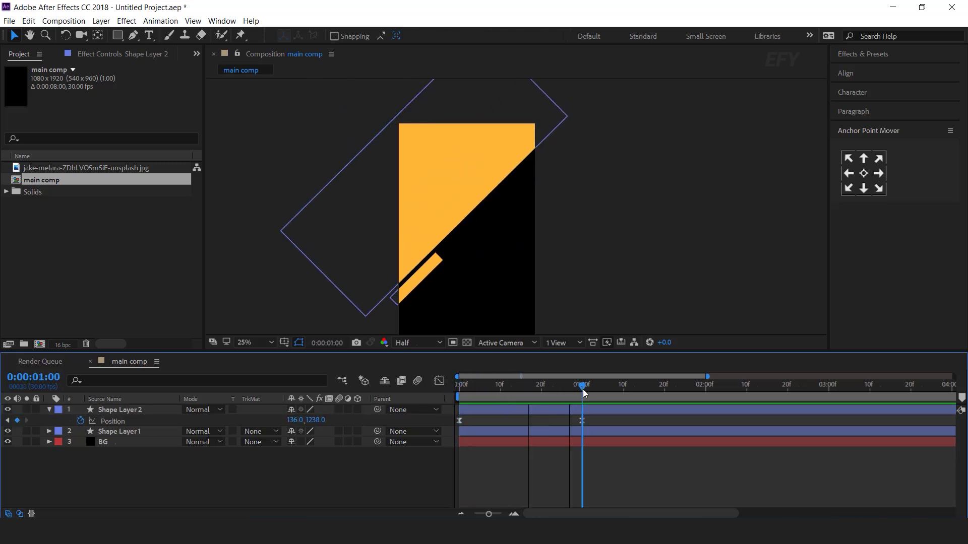
# Step: Duplicate Shape Layer 2 and shift the copy's whole motion path below the original, so it ends at 72, 1446
pyautogui.click(124, 410)
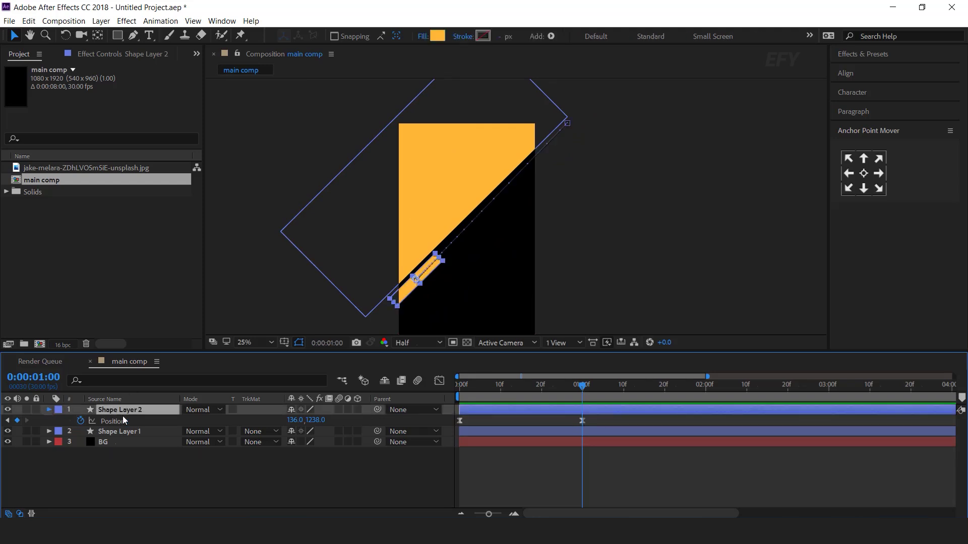
pyautogui.click(49, 410)
pyautogui.hotkey('ctrl', 'd')
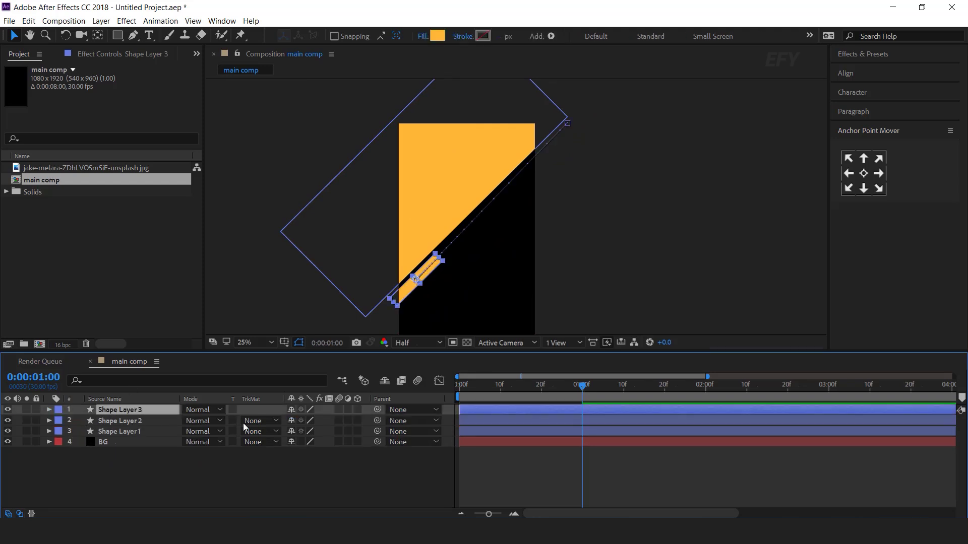
pyautogui.press('p')
pyautogui.moveTo(633, 423); pyautogui.dragTo(422, 430)
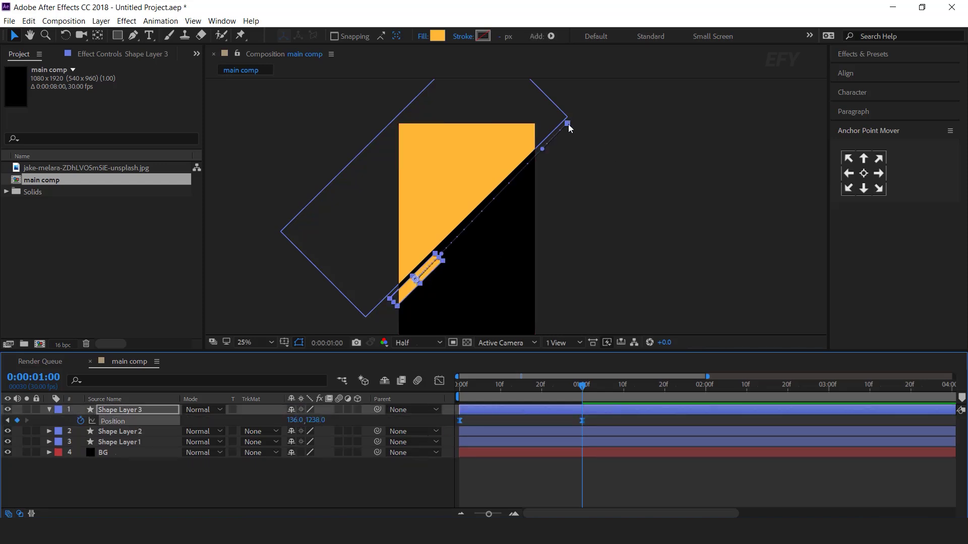
pyautogui.moveTo(568, 127); pyautogui.dragTo(560, 152)
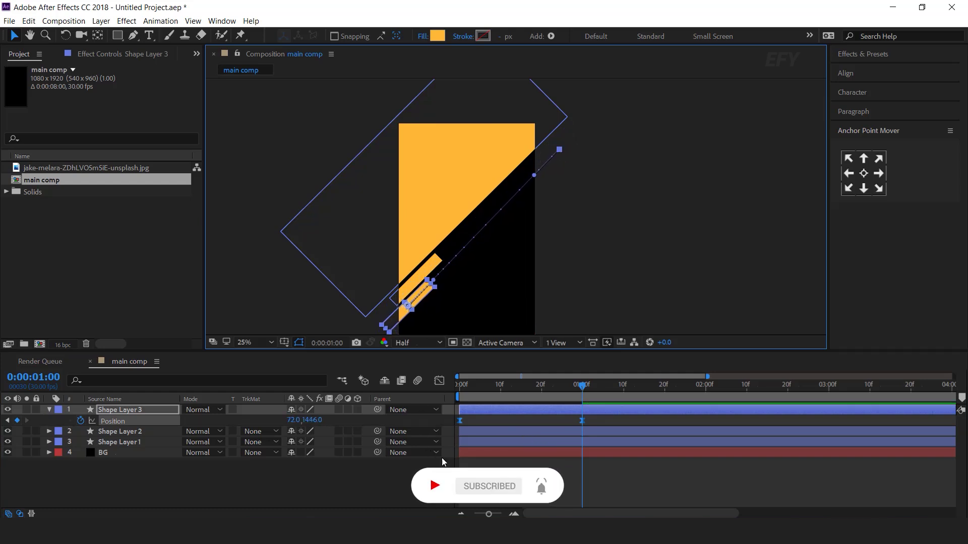
pyautogui.click(445, 468)
pyautogui.moveTo(577, 388); pyautogui.dragTo(441, 402)
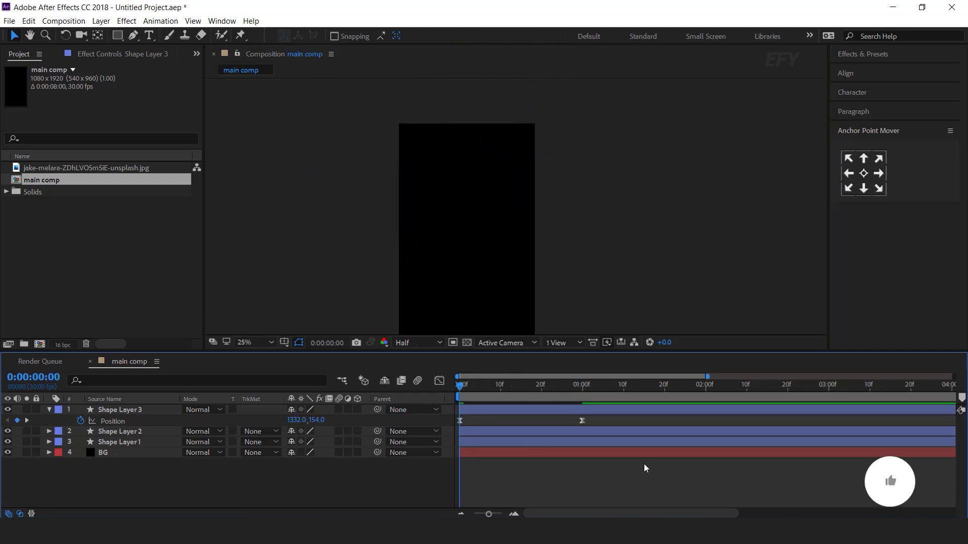
# Step: Delay Shape Layer 3 by about two frames in the timeline and preview the staggered bars from 0 seconds
pyautogui.click(109, 411)
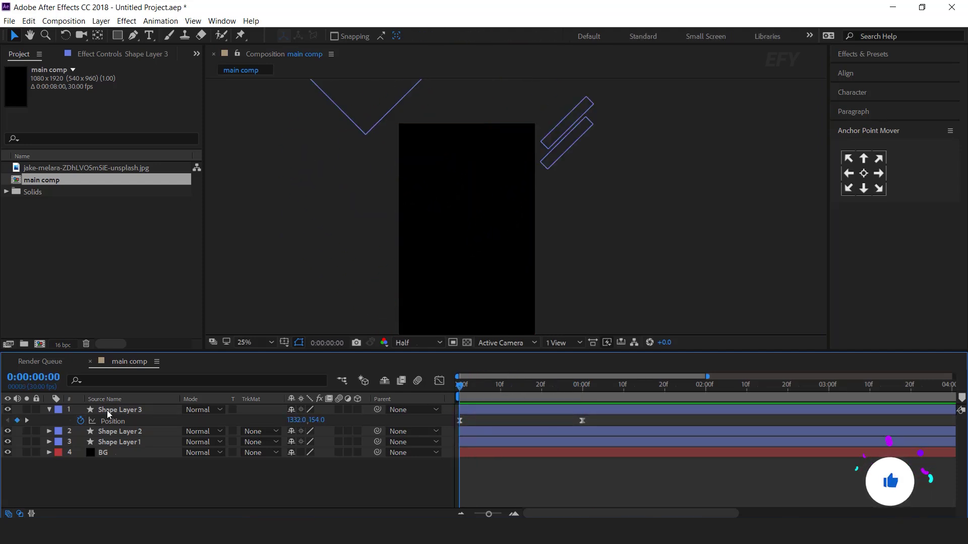
pyautogui.press('u')
pyautogui.click(479, 411)
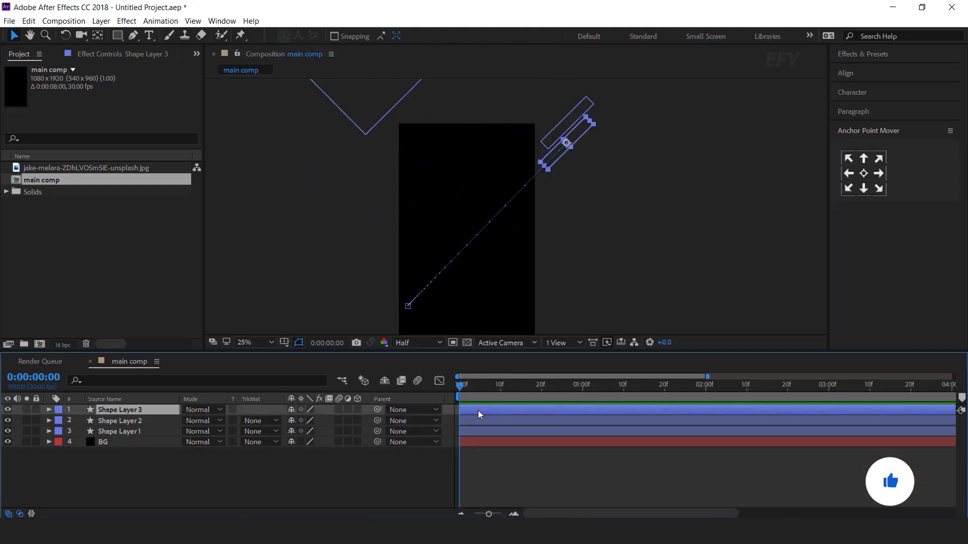
pyautogui.moveTo(478, 411); pyautogui.dragTo(482, 411)
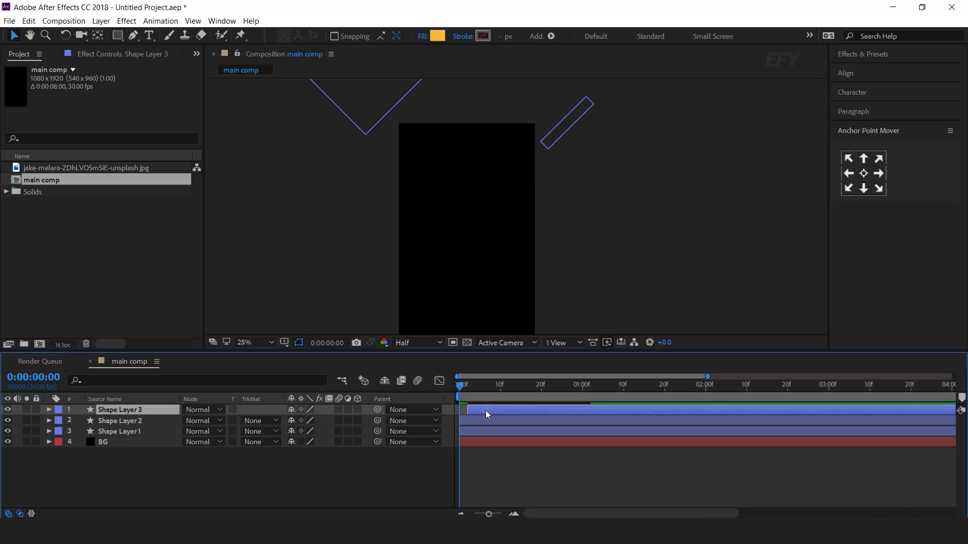
pyautogui.press('space')
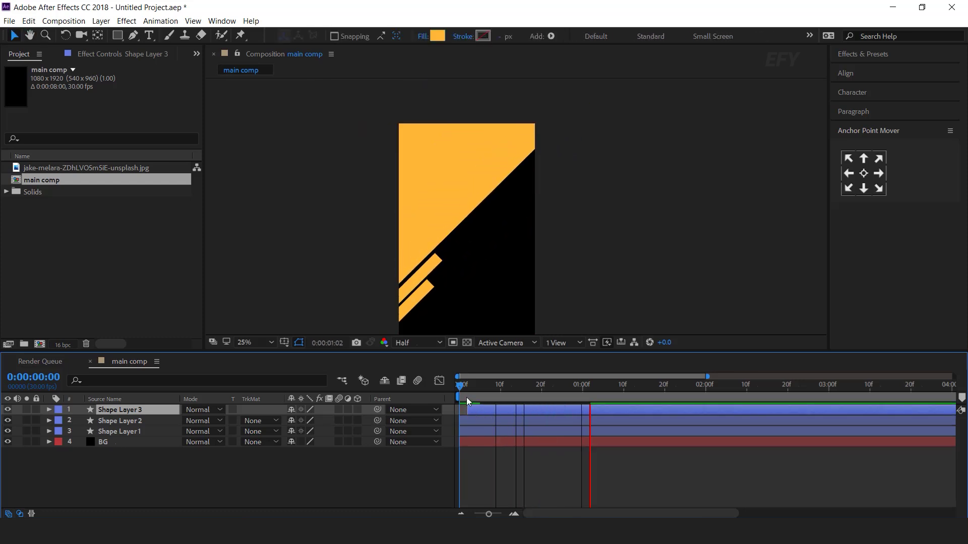
pyautogui.moveTo(483, 383); pyautogui.dragTo(570, 387)
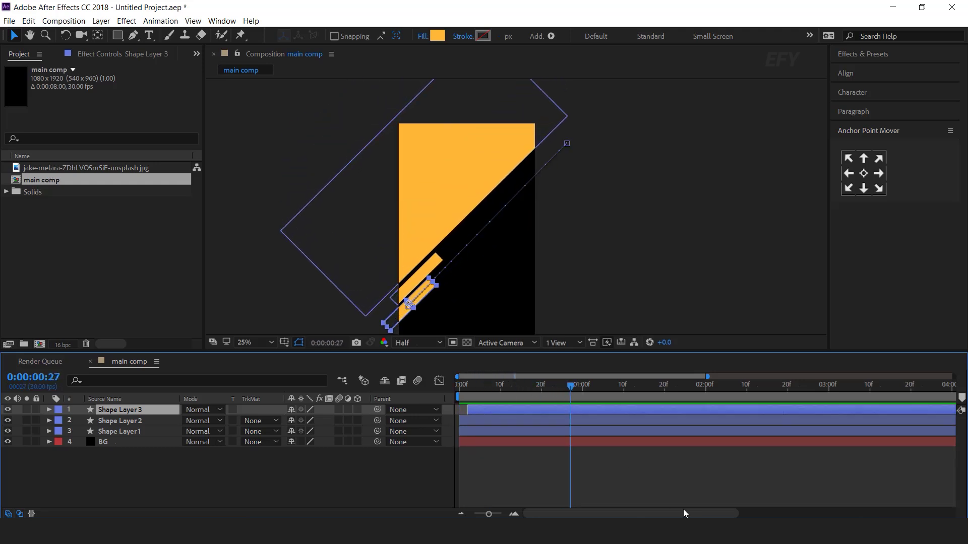
pyautogui.click(645, 460)
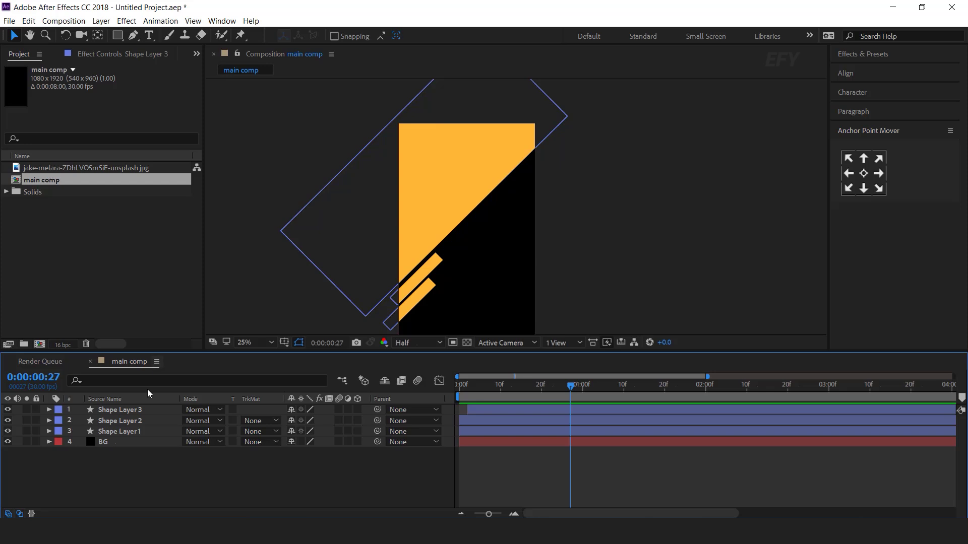
# Step: Duplicate Shape Layers 2 and 3, offset the copies to start at about frames 3 and 5, and preview the result
pyautogui.click(132, 411)
pyautogui.keyDown('shift'); pyautogui.click(133, 421); pyautogui.keyUp('shift')
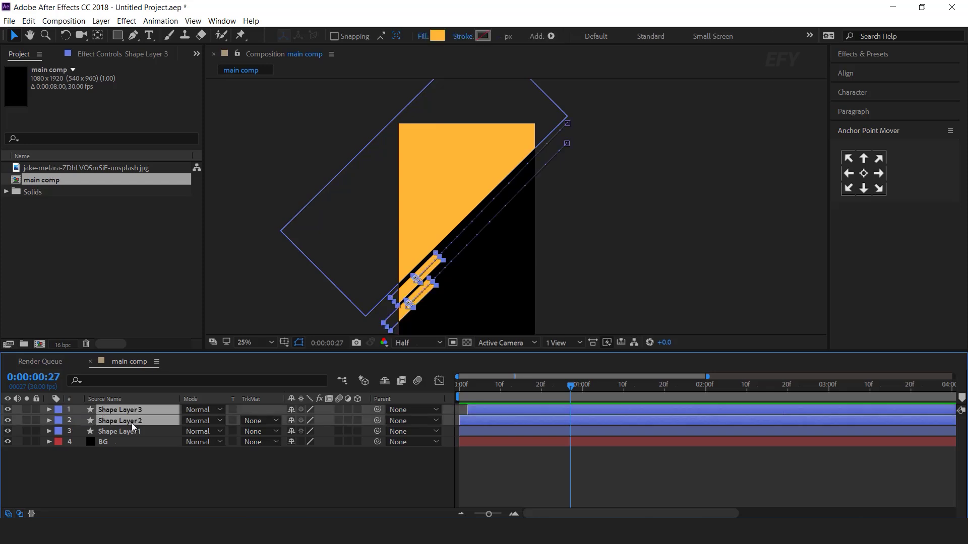
pyautogui.hotkey('ctrl', 'd')
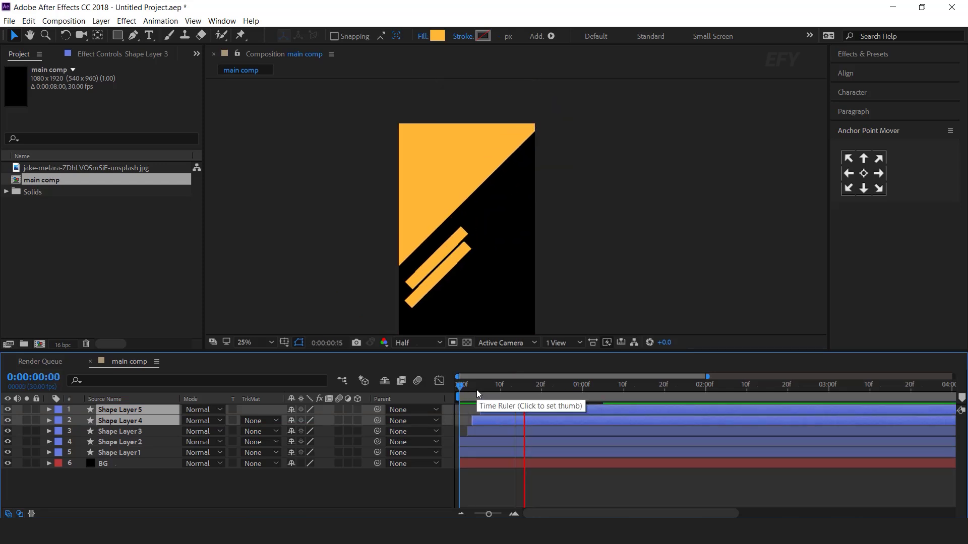
pyautogui.moveTo(491, 387); pyautogui.dragTo(567, 386)
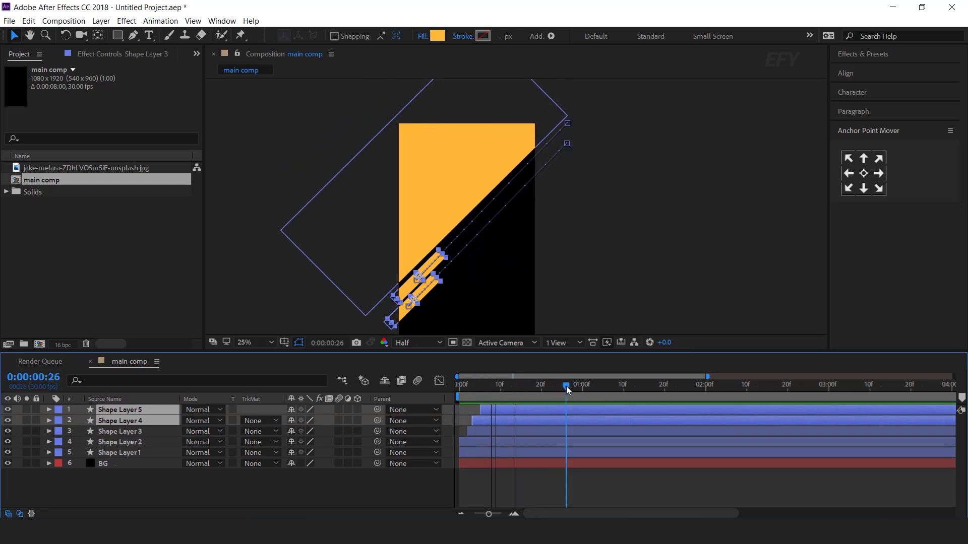
# Step: Delete all position keyframes from Shape Layers 4 and 5, with the current time at 0:00:01:02
pyautogui.press('u')
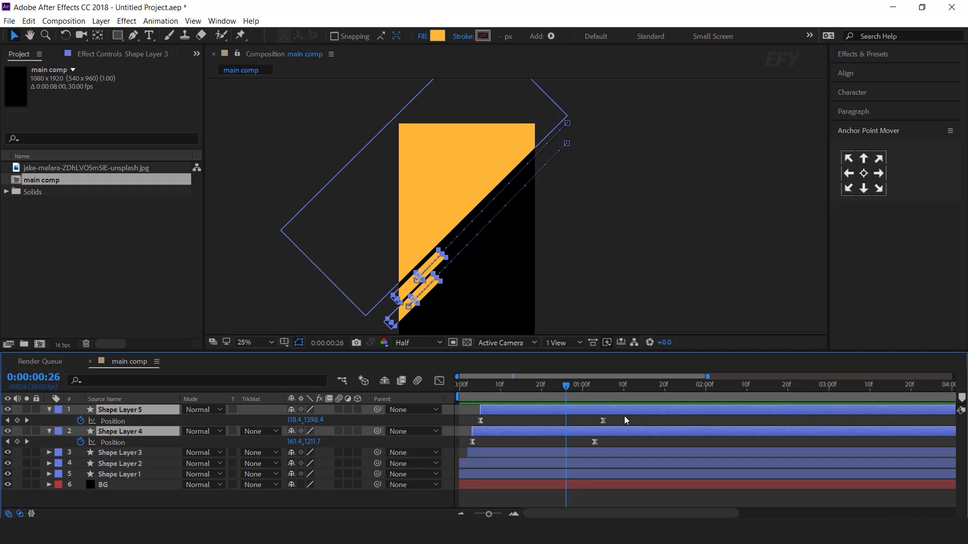
pyautogui.moveTo(618, 419); pyautogui.dragTo(590, 446)
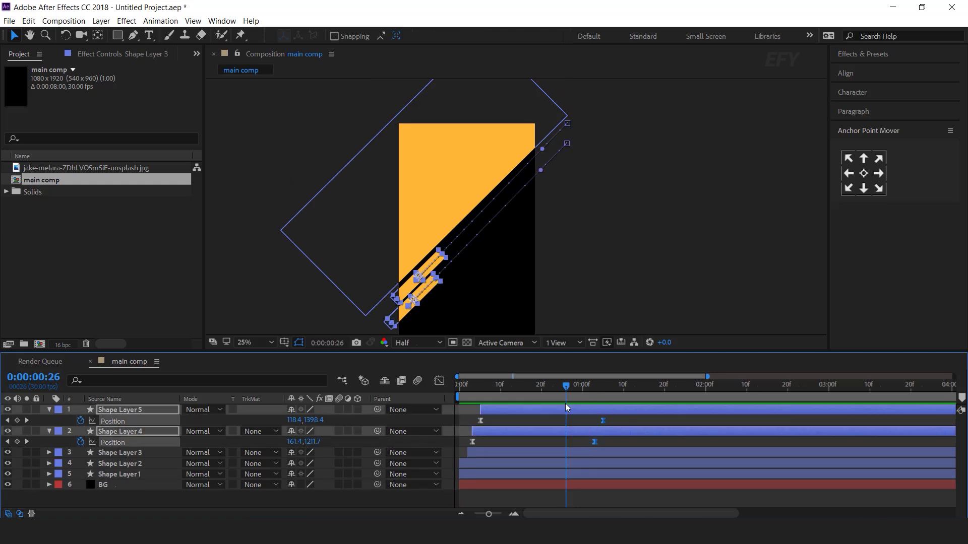
pyautogui.moveTo(566, 386); pyautogui.dragTo(601, 385)
pyautogui.press('Delete')
pyautogui.moveTo(495, 418); pyautogui.dragTo(474, 444)
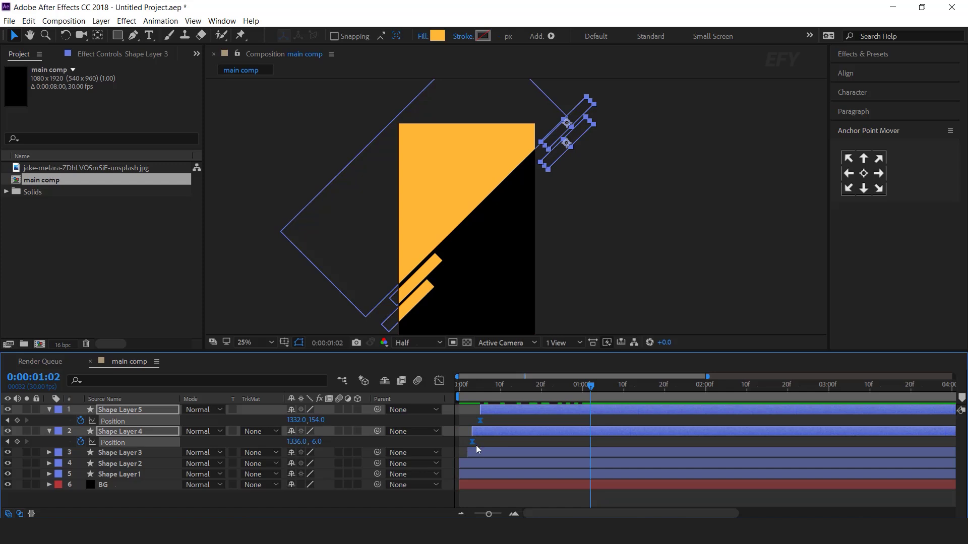
pyautogui.press('Delete')
# Step: Animate Shape Layers 4 and 5 diagonally upward, from -276, 1730 and -280, 1890 at frame 5 to the upper right at 0:00:01:02, and preview
pyautogui.moveTo(569, 147); pyautogui.dragTo(524, 194)
pyautogui.moveTo(520, 400); pyautogui.dragTo(480, 402)
pyautogui.moveTo(537, 187); pyautogui.dragTo(363, 325)
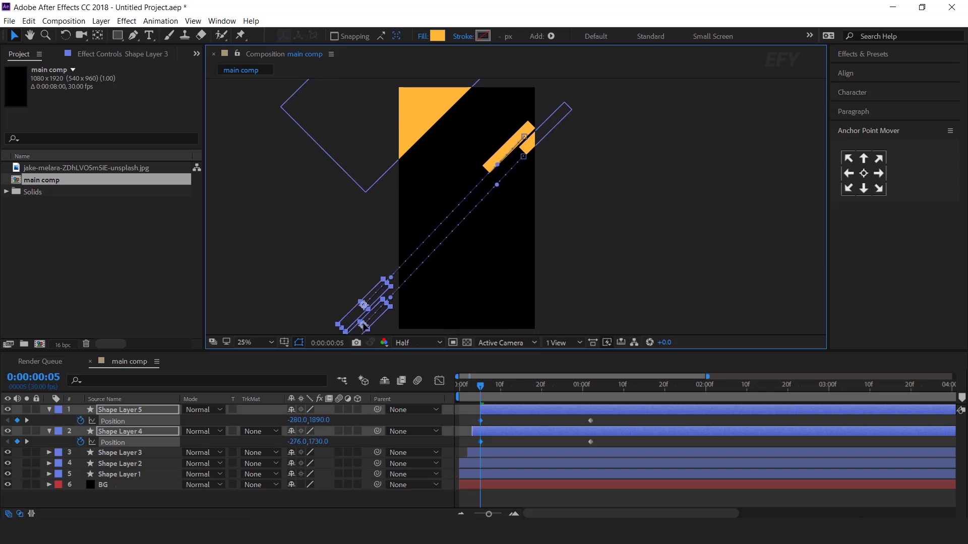
pyautogui.click(504, 419)
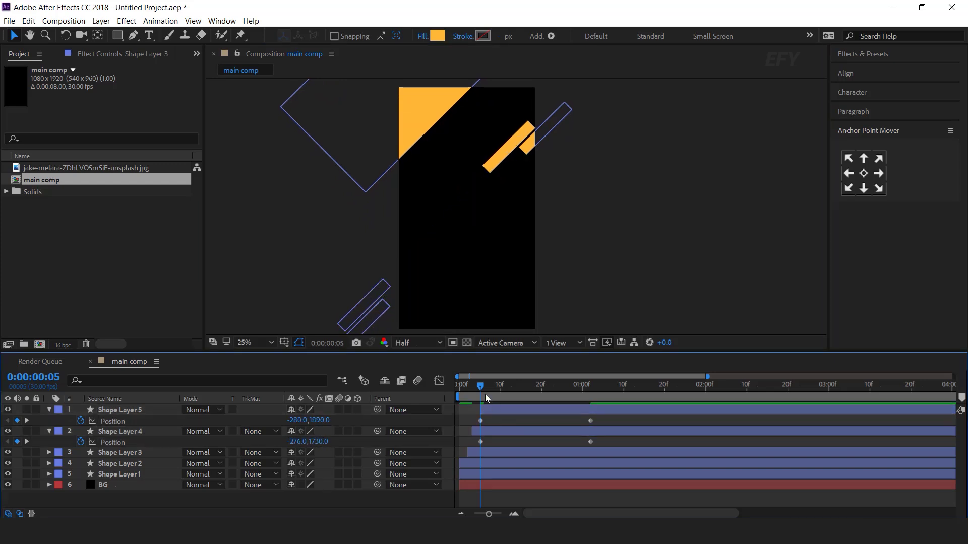
pyautogui.click(459, 387)
pyautogui.press('space')
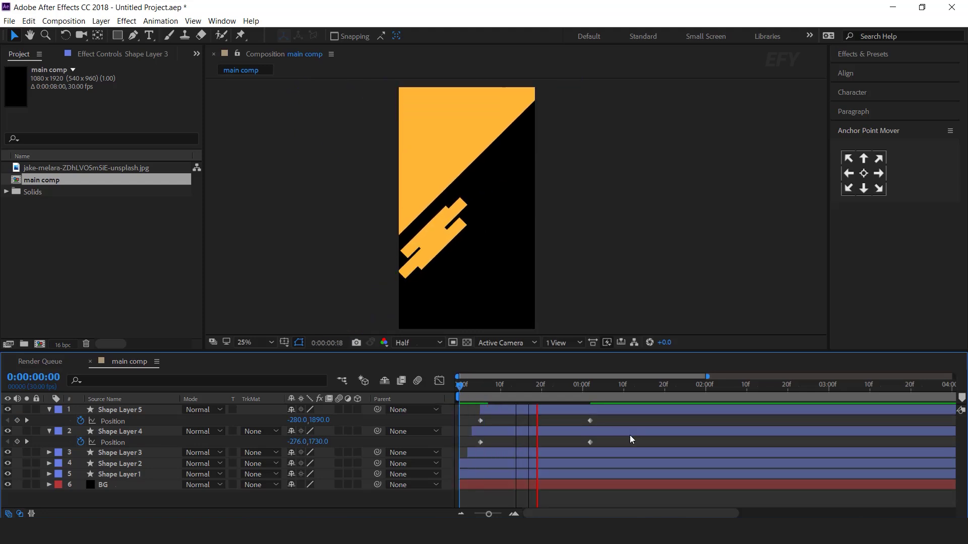
# Step: Apply Easy Ease to the position keyframes of Shape Layers 4 and 5, reshape their speed graph to peak near the start, and preview
pyautogui.click(484, 385)
pyautogui.moveTo(606, 417); pyautogui.dragTo(469, 450)
pyautogui.rightClick(590, 421)
pyautogui.moveTo(628, 412)
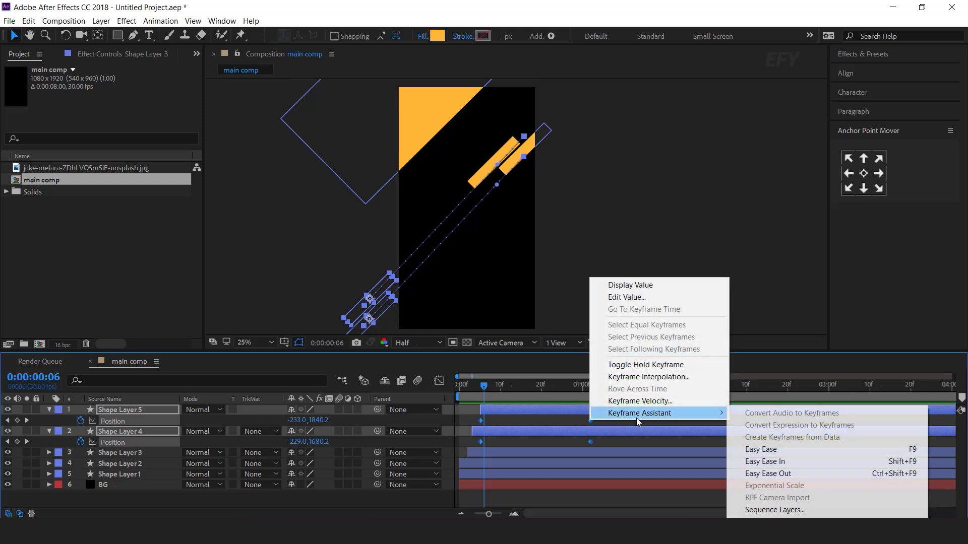
pyautogui.click(700, 391)
pyautogui.click(439, 380)
pyautogui.moveTo(662, 456); pyautogui.dragTo(485, 469)
pyautogui.click(498, 470)
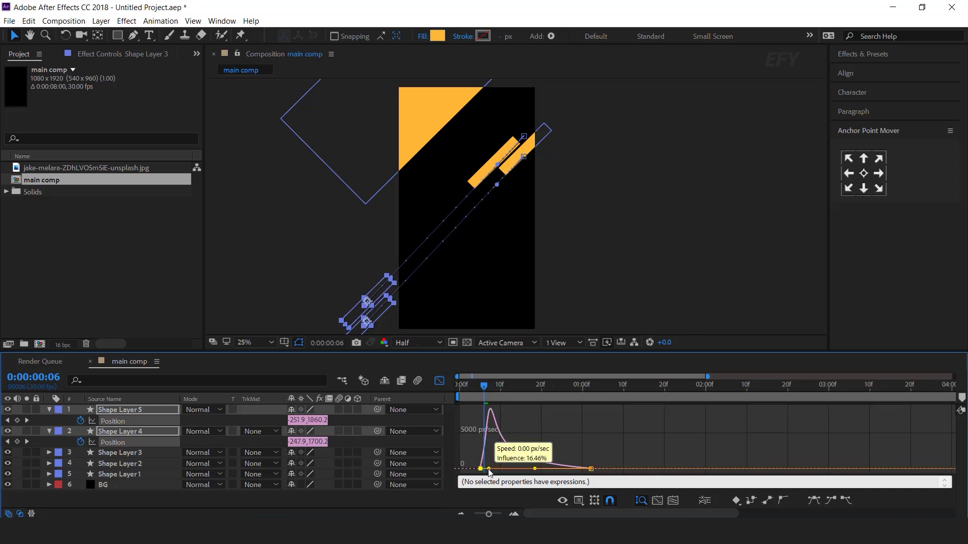
pyautogui.click(439, 380)
pyautogui.press('Home')
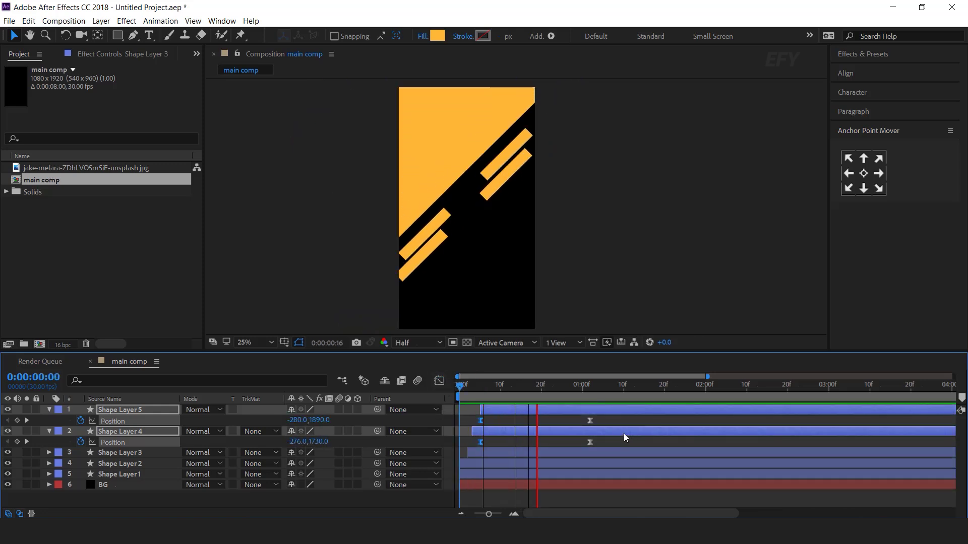
# Step: Stagger the bars so Shape Layers 4, 3 and 5 start at about frames 7, 10 and 12, preview, and collapse their properties
pyautogui.moveTo(460, 387); pyautogui.dragTo(500, 387)
pyautogui.click(608, 443)
pyautogui.moveTo(481, 442); pyautogui.dragTo(473, 442)
pyautogui.moveTo(511, 407); pyautogui.dragTo(437, 410)
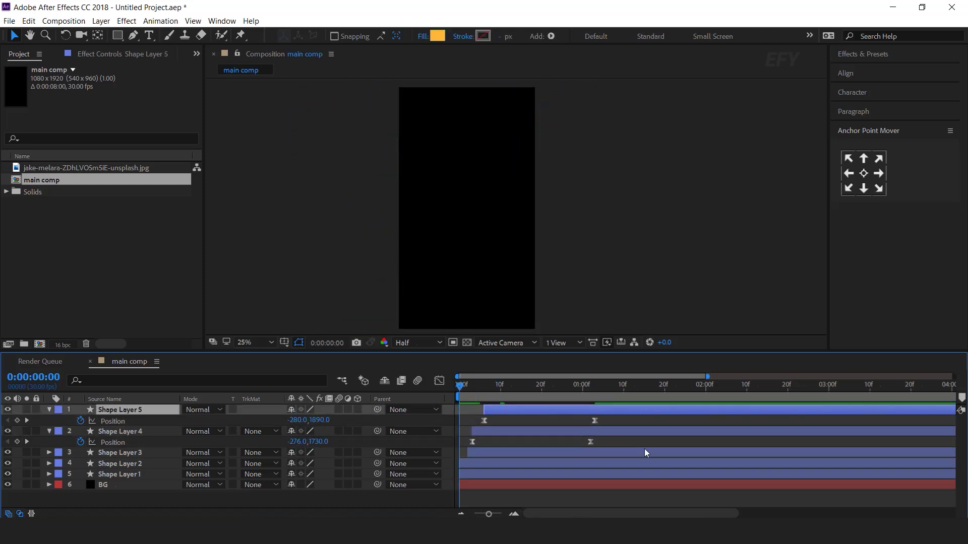
pyautogui.press('space')
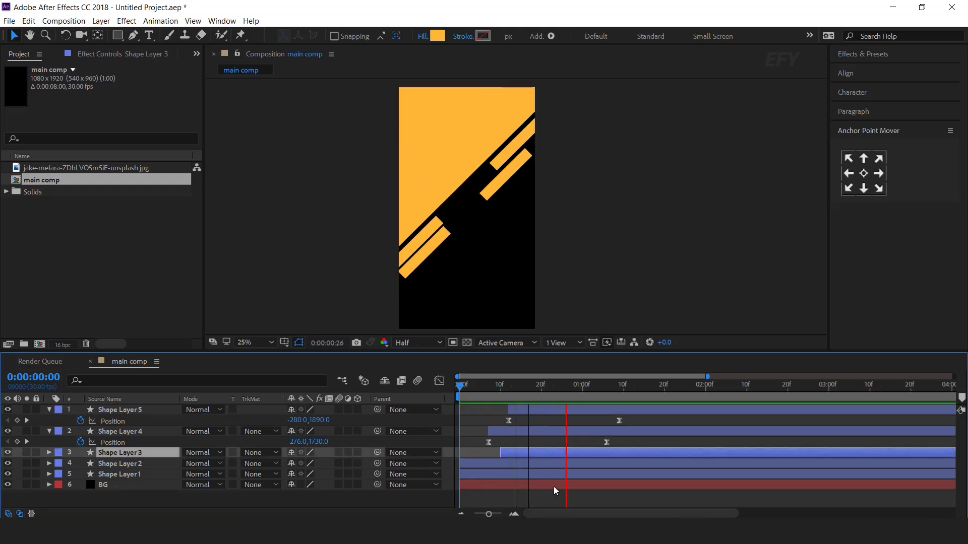
pyautogui.moveTo(581, 387); pyautogui.dragTo(644, 386)
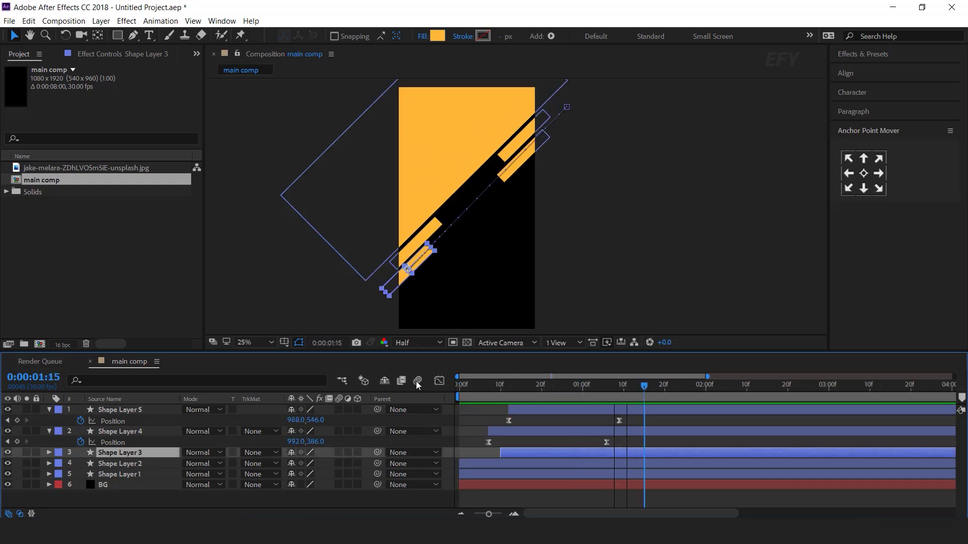
pyautogui.click(48, 431)
pyautogui.click(51, 410)
pyautogui.click(183, 484)
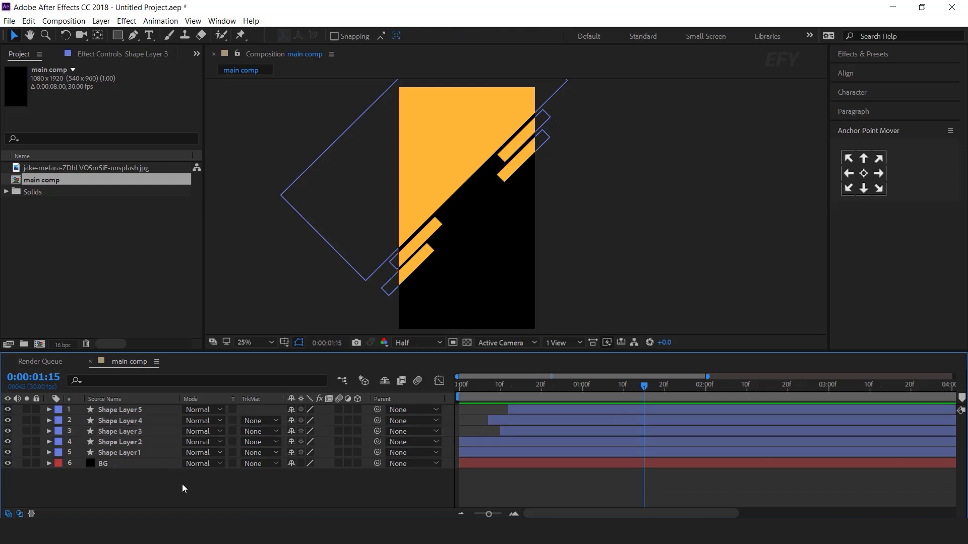
# Step: Create a new 1000 × 1000 px composition named "image palceholder 1"
pyautogui.click(114, 276)
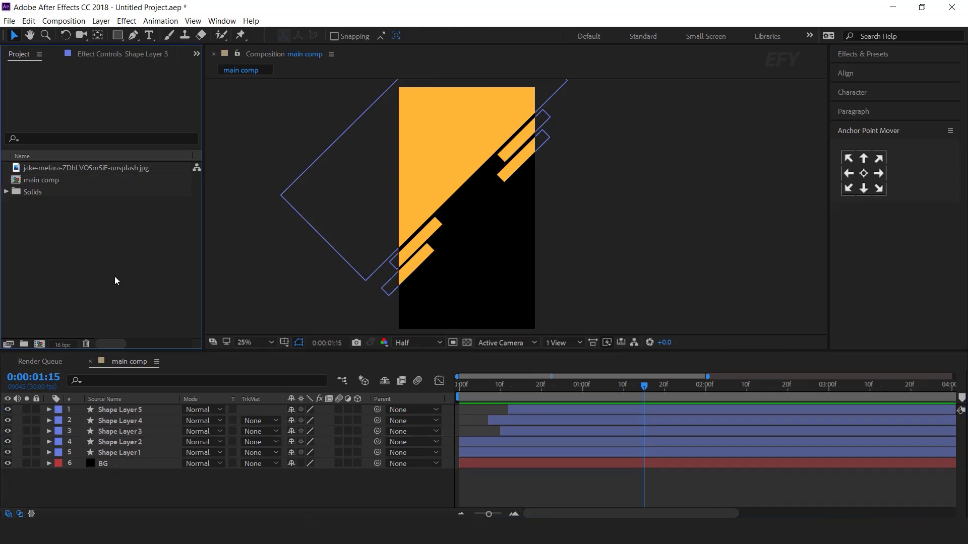
pyautogui.click(39, 346)
pyautogui.click(479, 174)
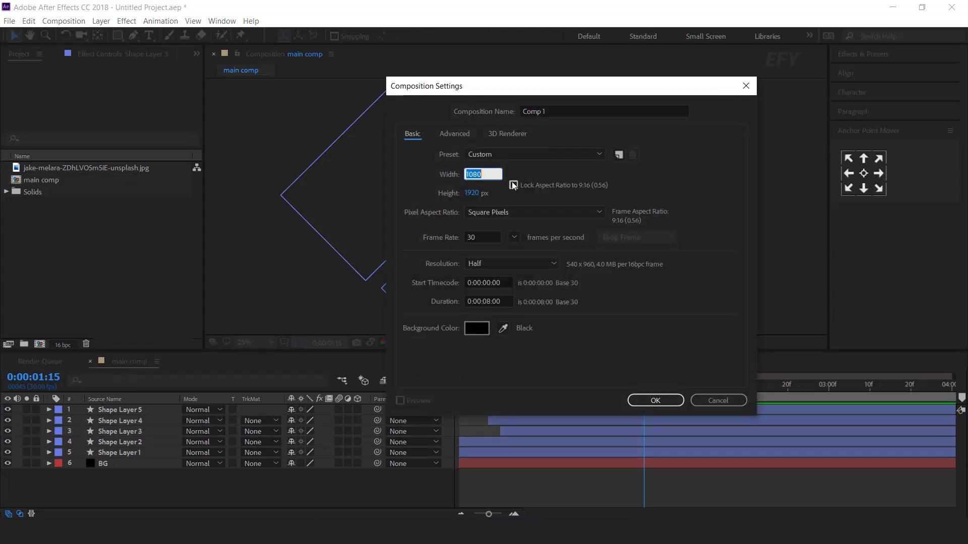
pyautogui.write('1000')
pyautogui.press('Tab')
pyautogui.write('1000')
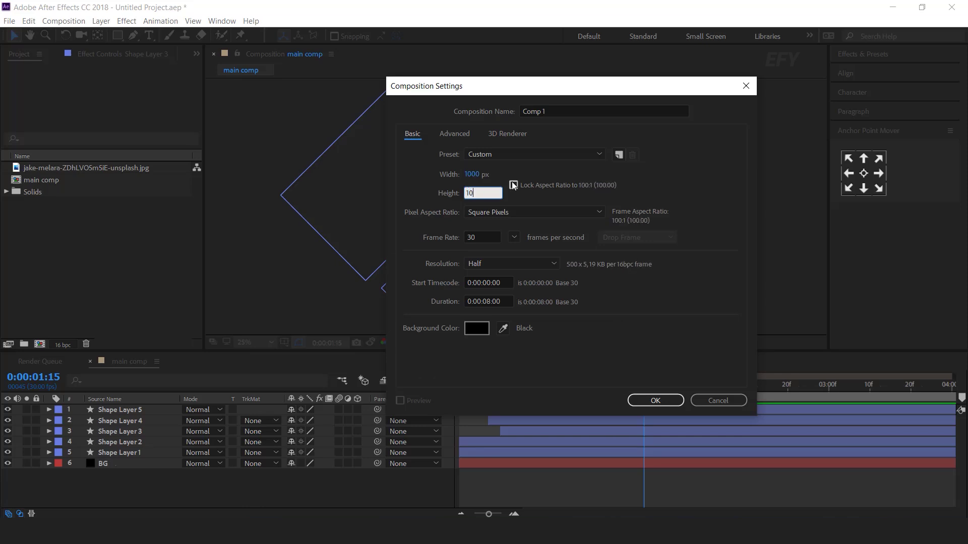
pyautogui.click(571, 114)
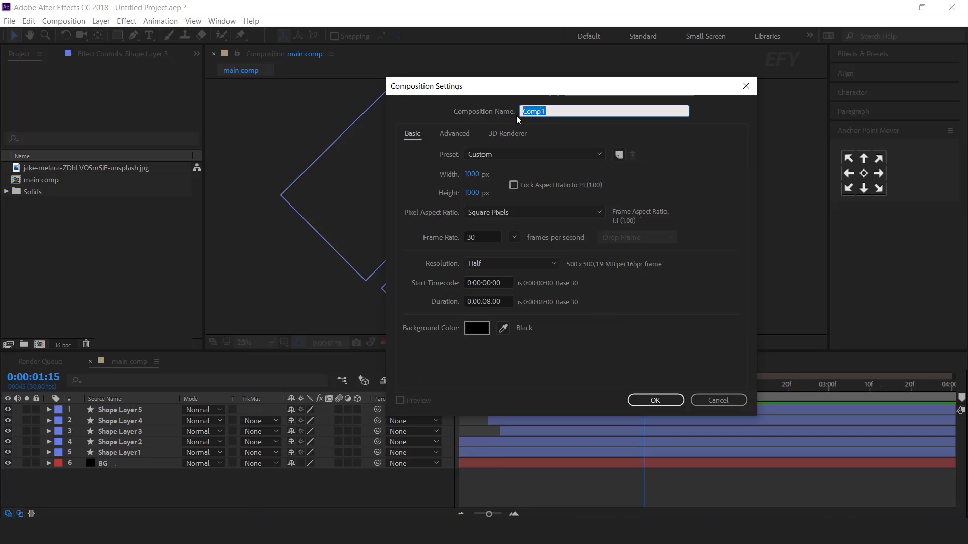
pyautogui.write('image palceholder 1')
pyautogui.press('Return')
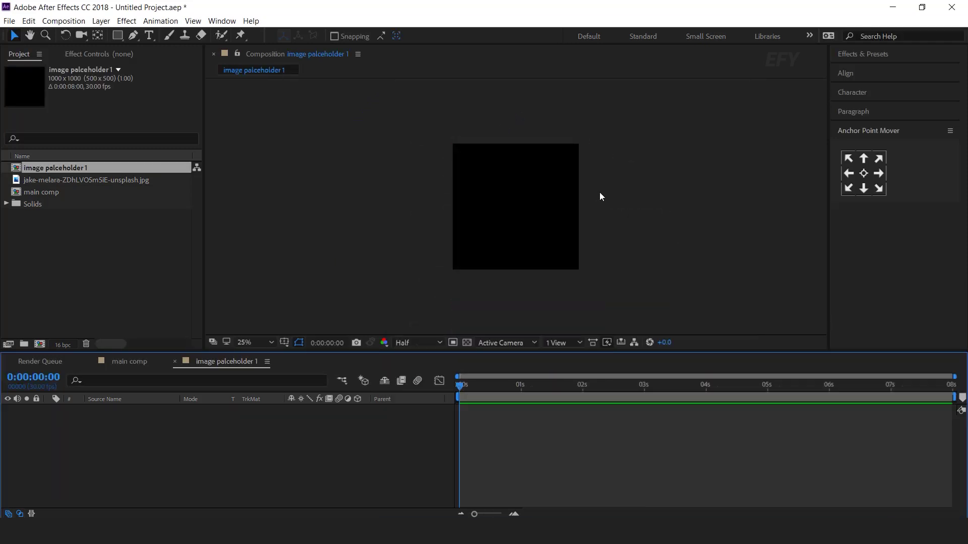
# Step: Add the Unsplash photo to the image palceholder 1 composition and scale it to 28.2%
pyautogui.click(65, 212)
pyautogui.click(35, 181)
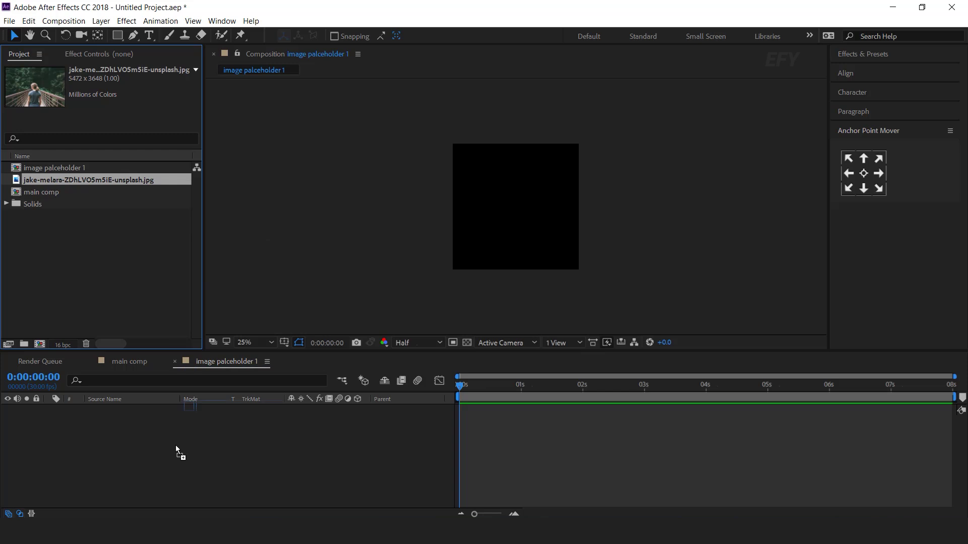
pyautogui.moveTo(183, 431); pyautogui.dragTo(177, 473)
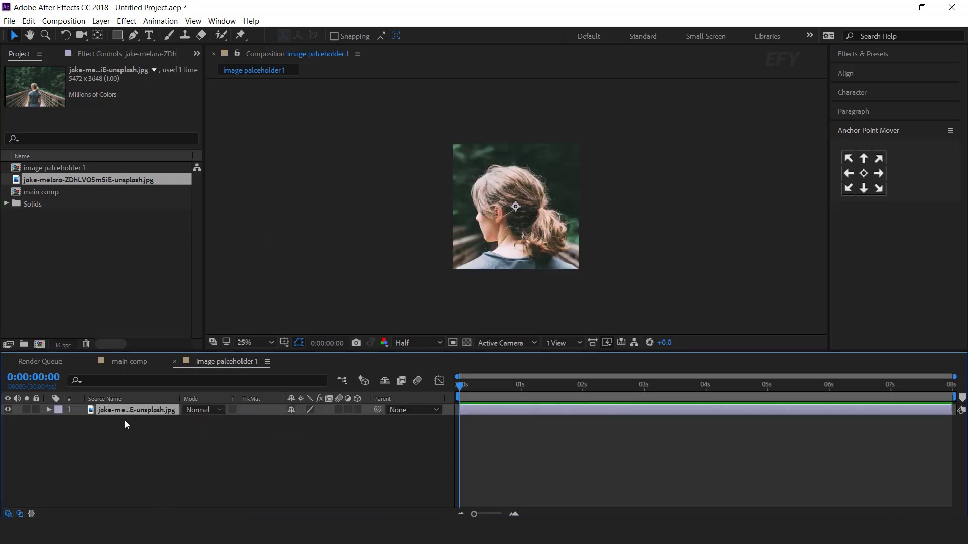
pyautogui.press('s')
pyautogui.moveTo(325, 420); pyautogui.dragTo(281, 426)
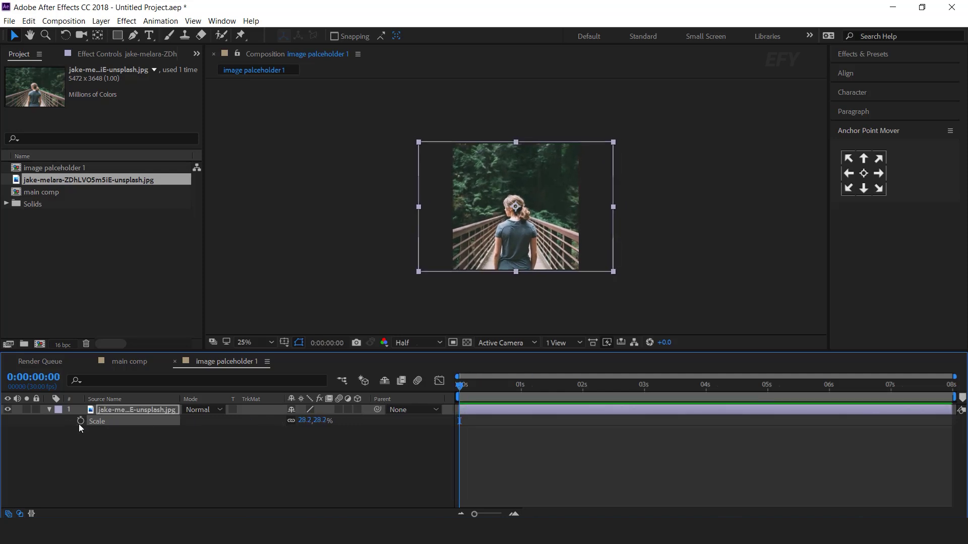
# Step: Animate the photo's scale from 28.2% at 0 seconds to slightly larger at 5 seconds, and preview the slow zoom
pyautogui.moveTo(460, 385); pyautogui.dragTo(769, 389)
pyautogui.moveTo(317, 423); pyautogui.dragTo(328, 421)
pyautogui.moveTo(499, 387); pyautogui.dragTo(392, 399)
pyautogui.press('space')
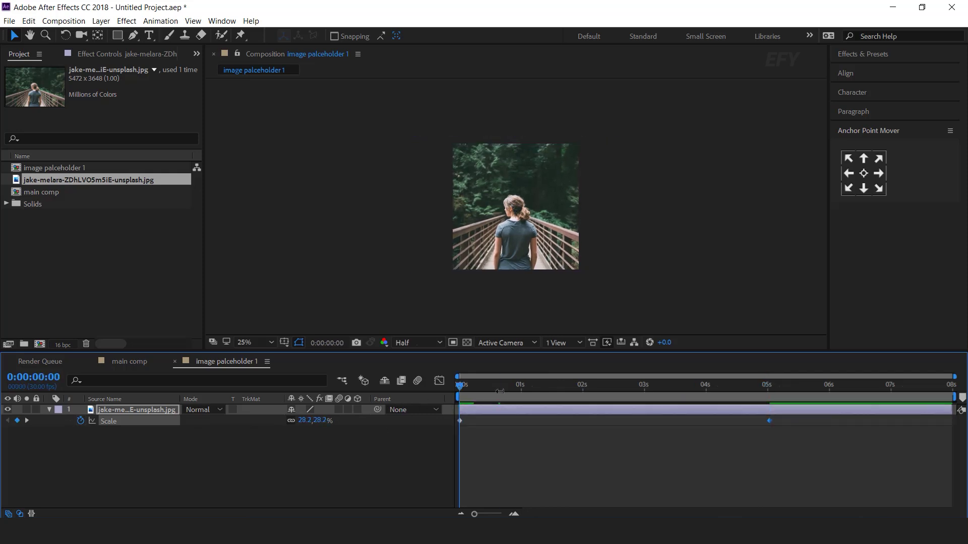
pyautogui.moveTo(502, 393); pyautogui.dragTo(589, 395)
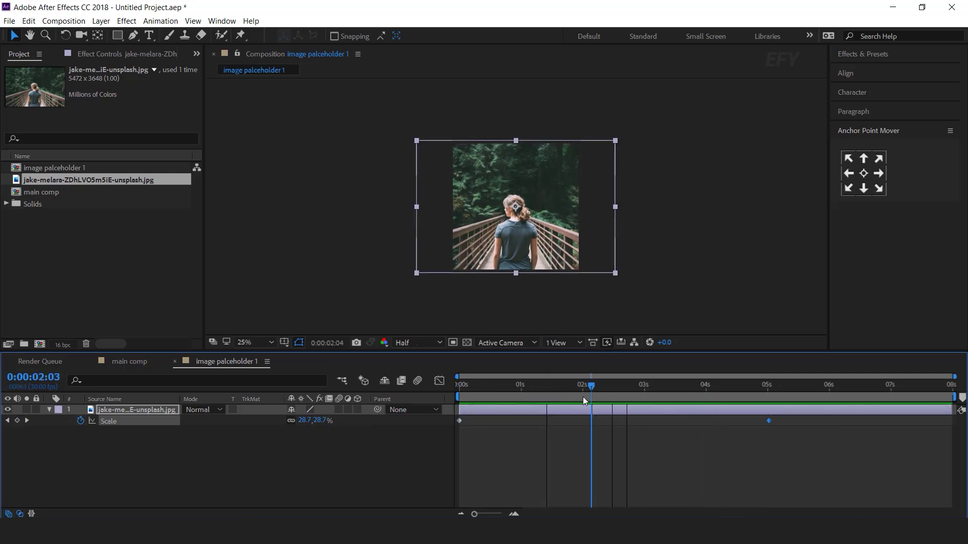
pyautogui.click(269, 416)
# Step: Return to main comp and add the image palceholder 1 composition as its top layer
pyautogui.click(175, 361)
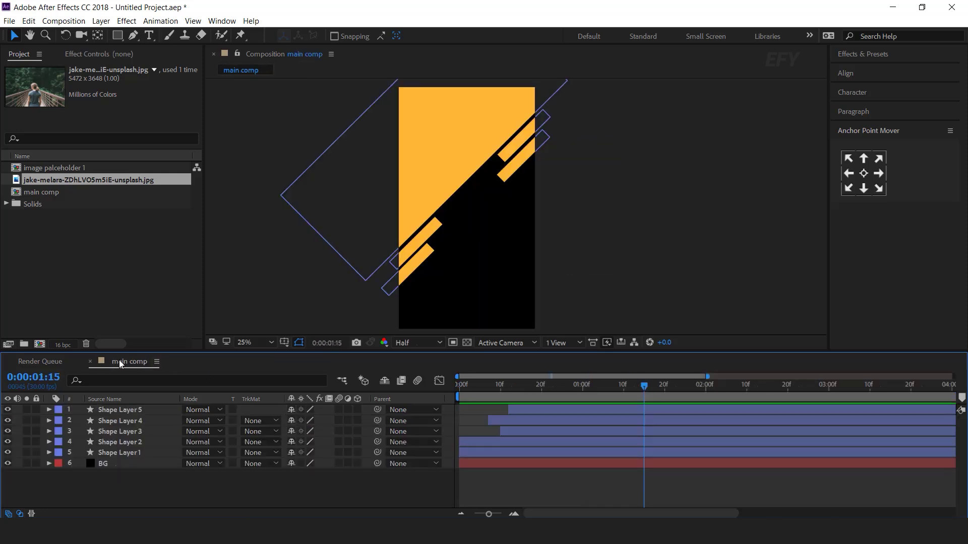
pyautogui.click(91, 242)
pyautogui.moveTo(44, 172); pyautogui.dragTo(149, 409)
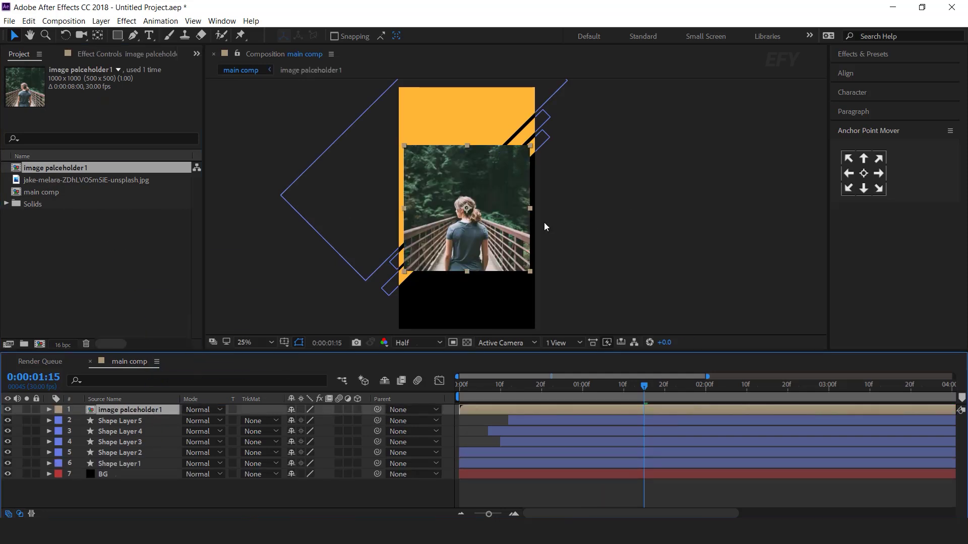
# Step: Draw an orange square about 848 × 848 px over the image placeholder as a new shape layer
pyautogui.hotkey('ctrl', 'shift', 'a')
pyautogui.click(119, 35)
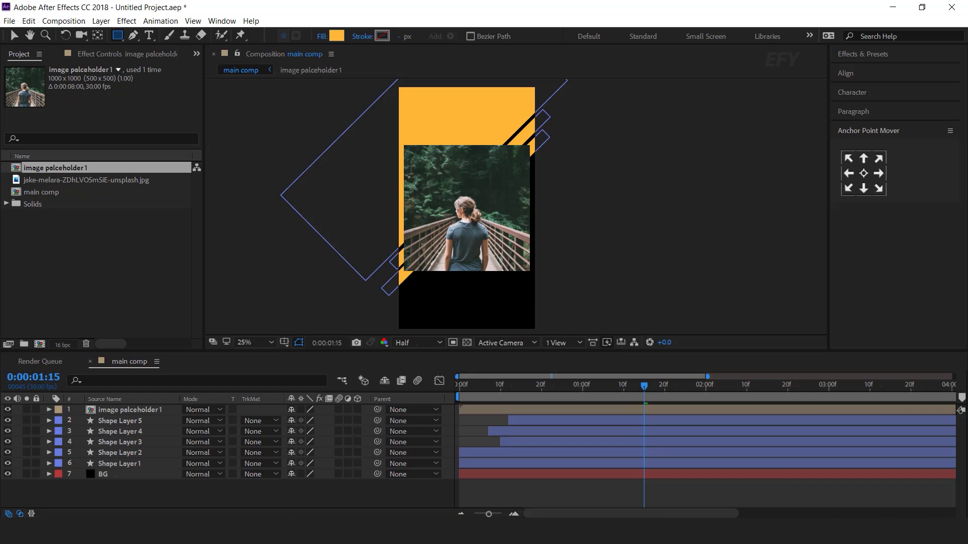
pyautogui.moveTo(411, 166); pyautogui.dragTo(518, 266)
# Step: Set the corner roundness of the new square's rectangle path to 30
pyautogui.click(71, 433)
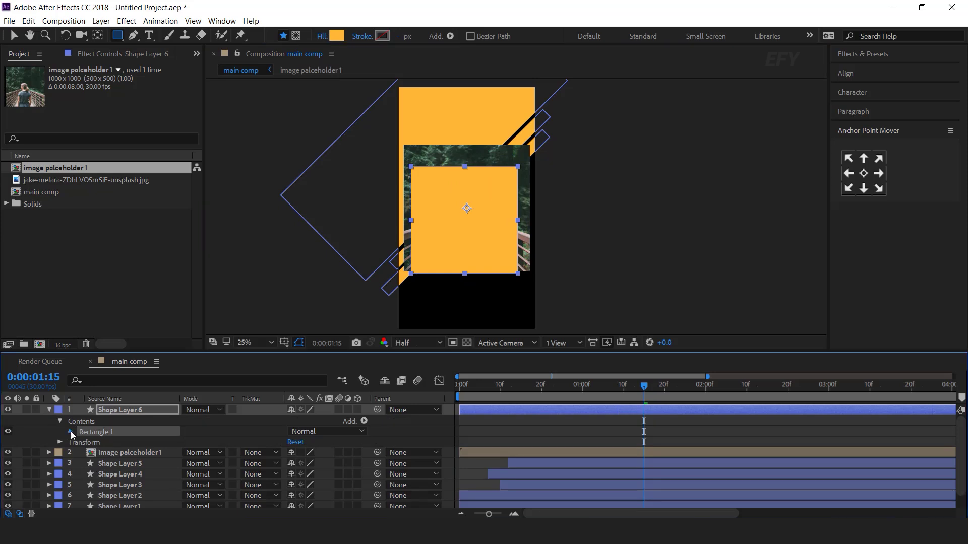
pyautogui.click(71, 432)
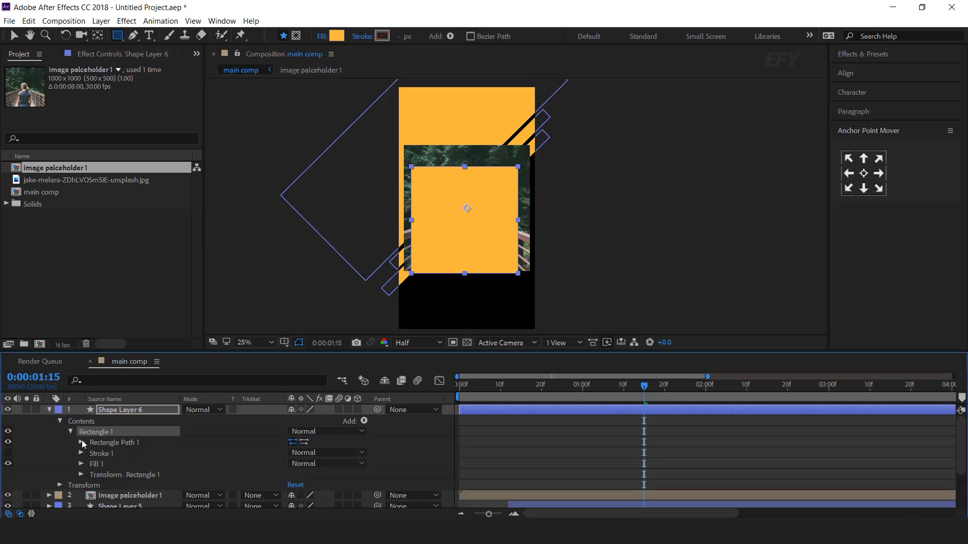
pyautogui.click(81, 442)
pyautogui.click(292, 474)
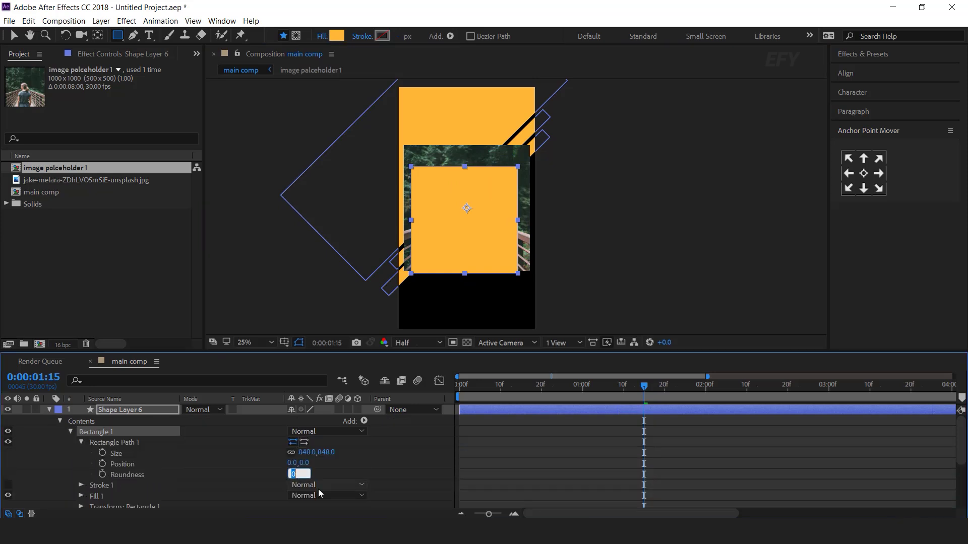
pyautogui.press('Return')
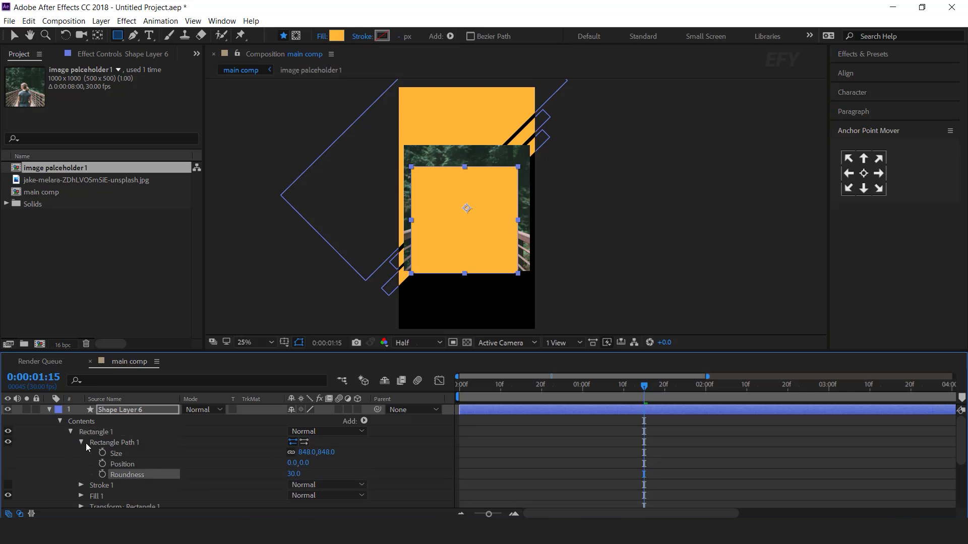
pyautogui.click(49, 409)
# Step: Rotate the rounded square into a diamond, scale it to 86%, and centre it and its anchor point over the photo
pyautogui.press('v')
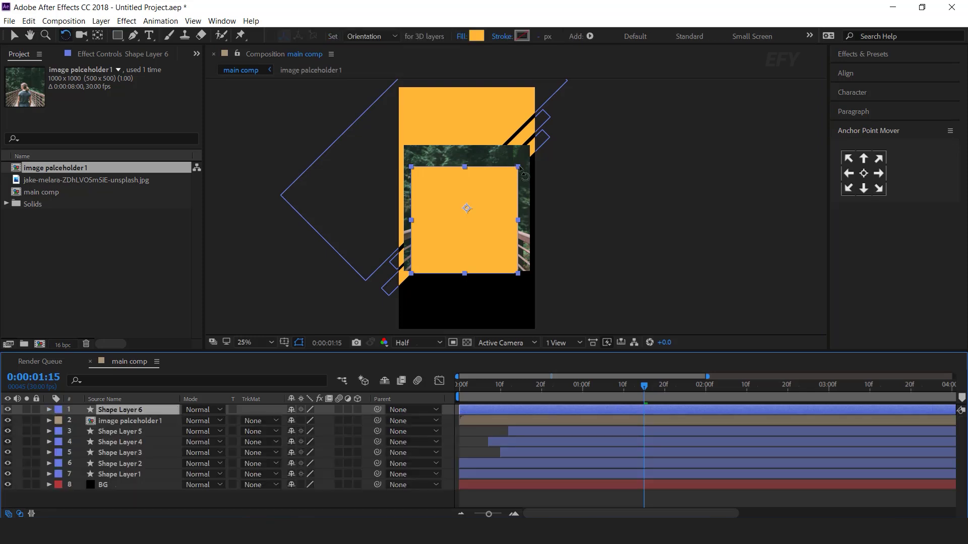
pyautogui.moveTo(522, 171); pyautogui.dragTo(504, 231)
pyautogui.press('s')
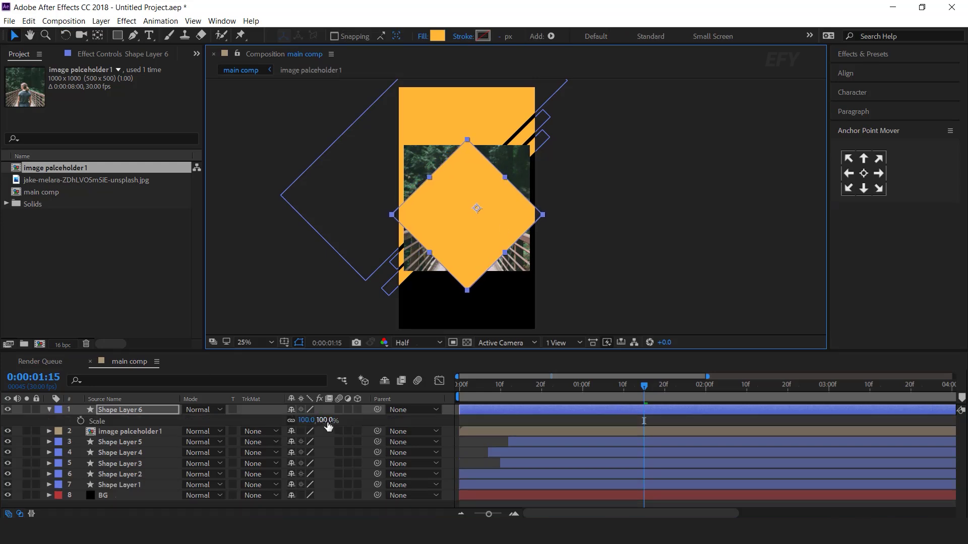
pyautogui.moveTo(325, 421); pyautogui.dragTo(316, 420)
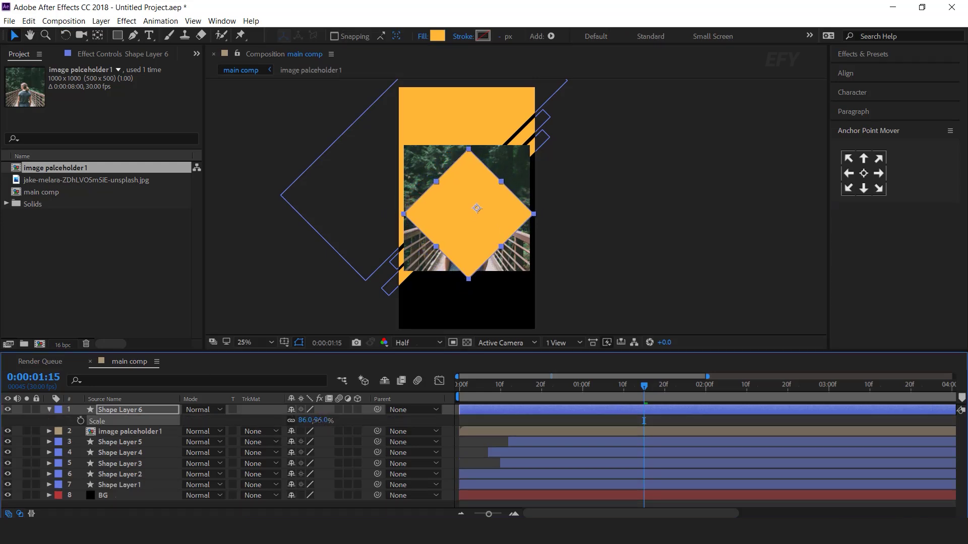
pyautogui.click(863, 174)
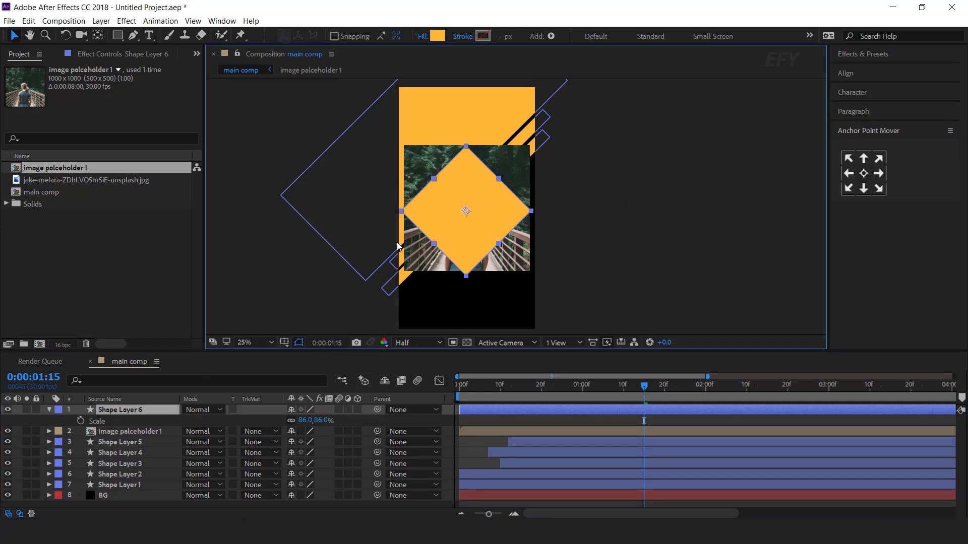
pyautogui.click(50, 410)
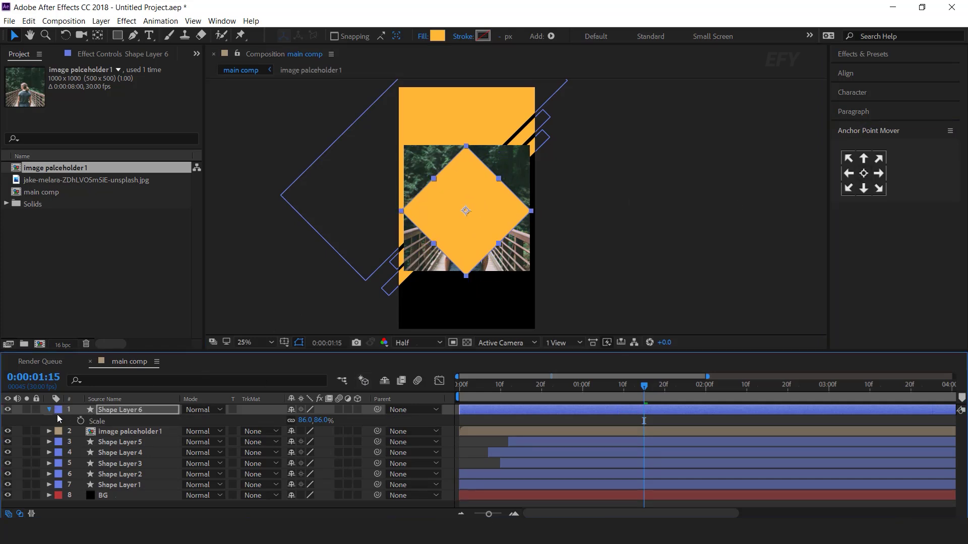
# Step: Set the image palceholder 1 layer to use the diamond above it as its alpha track matte
pyautogui.click(137, 420)
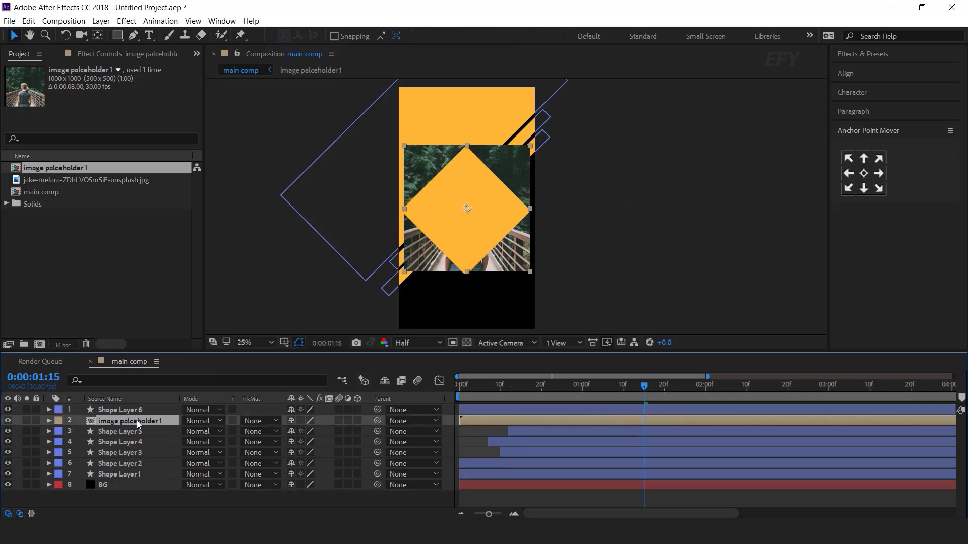
pyautogui.click(260, 420)
pyautogui.click(294, 450)
pyautogui.click(610, 389)
# Step: Unlink the diamond matte's scale proportions and add a scale keyframe at 1 second
pyautogui.click(542, 409)
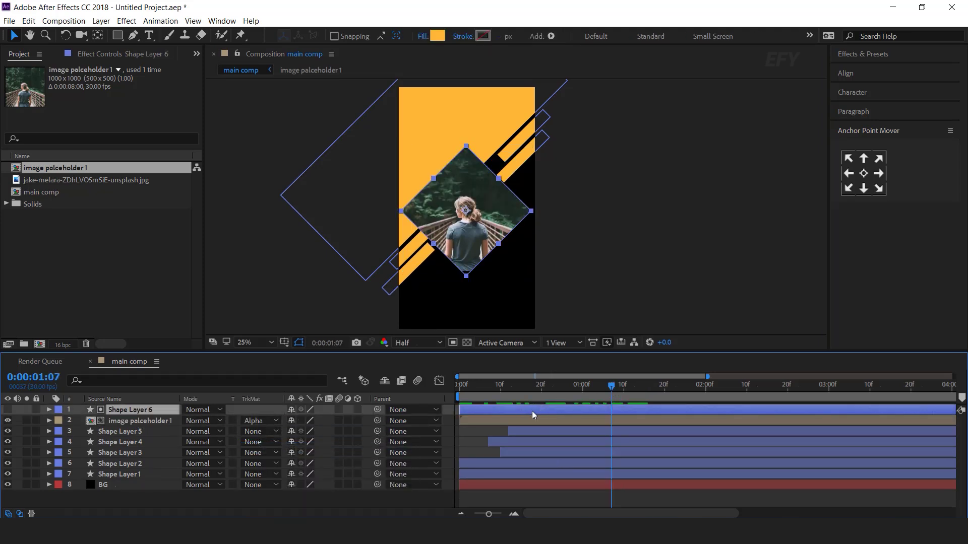
pyautogui.press('s')
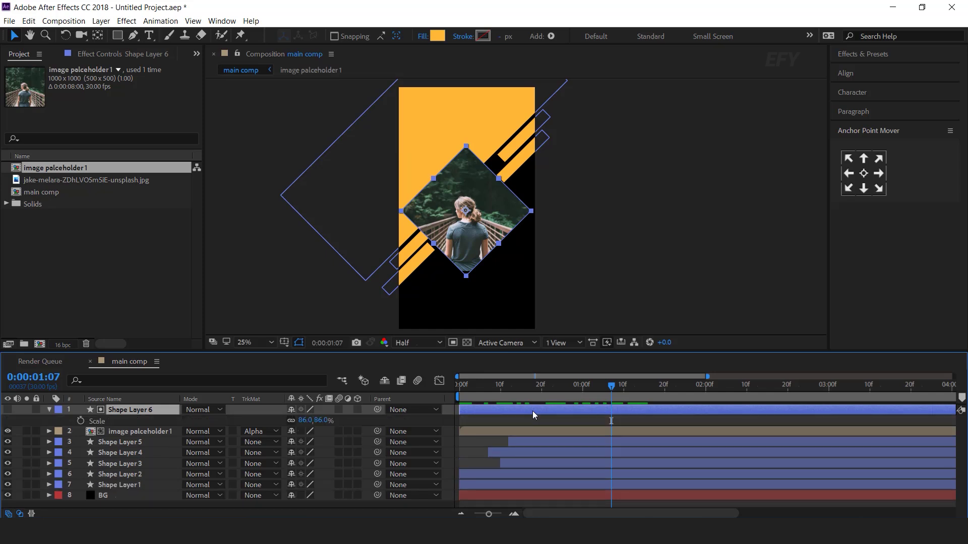
pyautogui.moveTo(506, 386); pyautogui.dragTo(583, 395)
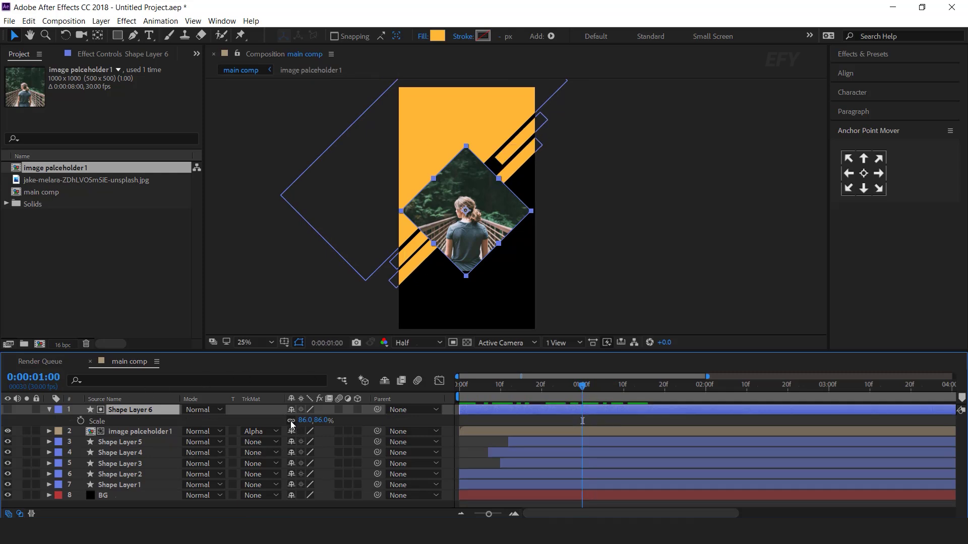
pyautogui.click(81, 422)
# Step: Set the diamond matte's vertical scale to 0% at 0 seconds and preview the reveal
pyautogui.press('Home')
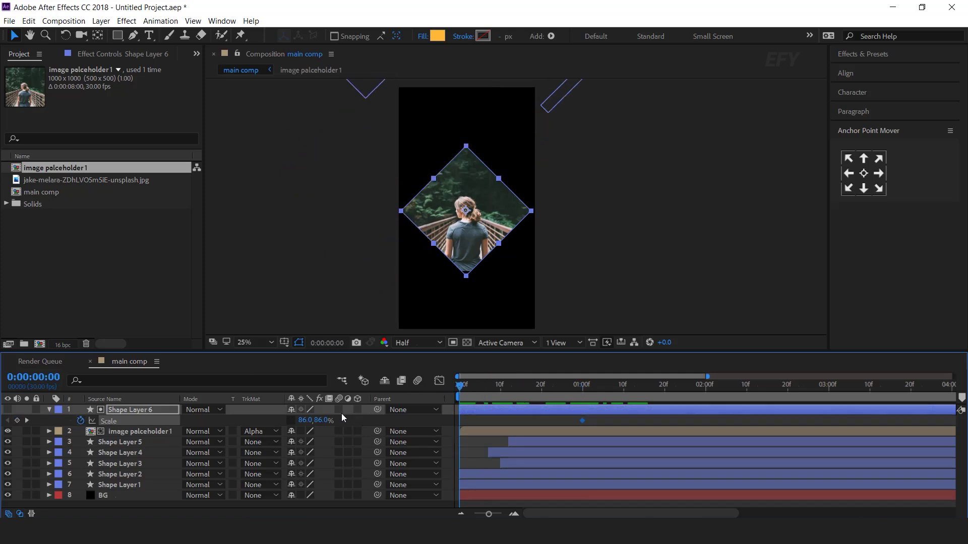
pyautogui.moveTo(323, 421); pyautogui.dragTo(319, 421)
pyautogui.click(330, 421)
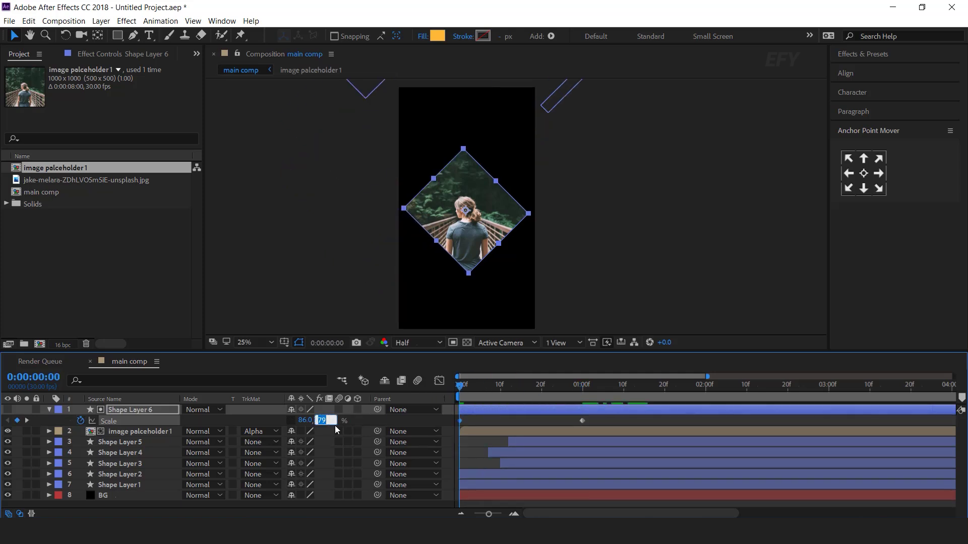
pyautogui.write('0')
pyautogui.press('Return')
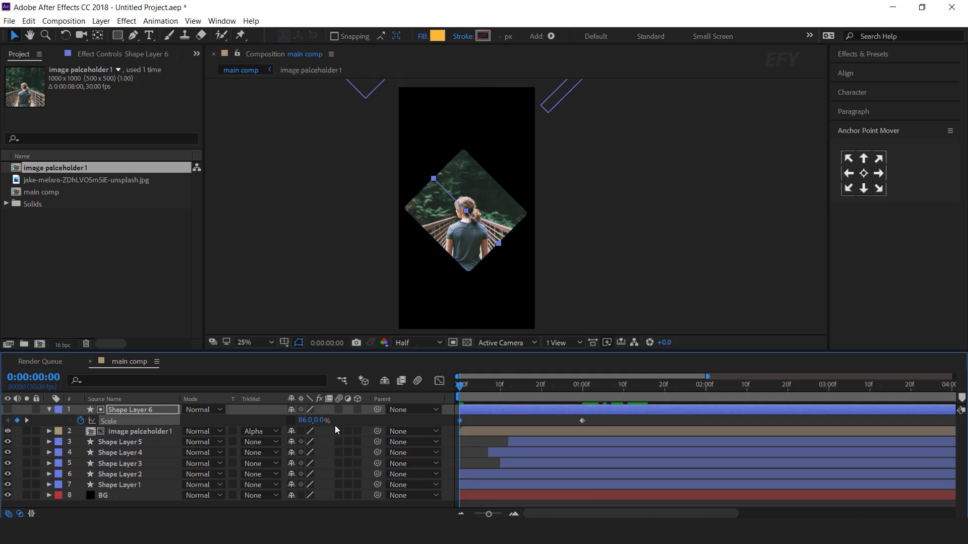
pyautogui.click(514, 422)
pyautogui.press('space')
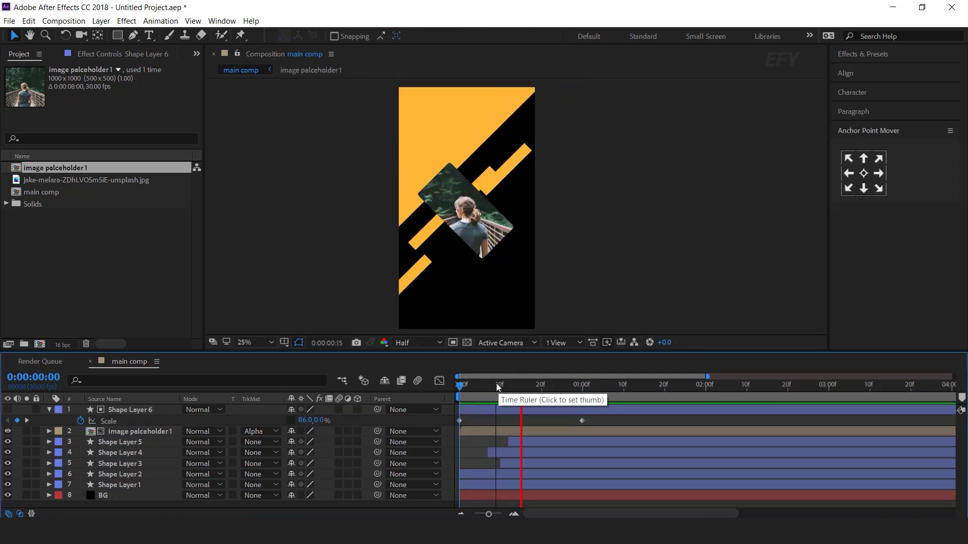
pyautogui.press('space')
# Step: Apply Easy Ease to both scale keyframes of the diamond matte
pyautogui.moveTo(495, 424); pyautogui.dragTo(578, 424)
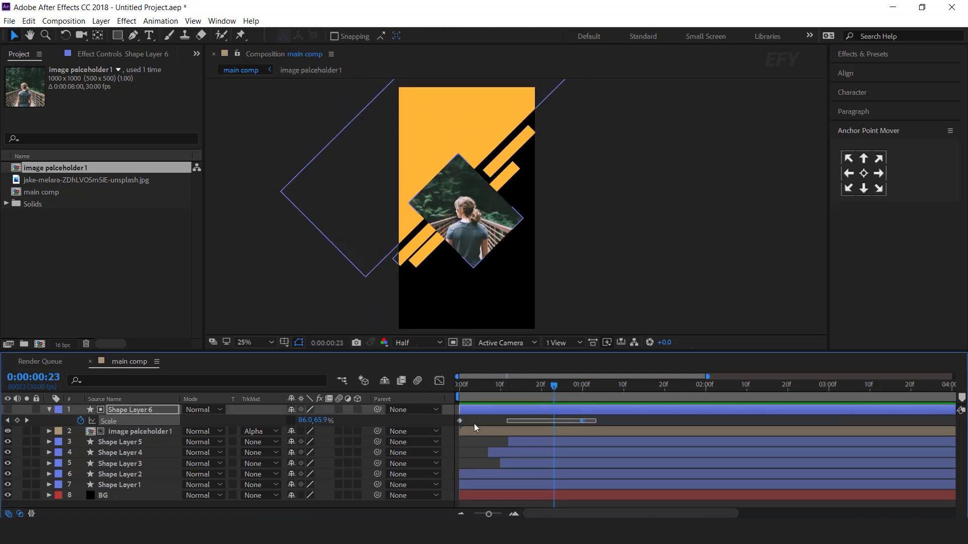
pyautogui.rightClick(581, 420)
pyautogui.moveTo(650, 415)
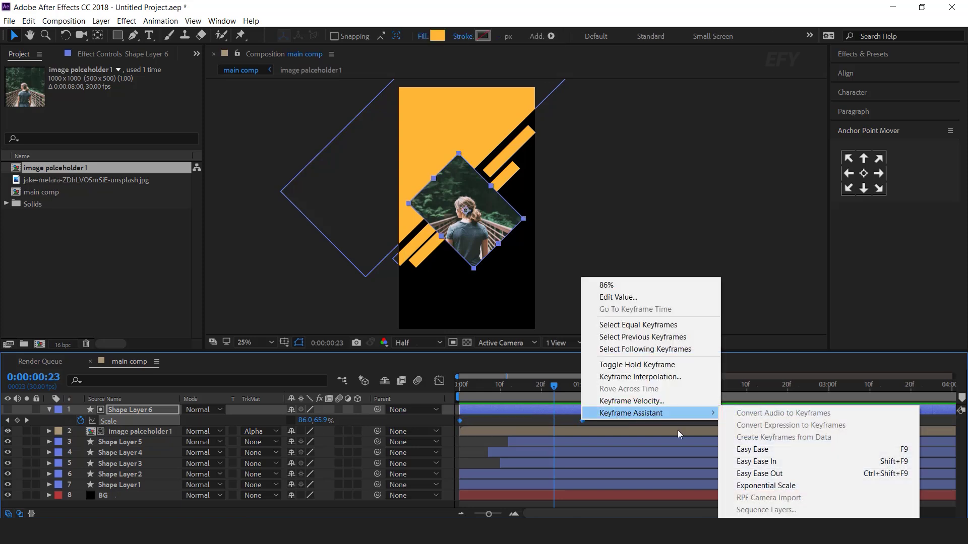
pyautogui.click(789, 451)
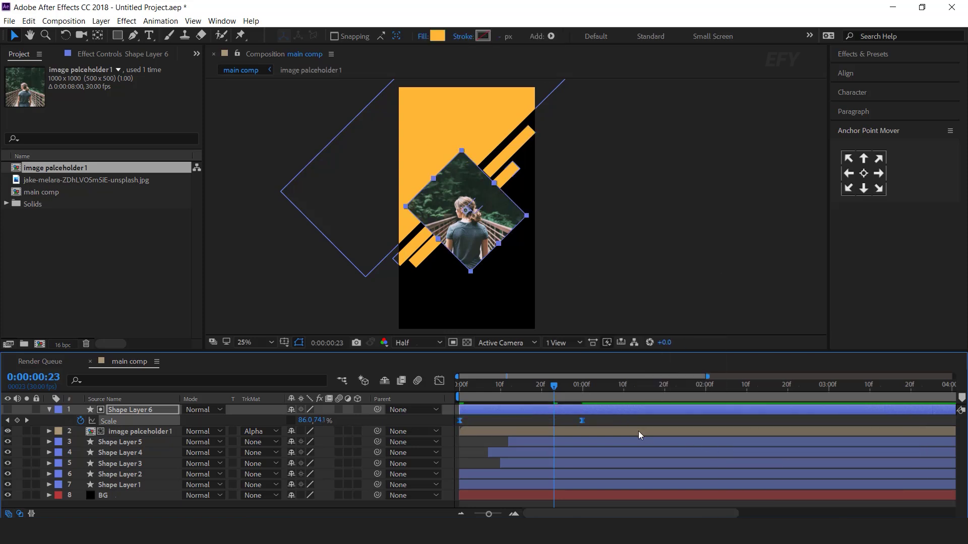
# Step: Reshape the matte's scale curve in the graph editor for a fast start and long slowdown, and preview it
pyautogui.hotkey('shift', 'F3')
pyautogui.moveTo(562, 470); pyautogui.dragTo(526, 471)
pyautogui.moveTo(494, 460); pyautogui.dragTo(436, 476)
pyautogui.moveTo(479, 469); pyautogui.dragTo(463, 470)
pyautogui.click(439, 381)
pyautogui.press('Home')
pyautogui.press('space')
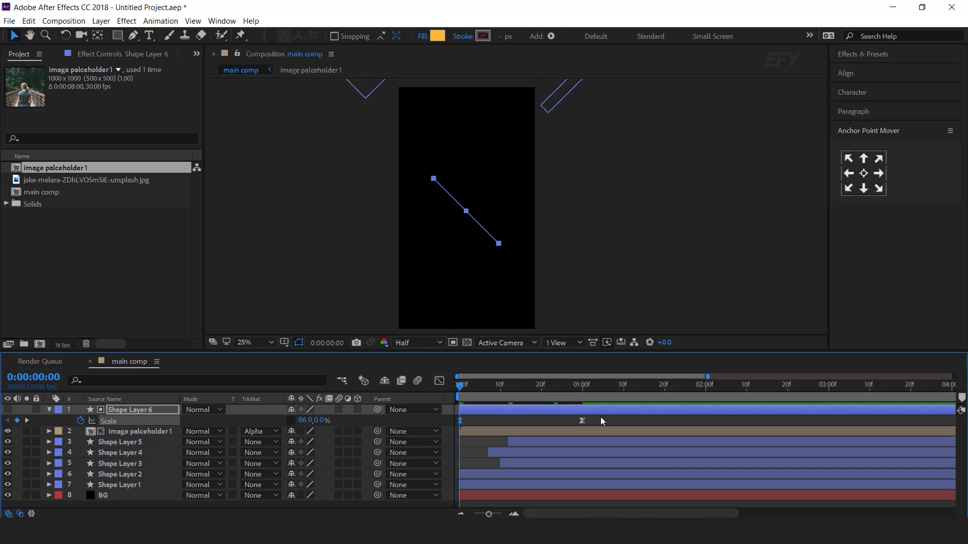
pyautogui.press('space')
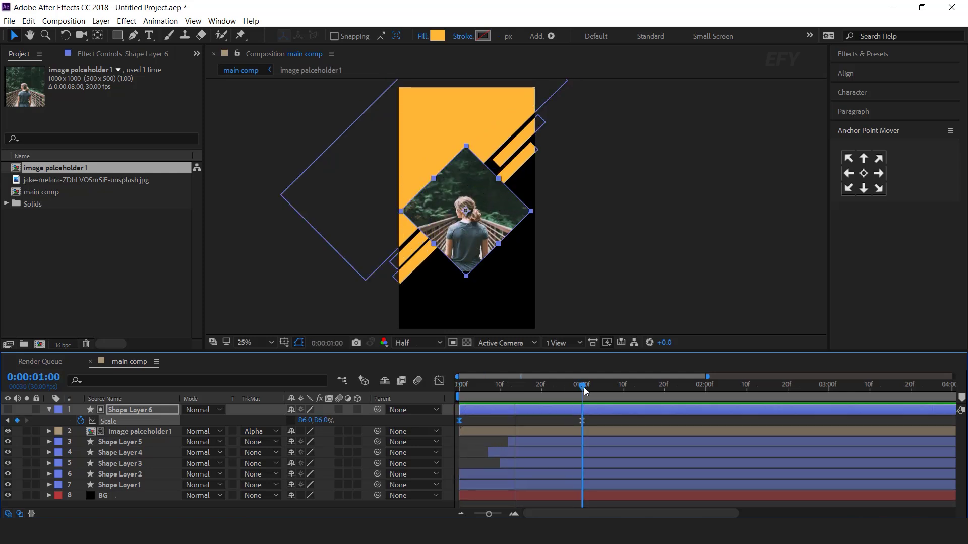
# Step: Shift the diamond matte and image palceholder 1 layers together to start at about frame 11, and preview the timing
pyautogui.click(539, 432)
pyautogui.moveTo(491, 431); pyautogui.dragTo(535, 432)
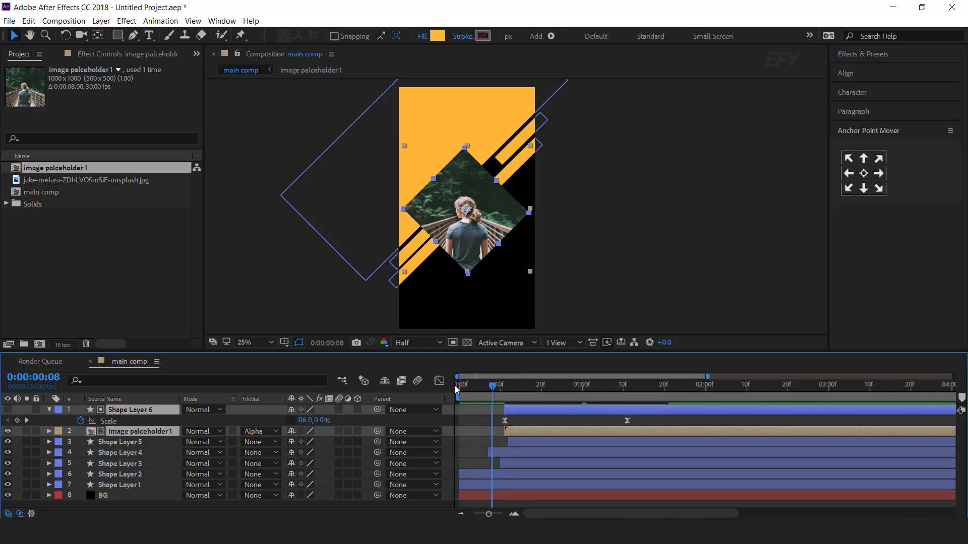
pyautogui.press('Home')
pyautogui.press('space')
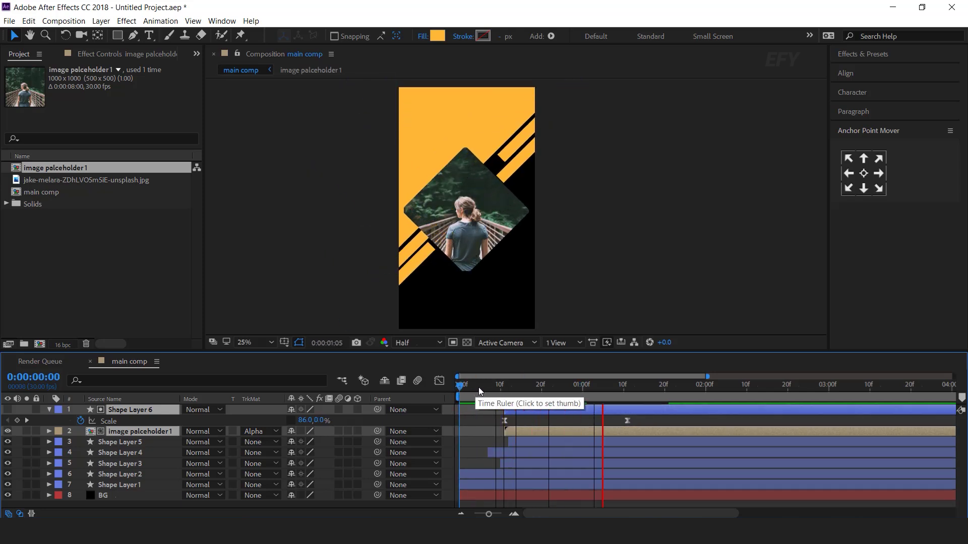
pyautogui.moveTo(483, 387); pyautogui.dragTo(647, 387)
# Step: Duplicate the diamond matte layer Shape Layer 6 and make the copy visible
pyautogui.click(642, 415)
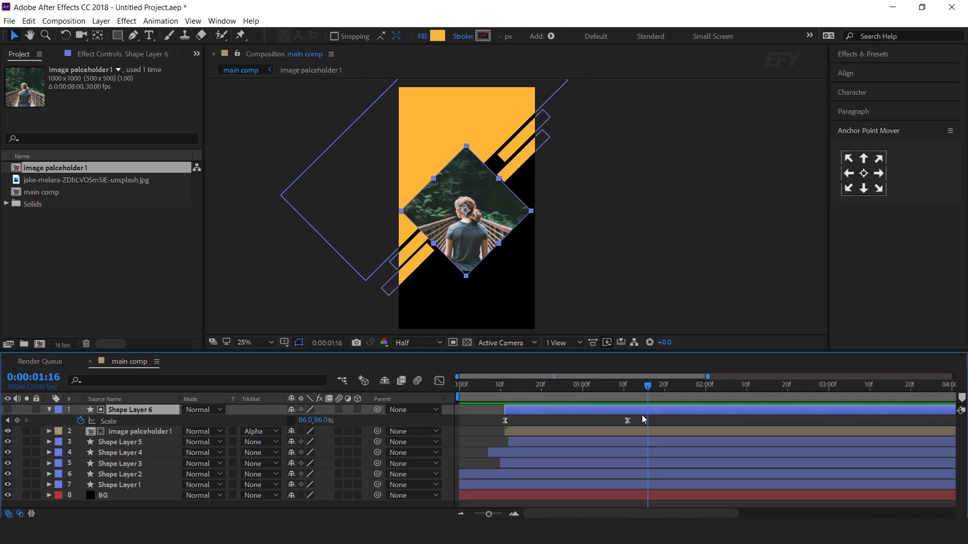
pyautogui.click(49, 409)
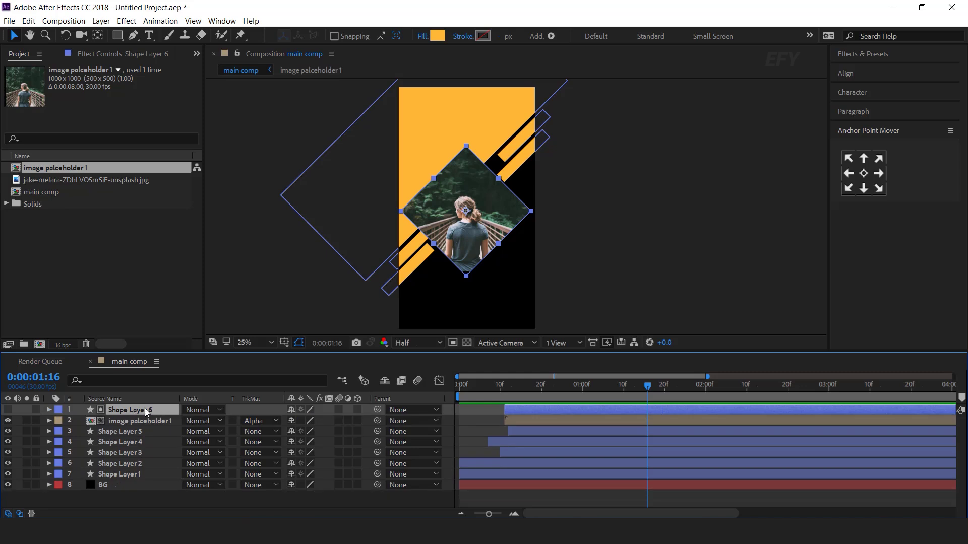
pyautogui.hotkey('ctrl', 'd')
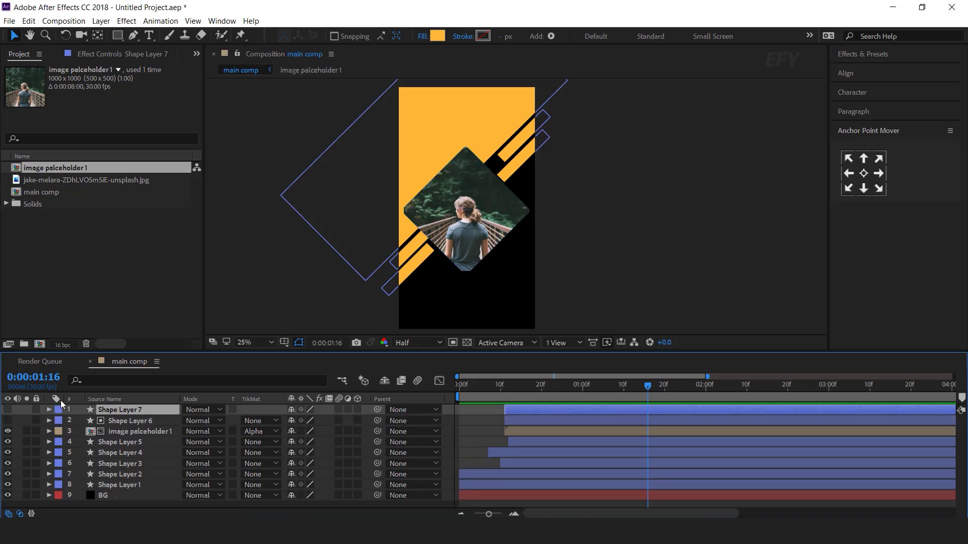
pyautogui.click(7, 411)
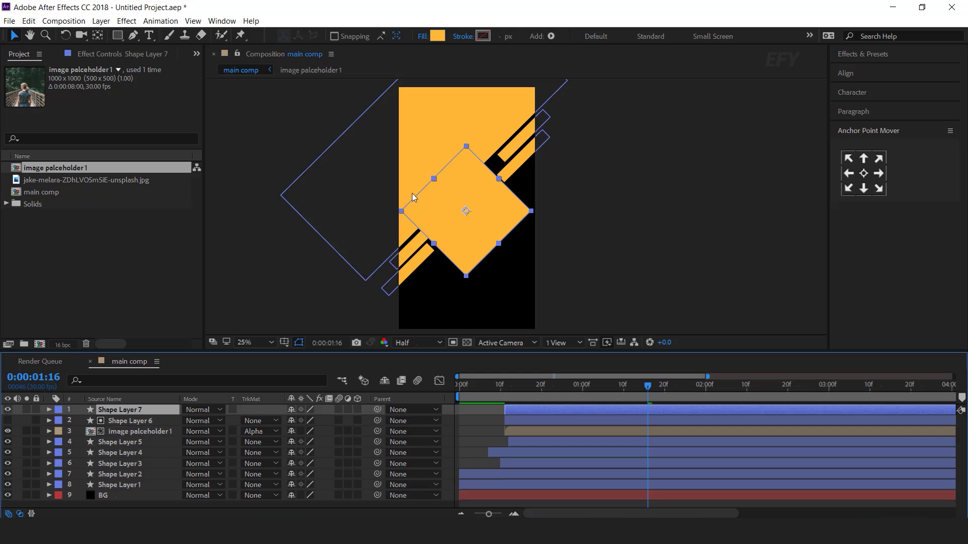
# Step: Remove the duplicate diamond's fill and give it a 5 px white (FFFFFF) stroke
pyautogui.click(423, 36)
pyautogui.click(152, 86)
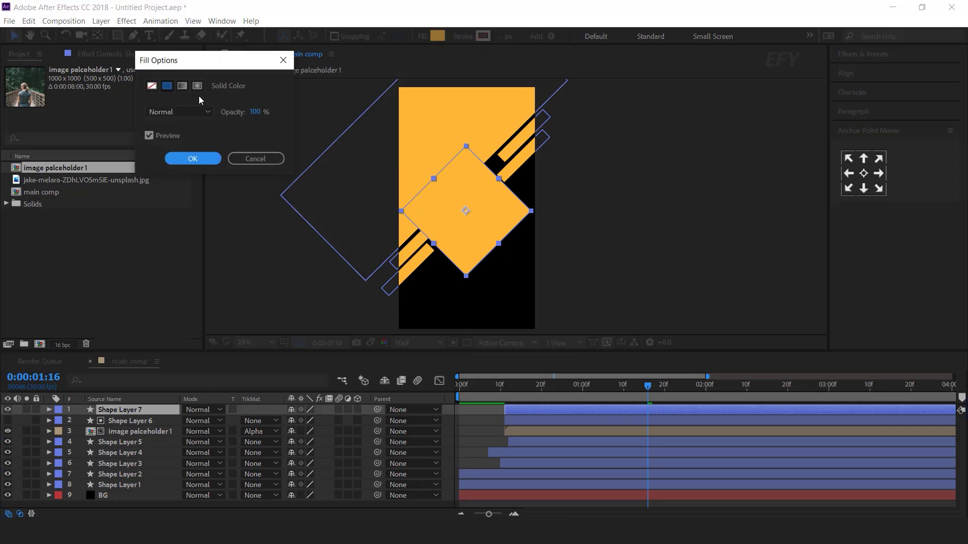
pyautogui.click(195, 158)
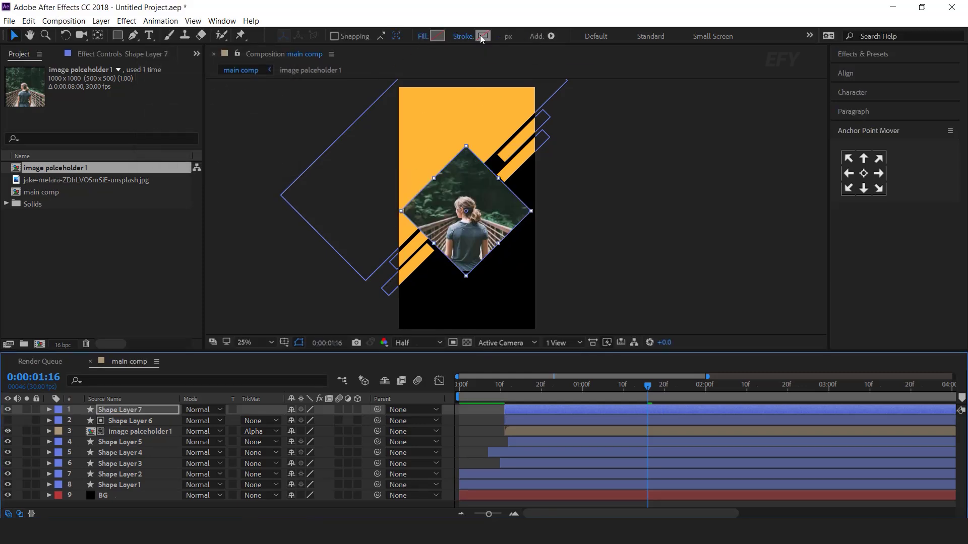
pyautogui.click(481, 35)
pyautogui.write('ffffff')
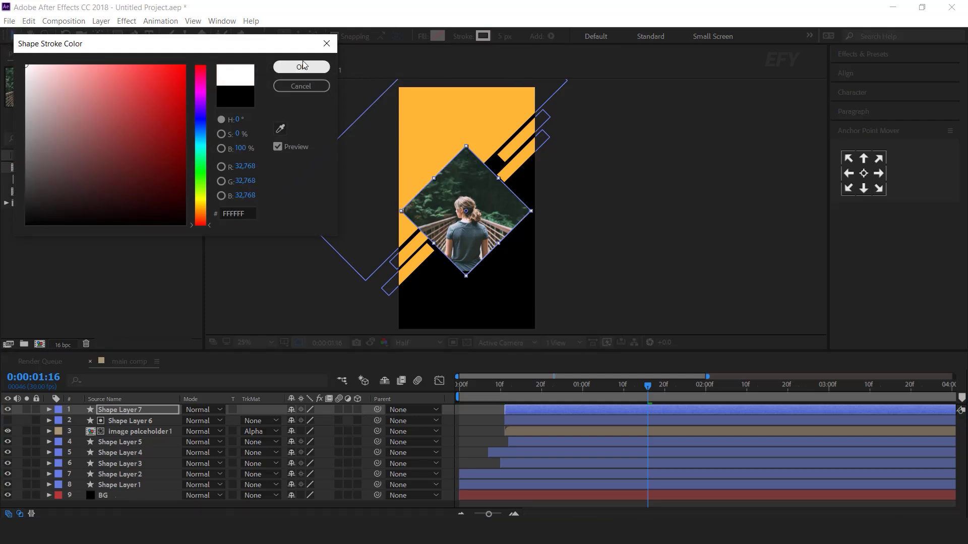
pyautogui.click(301, 66)
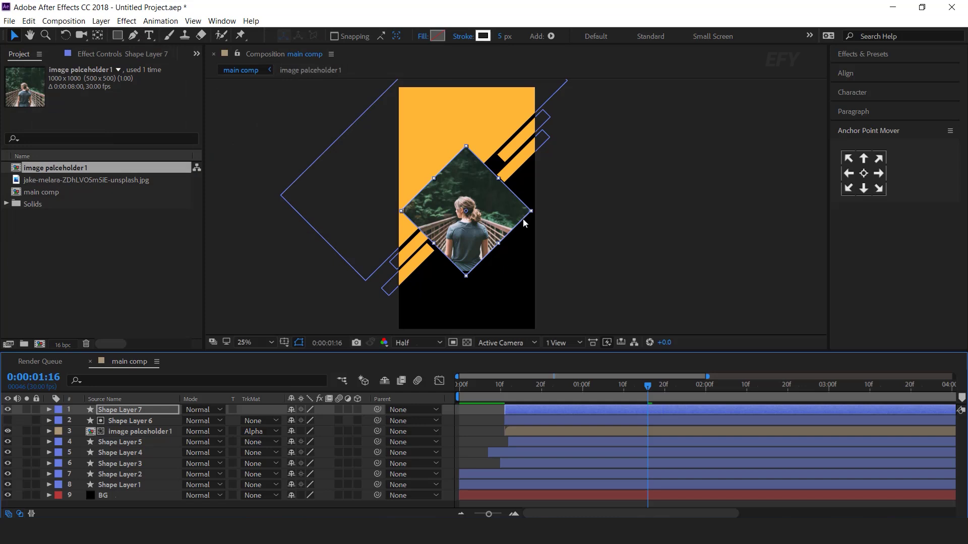
# Step: Set the outline diamond Shape Layer 7's final scale keyframe at 0:00:01:11 to 94% and preview the animation
pyautogui.press('s')
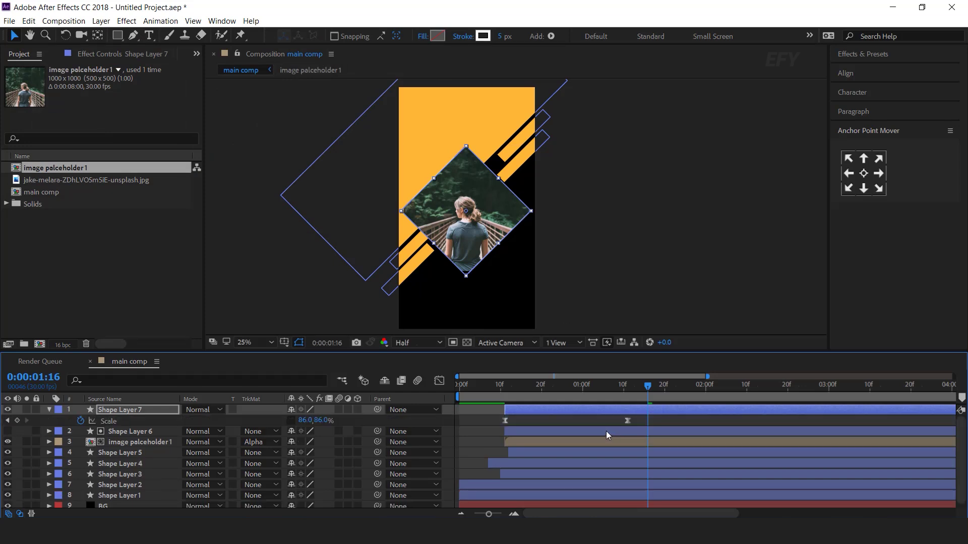
pyautogui.click(7, 421)
pyautogui.scroll(2, 534, 224)
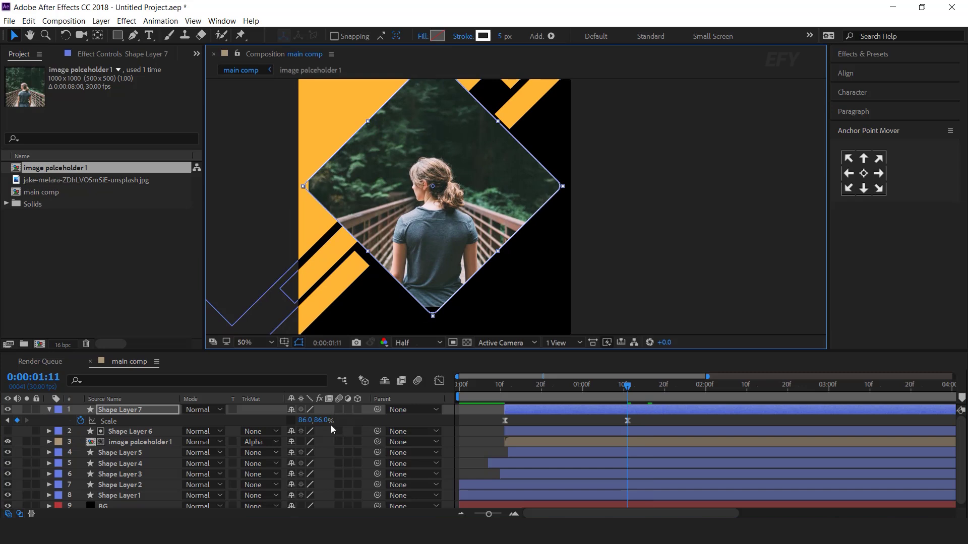
pyautogui.click(323, 424)
pyautogui.write('94')
pyautogui.press('Tab')
pyautogui.write('94')
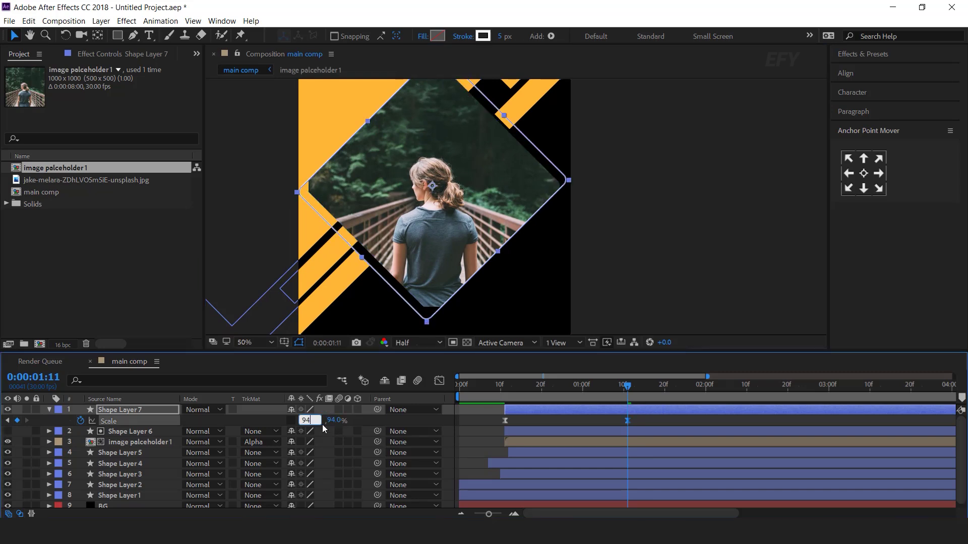
pyautogui.press('Return')
pyautogui.press('j')
pyautogui.click(528, 422)
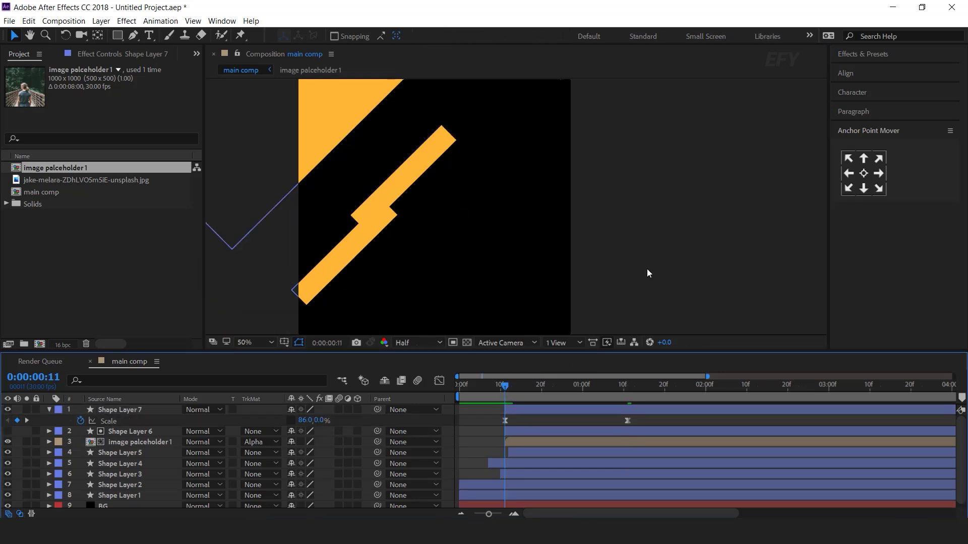
pyautogui.scroll(-2, 644, 278)
pyautogui.press('space')
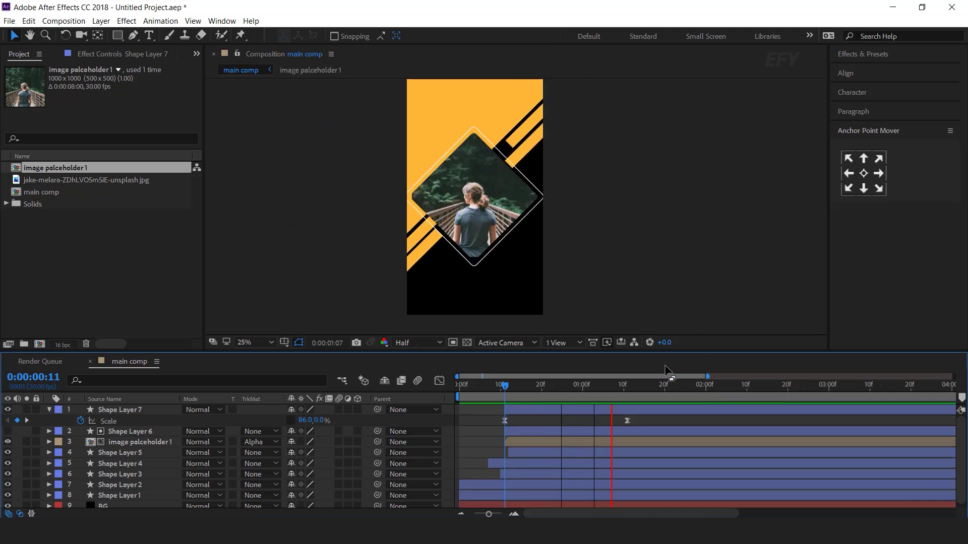
# Step: Set Shape Layer 7's final scale keyframe at 0:00:01:11 to 90% in both dimensions and preview the outline's growth
pyautogui.moveTo(517, 386); pyautogui.dragTo(627, 388)
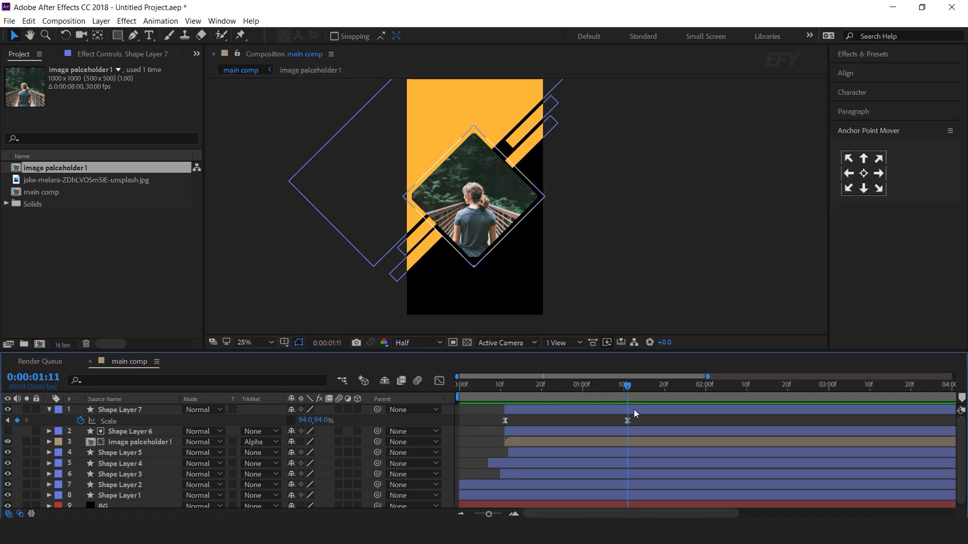
pyautogui.click(634, 412)
pyautogui.scroll(2, 561, 197)
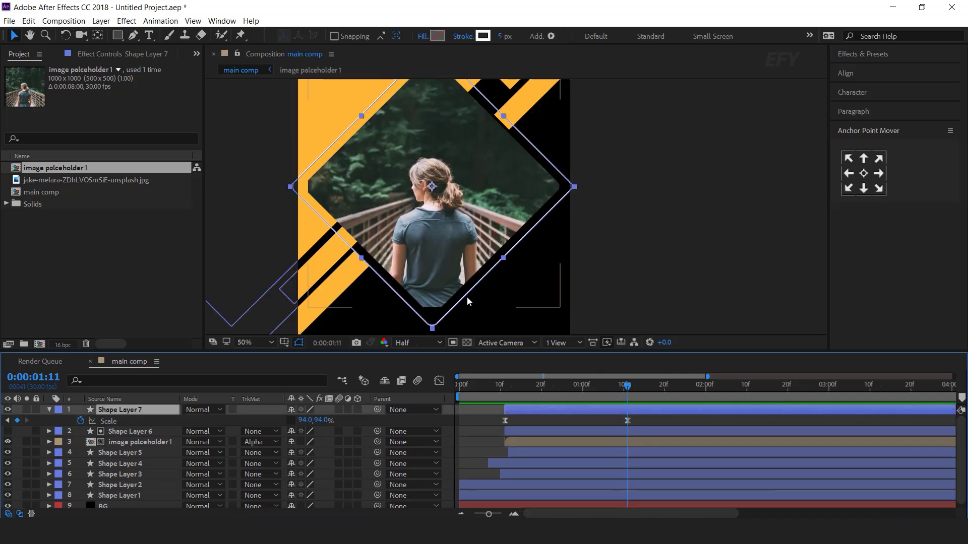
pyautogui.click(324, 422)
pyautogui.write('90')
pyautogui.press('Return')
pyautogui.click(305, 421)
pyautogui.write('90')
pyautogui.press('Return')
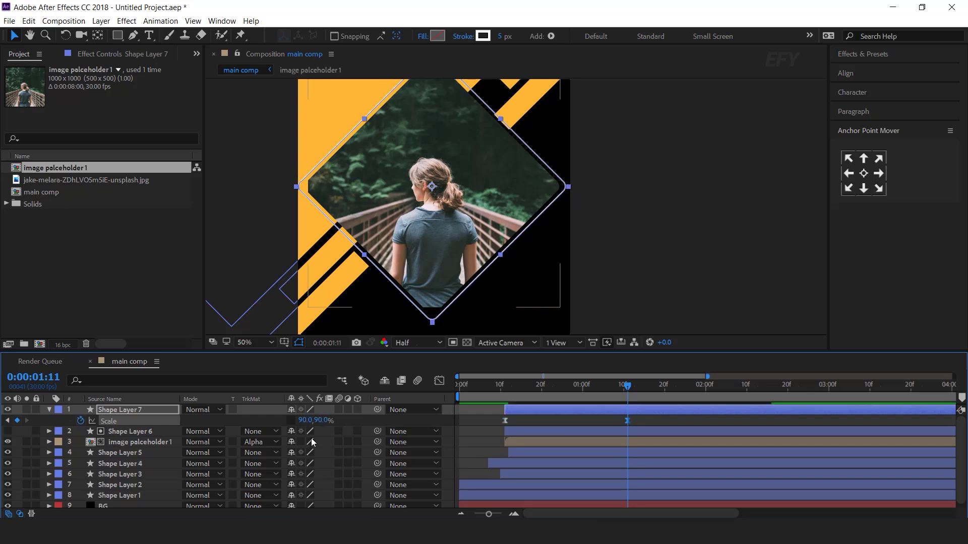
pyautogui.click(497, 387)
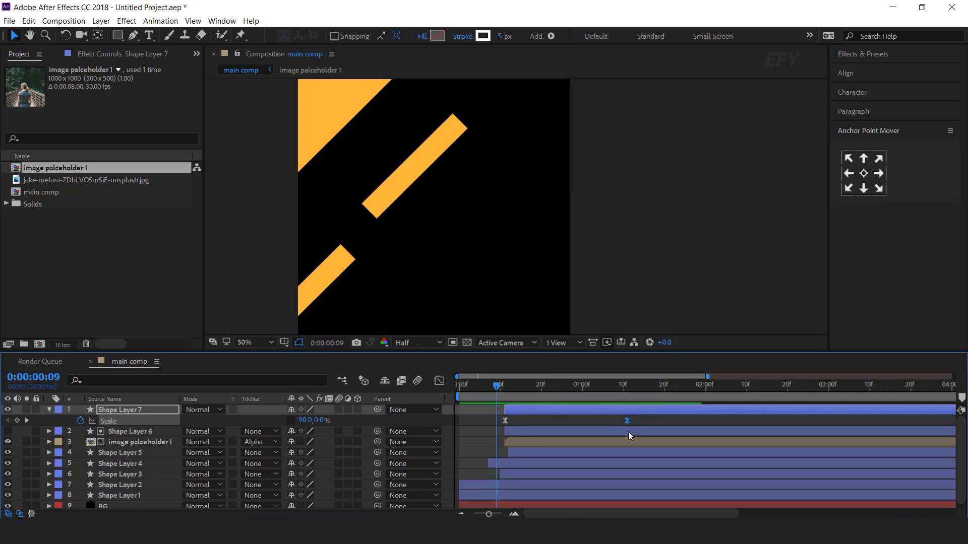
pyautogui.press('space')
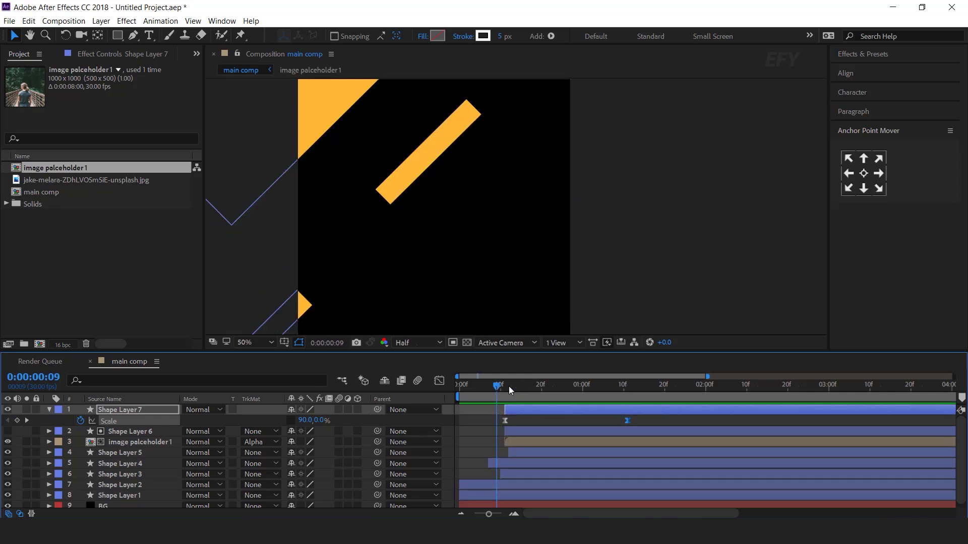
pyautogui.moveTo(564, 386); pyautogui.dragTo(631, 386)
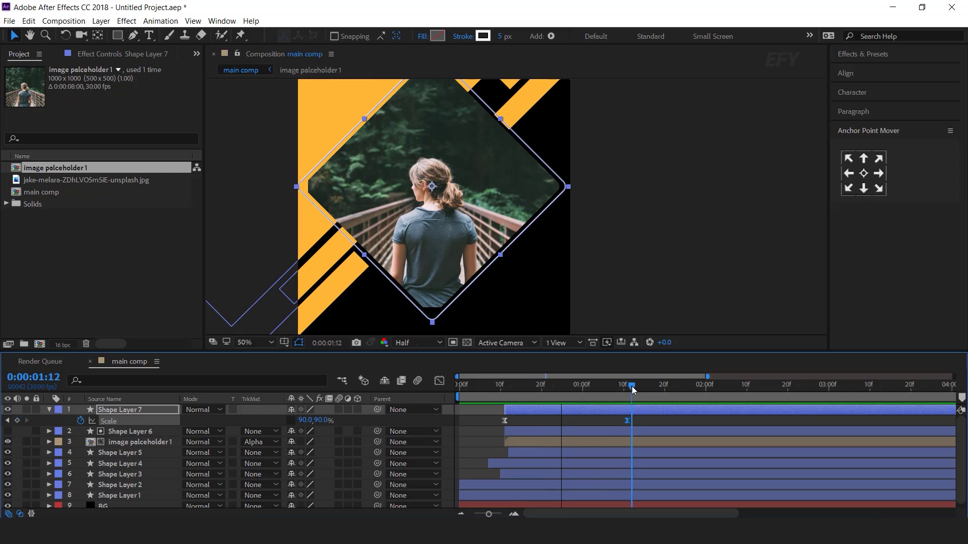
# Step: Add the black title "make your Stories" on two lines above the diamond in Bebas Neue Regular at 178 px with 148 px leading
pyautogui.click(49, 409)
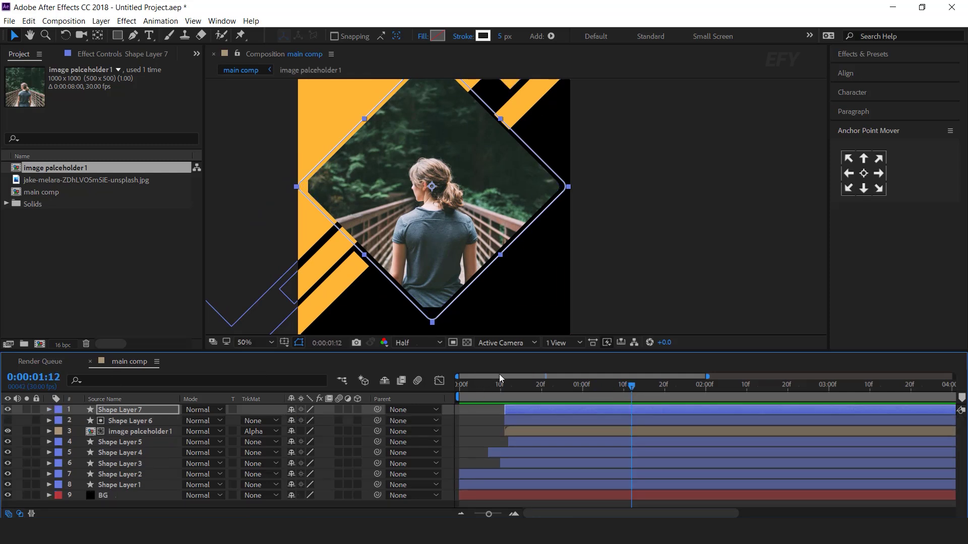
pyautogui.click(445, 420)
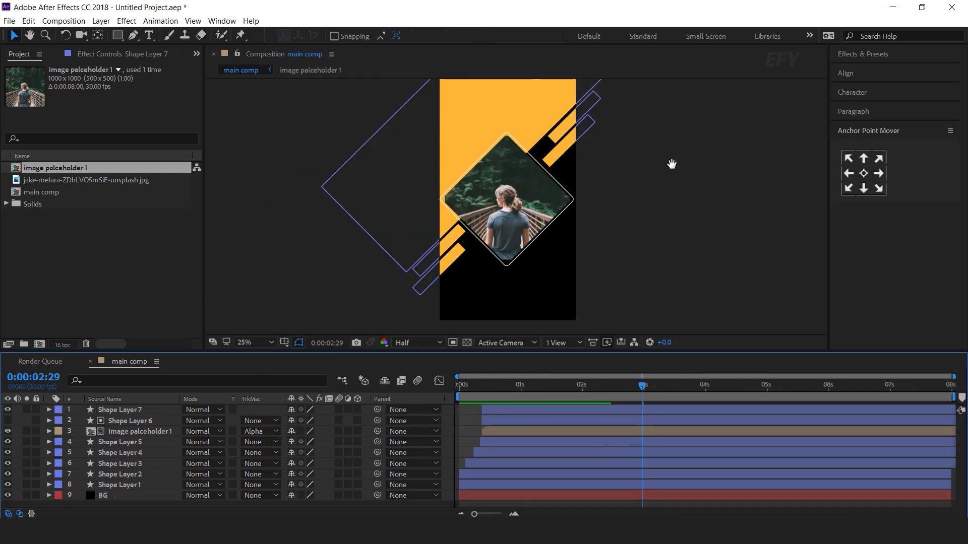
pyautogui.moveTo(672, 162); pyautogui.dragTo(660, 187)
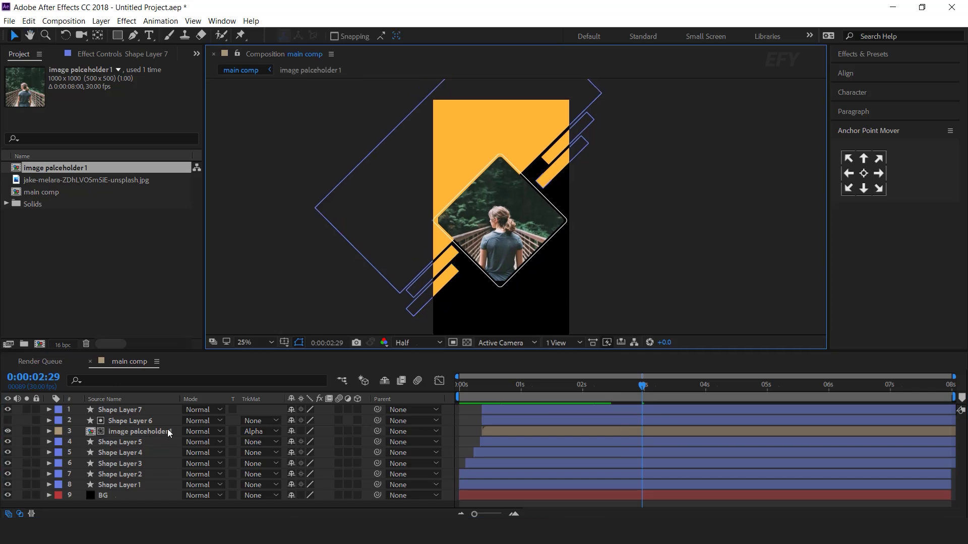
pyautogui.click(148, 36)
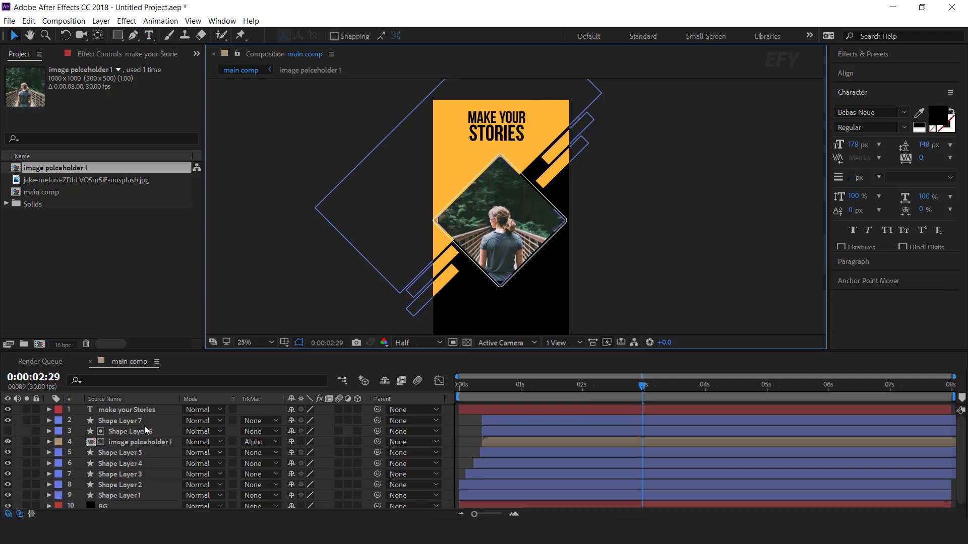
# Step: Add a text animator with Position and Opacity properties to the make your Stories layer
pyautogui.click(135, 412)
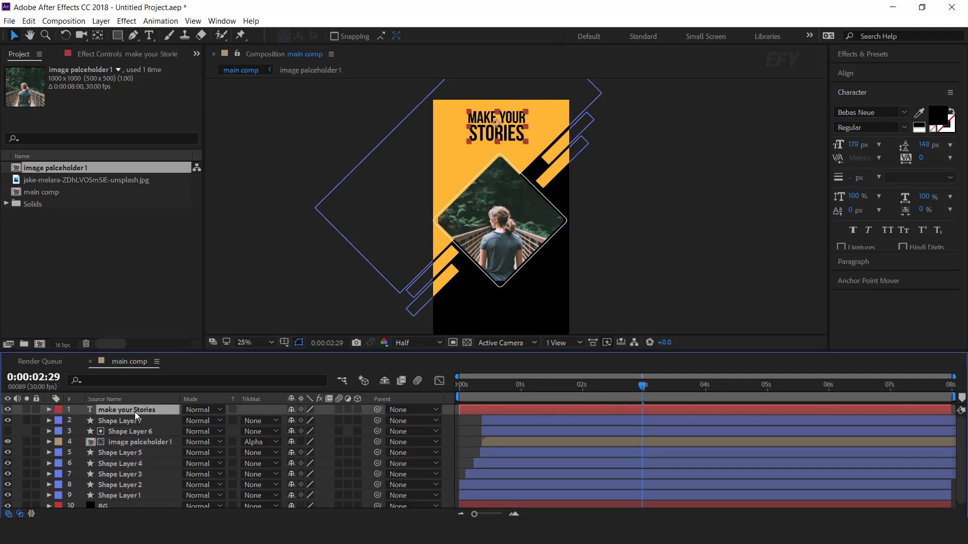
pyautogui.click(48, 409)
pyautogui.click(364, 422)
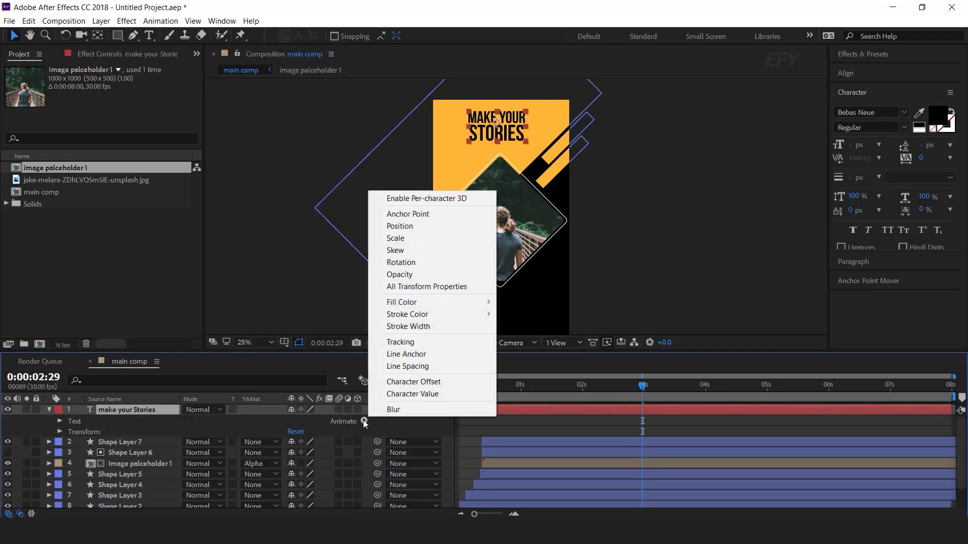
pyautogui.click(400, 226)
pyautogui.click(363, 421)
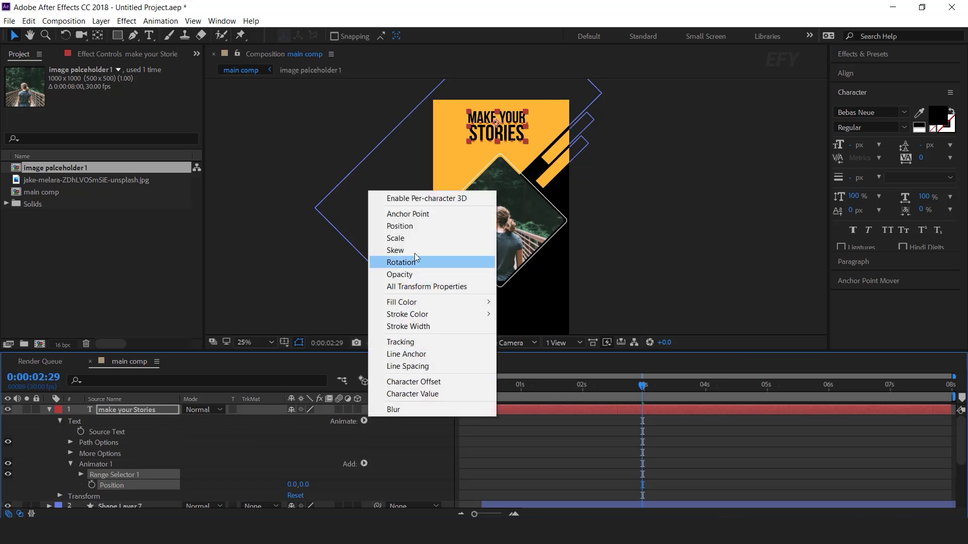
pyautogui.click(409, 276)
# Step: Go to 0:00:01:00 and set the title animator's Position to 822, 0 and its Opacity to 0%
pyautogui.click(524, 391)
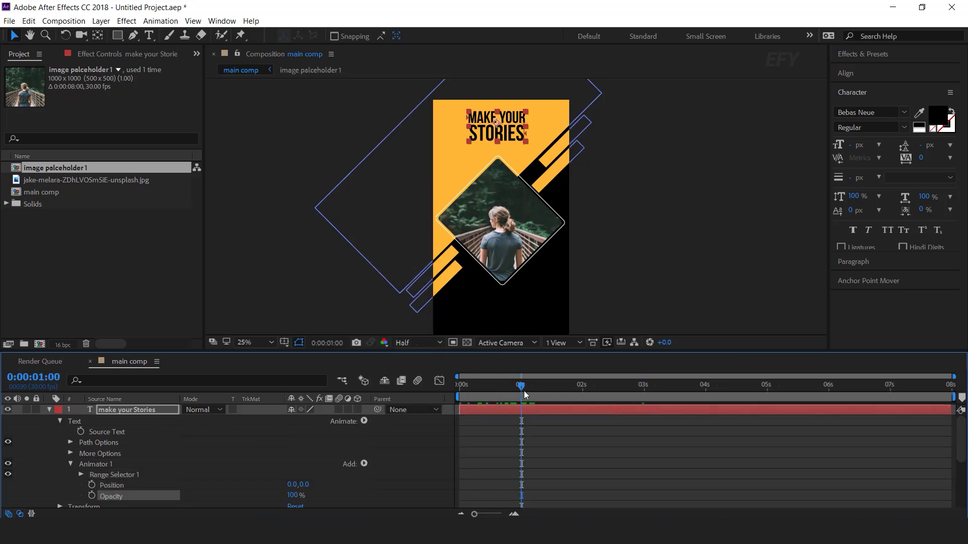
pyautogui.click(119, 486)
pyautogui.moveTo(292, 485); pyautogui.dragTo(806, 483)
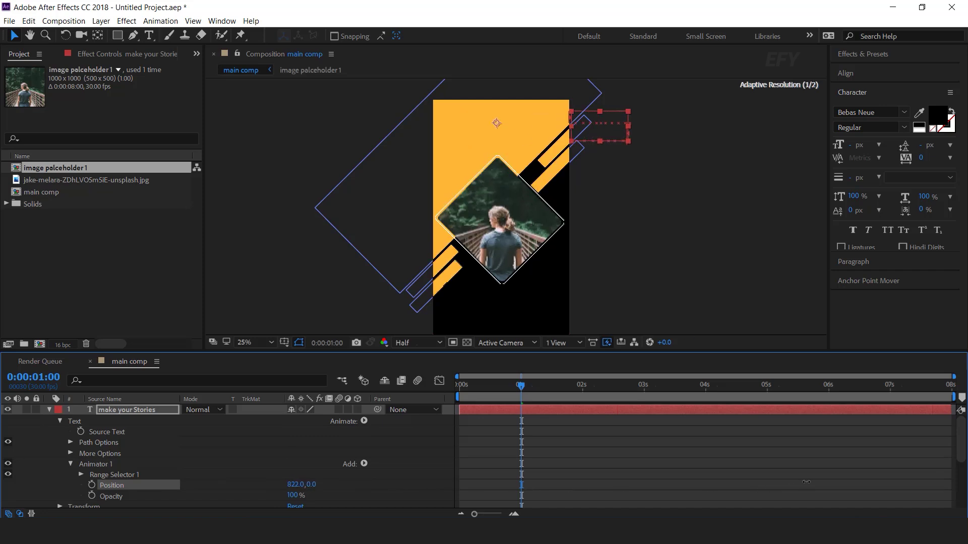
pyautogui.click(296, 496)
pyautogui.write('0')
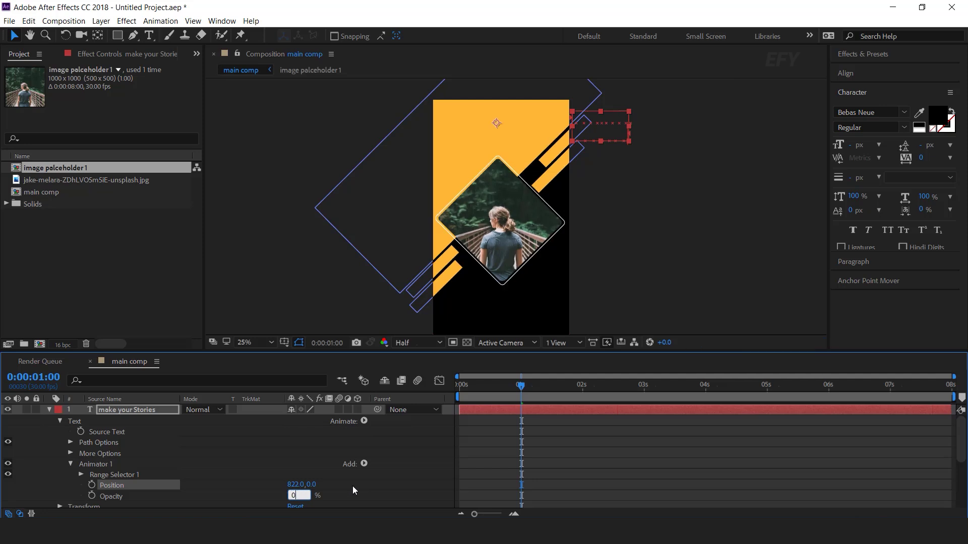
pyautogui.press('Return')
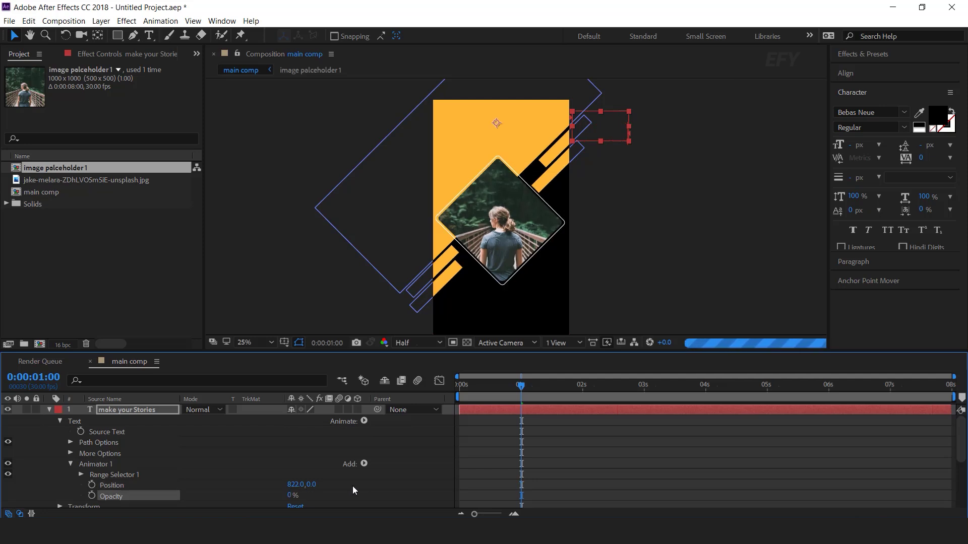
# Step: Set the Shape of the title's Range Selector 1 to Ramp Up in its advanced options
pyautogui.click(80, 475)
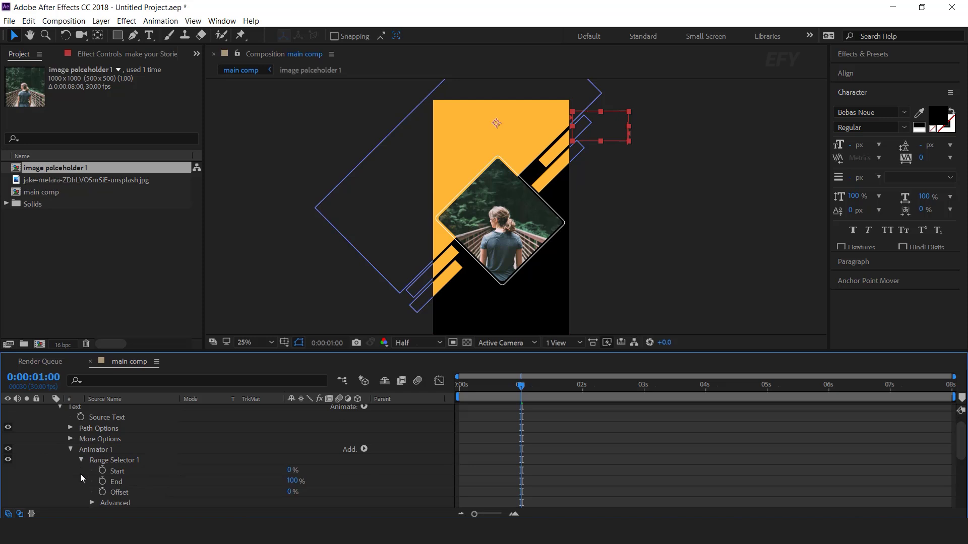
pyautogui.scroll(-1, 80, 474)
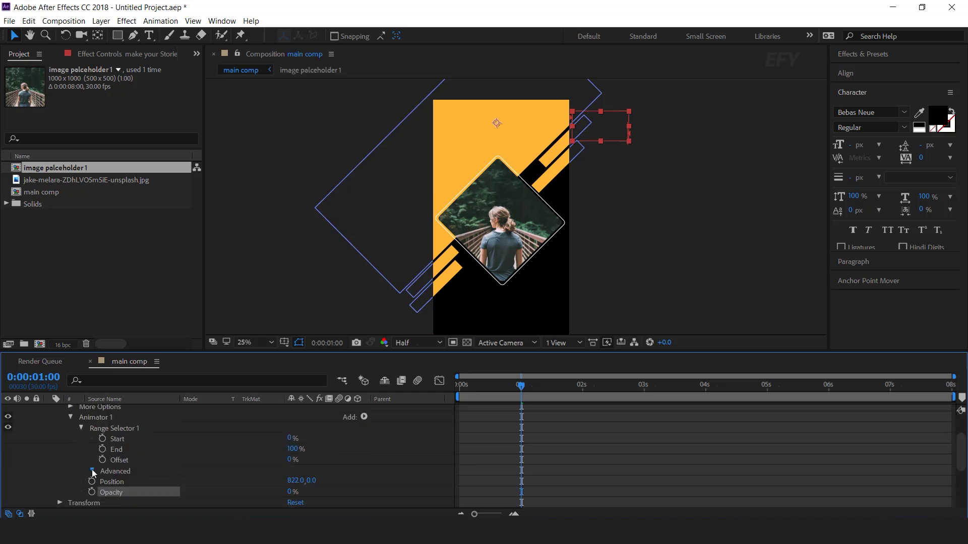
pyautogui.click(92, 471)
pyautogui.scroll(-2, 92, 471)
pyautogui.click(120, 463)
pyautogui.click(305, 464)
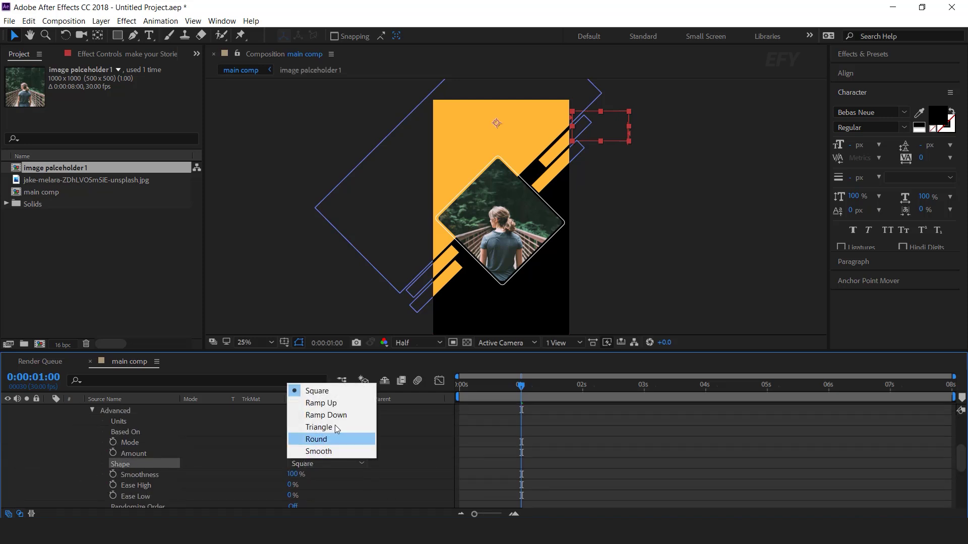
pyautogui.click(334, 403)
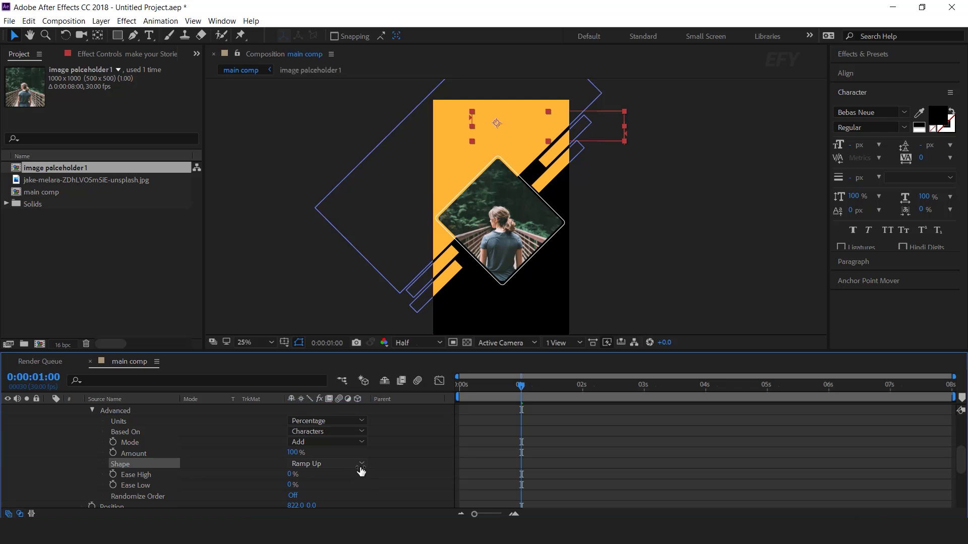
# Step: Keyframe the range selector's Offset at 100% at 0:00:01:00 and at -100% at the composition's start
pyautogui.scroll(4, 361, 470)
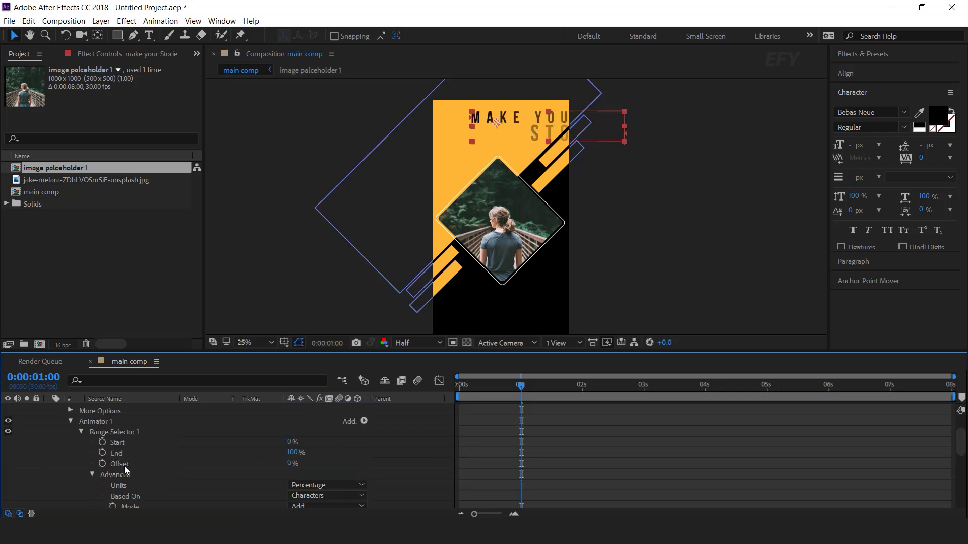
pyautogui.click(102, 463)
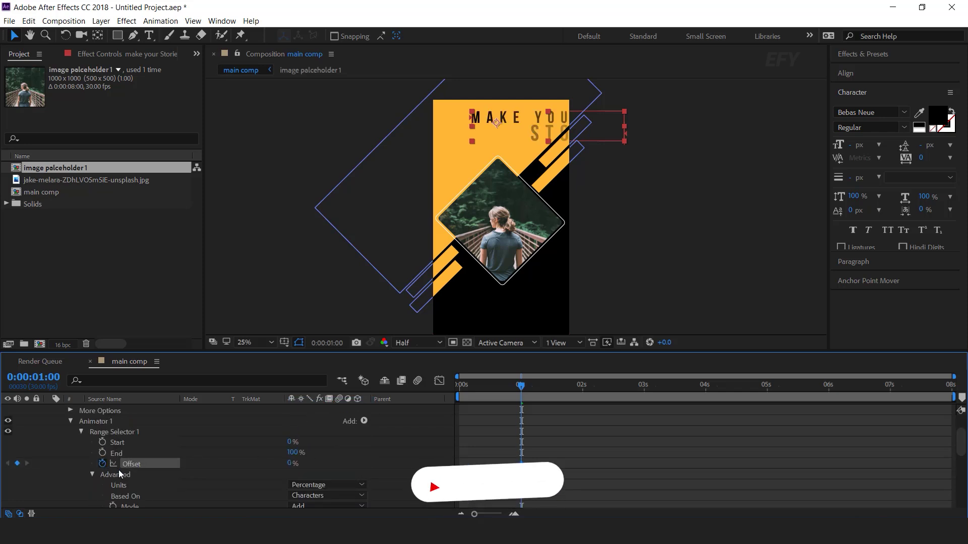
pyautogui.click(290, 464)
pyautogui.write('100')
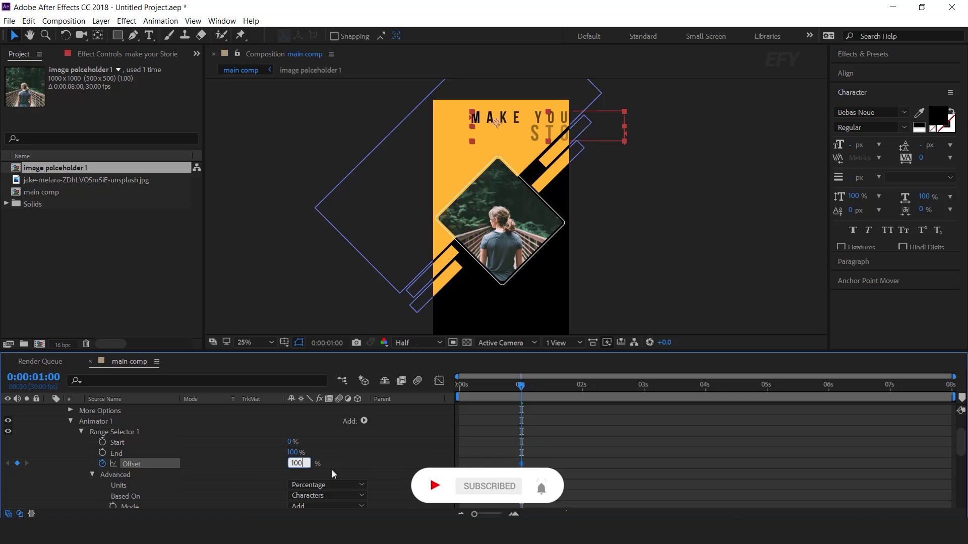
pyautogui.press('Return')
pyautogui.press('Home')
pyautogui.click(293, 463)
pyautogui.write('-100')
pyautogui.press('Return')
# Step: Apply Easy Ease to both Offset keyframes and lengthen the slowdown into the last one in the graph editor
pyautogui.moveTo(580, 449); pyautogui.dragTo(452, 479)
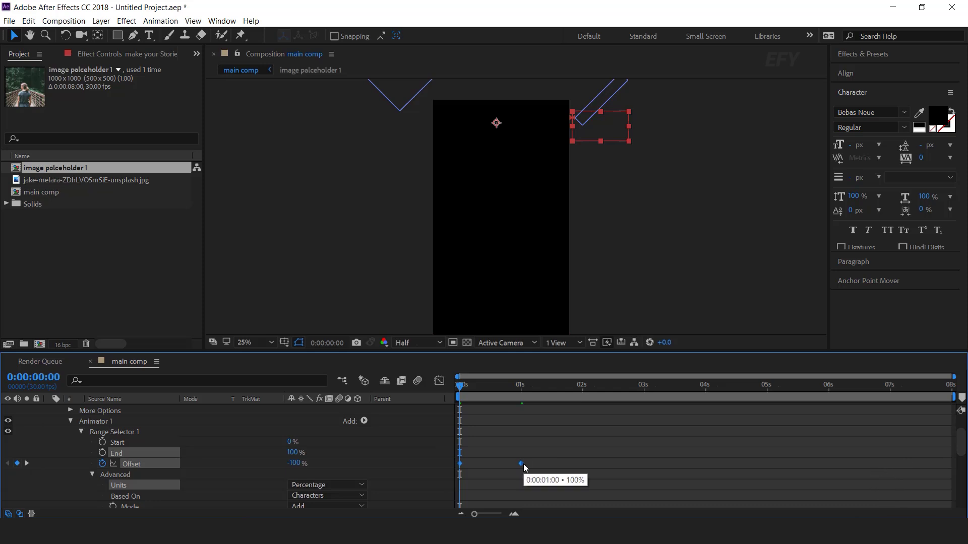
pyautogui.rightClick(521, 464)
pyautogui.moveTo(561, 457)
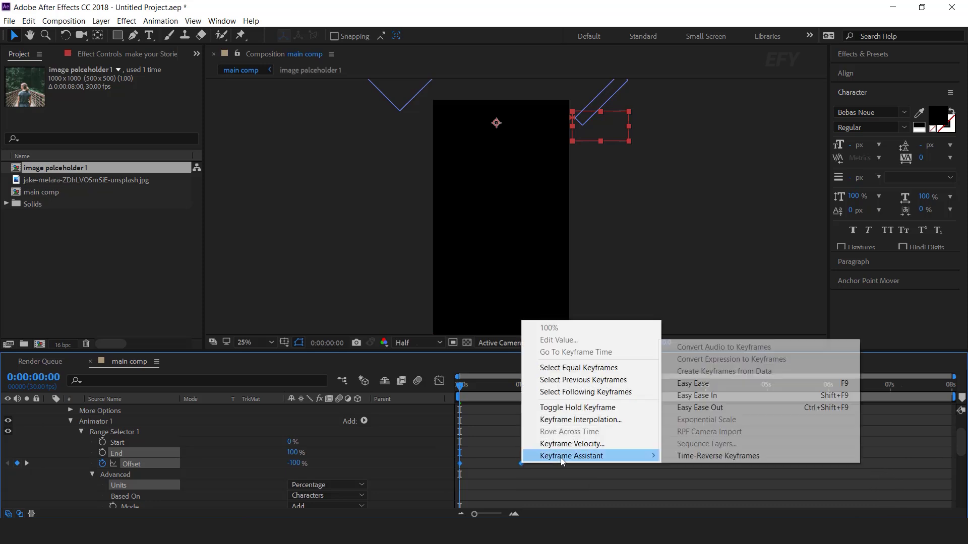
pyautogui.click(716, 383)
pyautogui.click(439, 381)
pyautogui.click(515, 471)
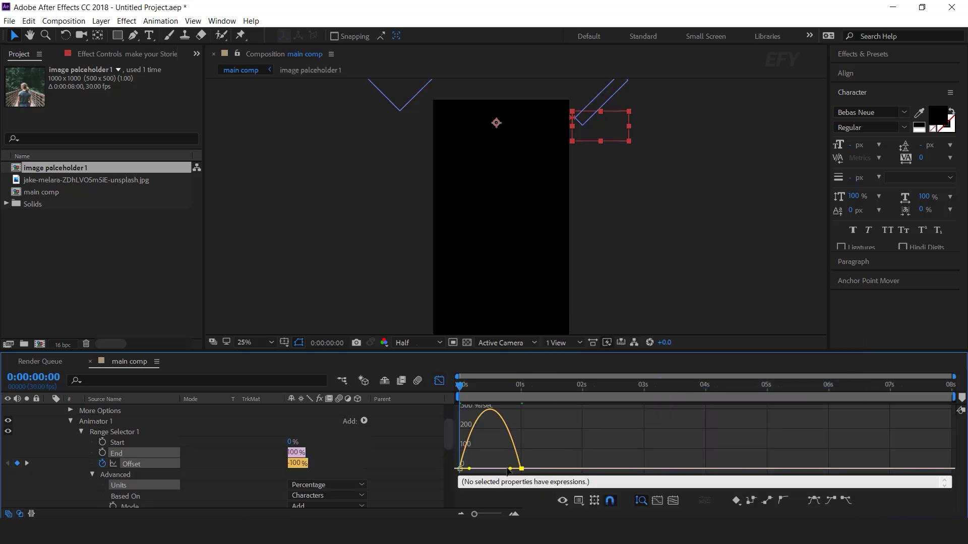
pyautogui.moveTo(510, 469); pyautogui.dragTo(490, 469)
pyautogui.click(440, 381)
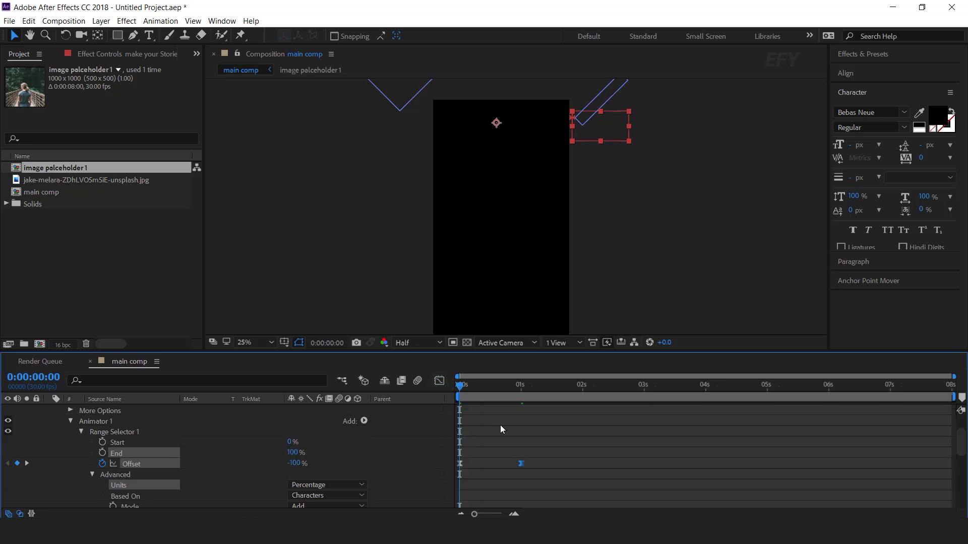
# Step: Preview the title's character-by-character entrance and scrub to frame 18 to inspect it
pyautogui.click(616, 438)
pyautogui.press('space')
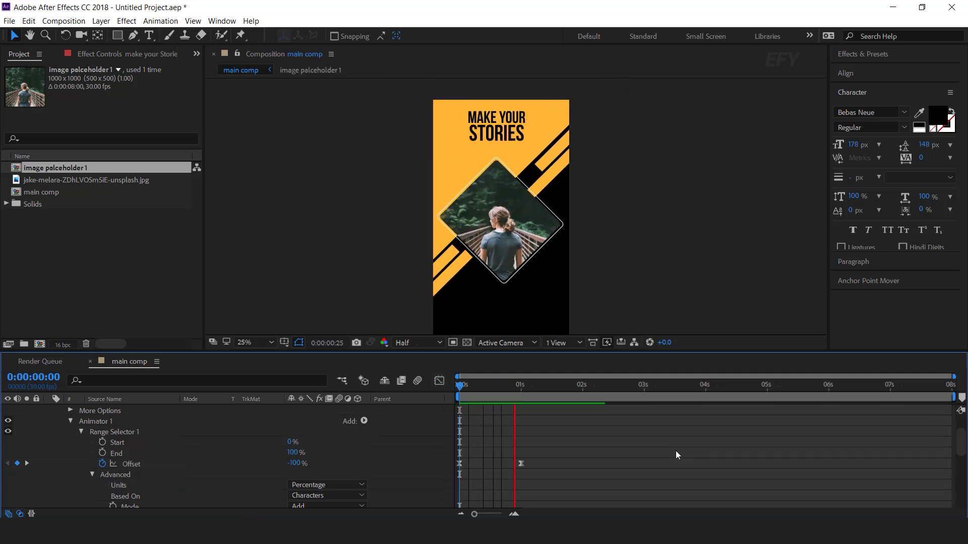
pyautogui.moveTo(477, 383); pyautogui.dragTo(495, 386)
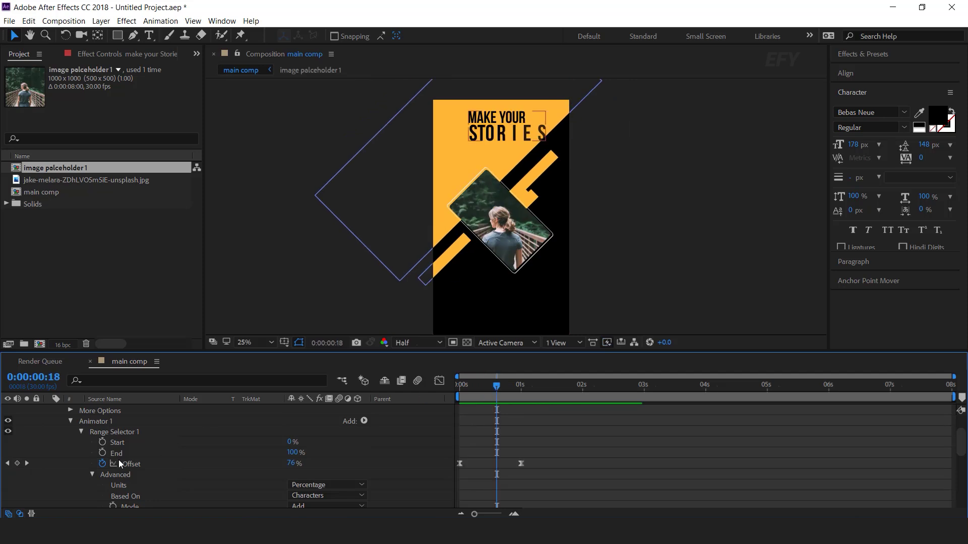
# Step: Shift the title layer's start later in the timeline, level with Shape Layer 4, and preview its entrance from the beginning
pyautogui.scroll(2, 53, 412)
pyautogui.moveTo(507, 413); pyautogui.dragTo(522, 412)
pyautogui.moveTo(471, 388); pyautogui.dragTo(460, 391)
pyautogui.click(461, 391)
pyautogui.press('space')
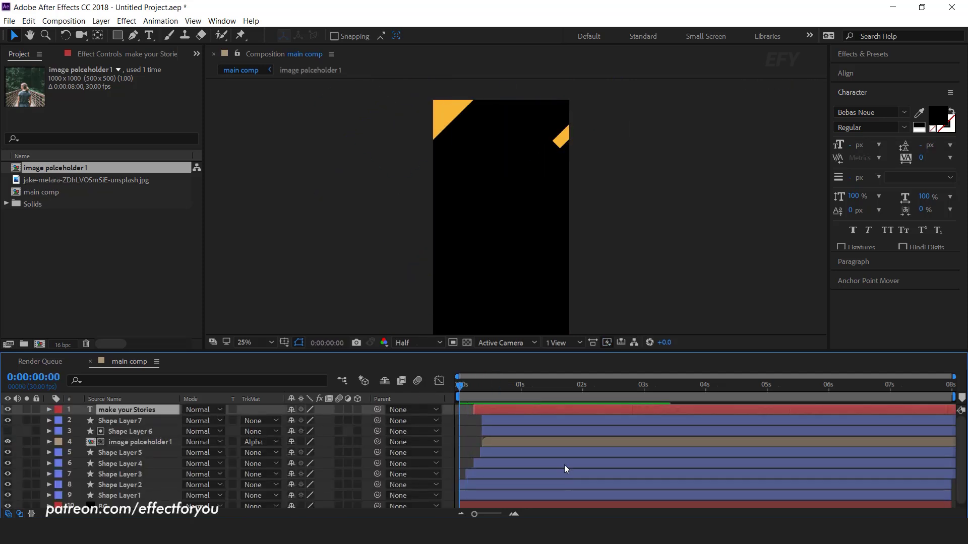
pyautogui.click(462, 389)
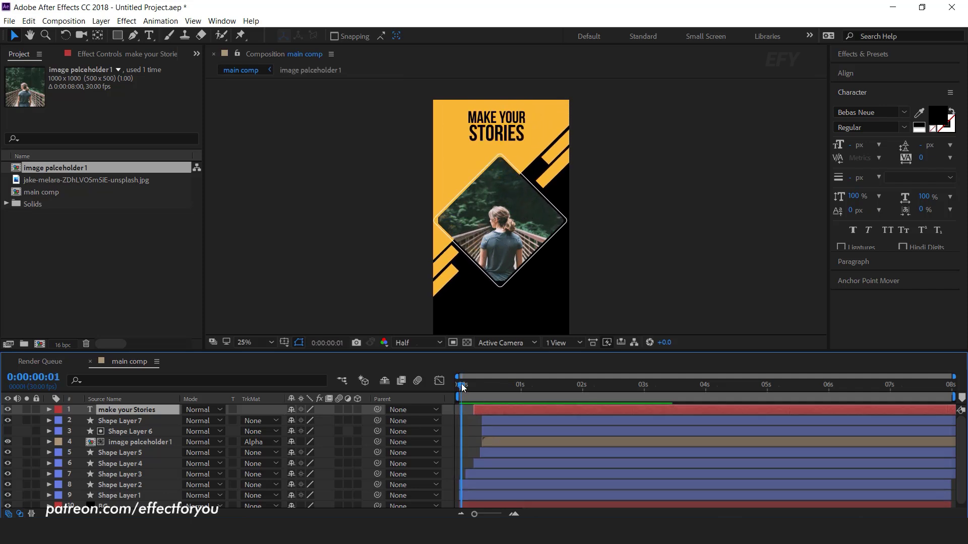
pyautogui.press('space')
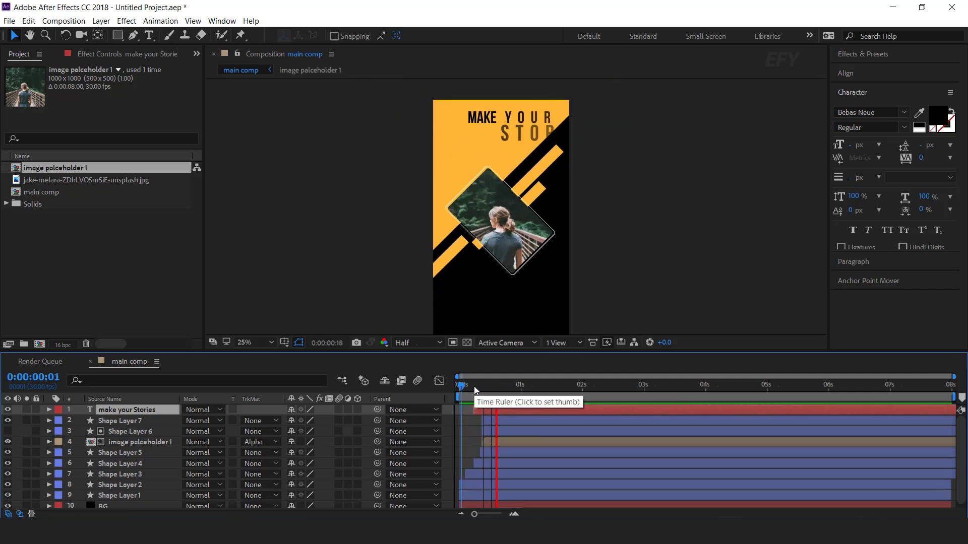
# Step: At 0:00:01:17, add white 131 px Bebas Neue text "instagram stories" in the black area below the photo diamond
pyautogui.click(475, 386)
pyautogui.moveTo(492, 388); pyautogui.dragTo(555, 394)
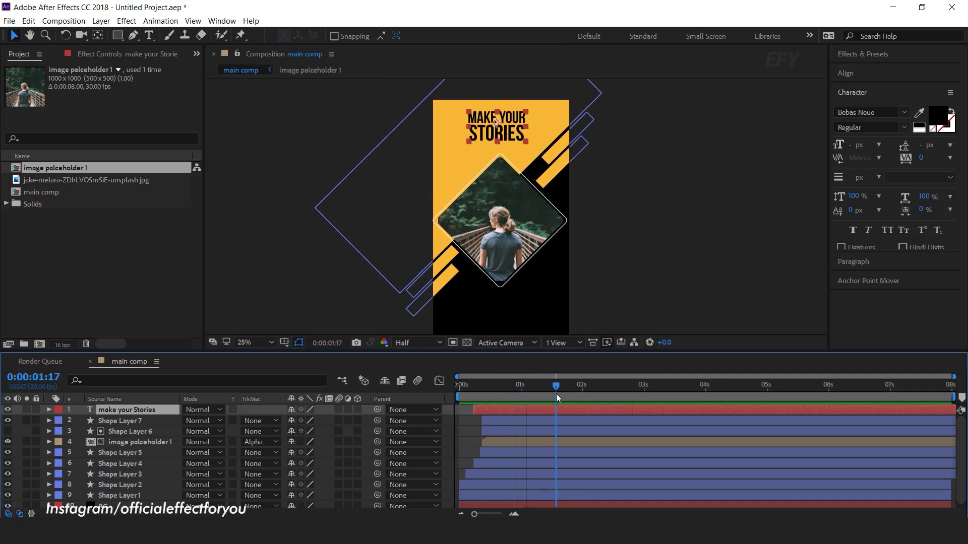
pyautogui.press('h')
pyautogui.moveTo(653, 242); pyautogui.dragTo(658, 193)
pyautogui.press('v')
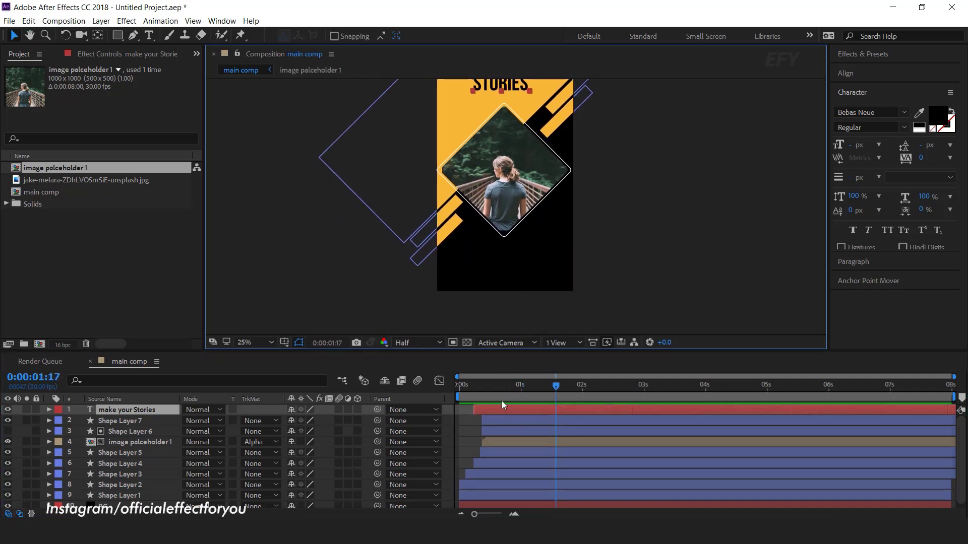
pyautogui.click(451, 409)
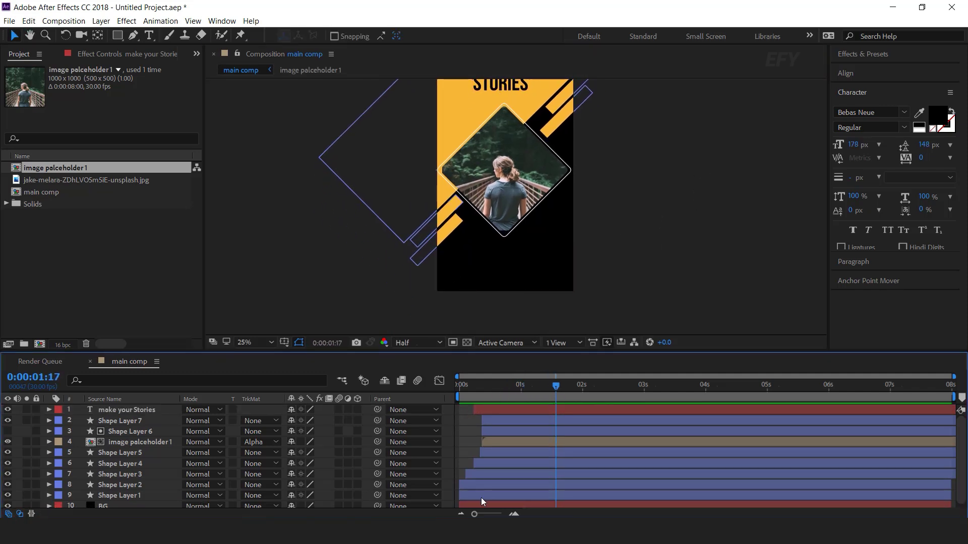
pyautogui.click(148, 38)
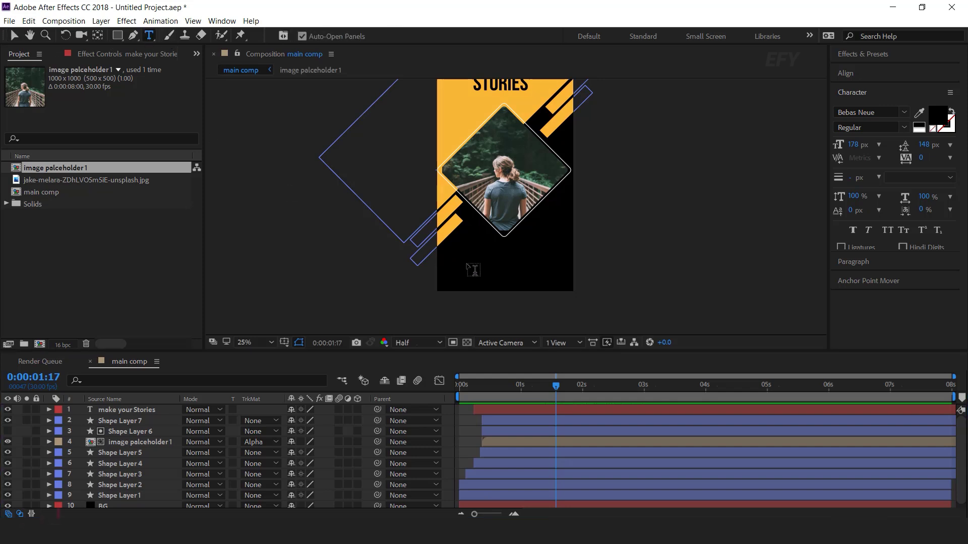
pyautogui.click(468, 261)
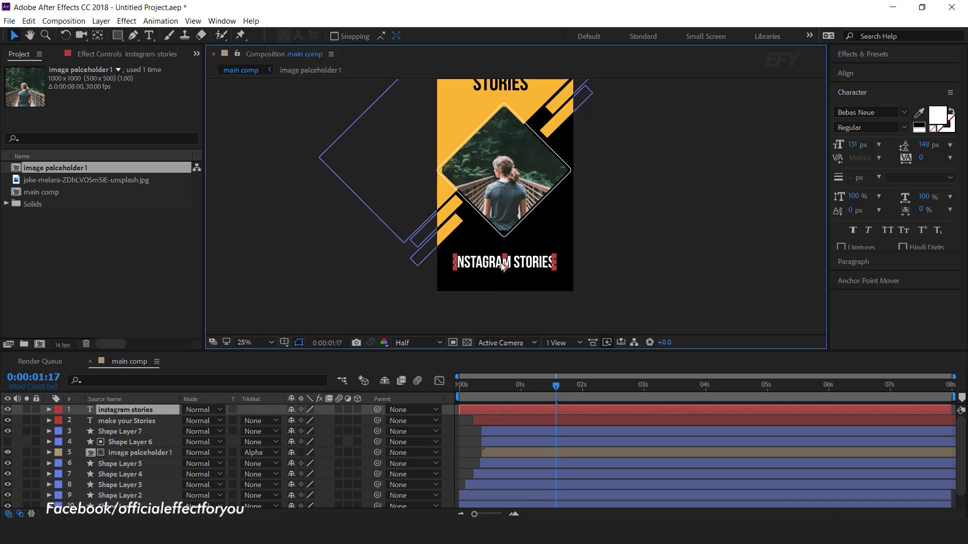
# Step: Add a text animator with Position and Opacity properties to the instagram stories layer
pyautogui.click(151, 409)
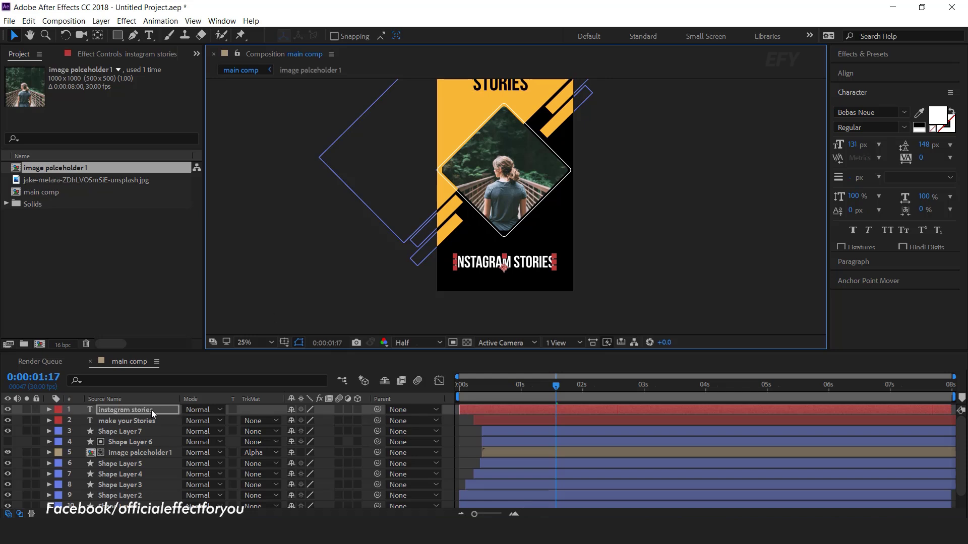
pyautogui.click(48, 410)
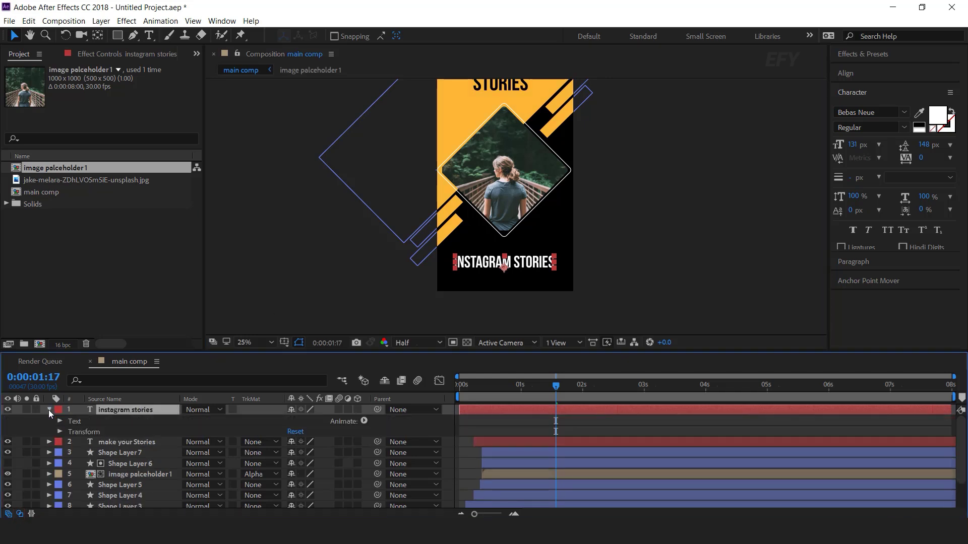
pyautogui.click(364, 421)
pyautogui.click(404, 227)
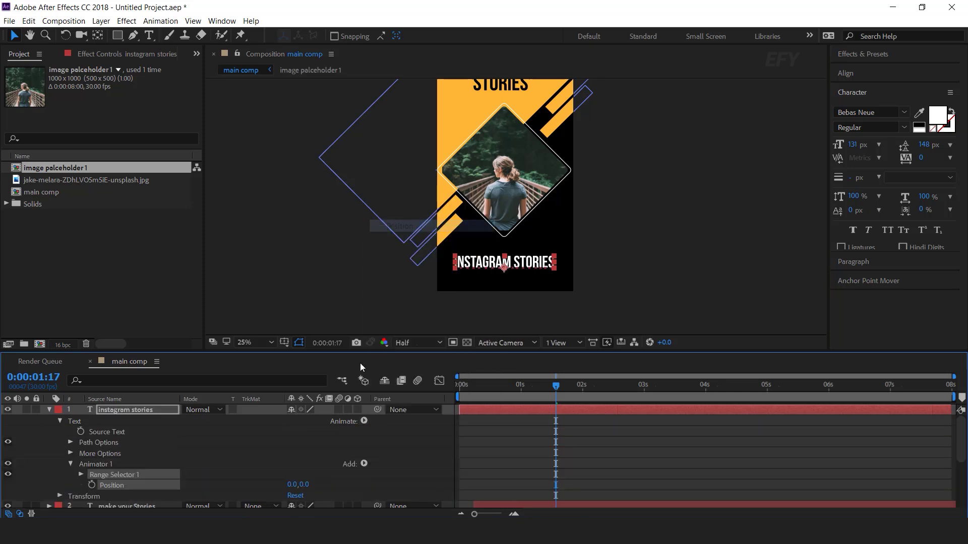
pyautogui.click(362, 421)
pyautogui.click(411, 274)
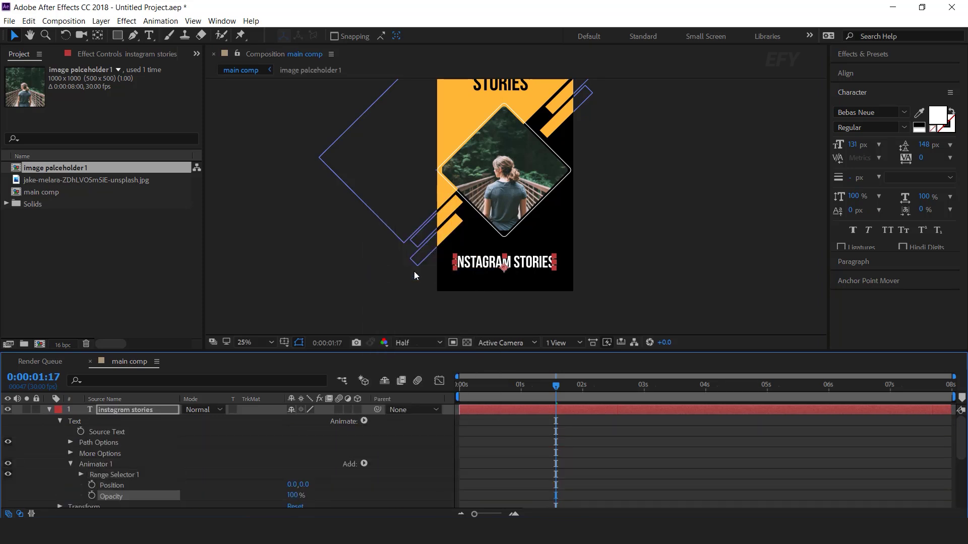
# Step: Set the instagram stories animator's Position to 0.0,383.0 and its Opacity to 0%
pyautogui.moveTo(310, 485); pyautogui.dragTo(548, 484)
pyautogui.click(293, 496)
pyautogui.write('0')
pyautogui.press('Return')
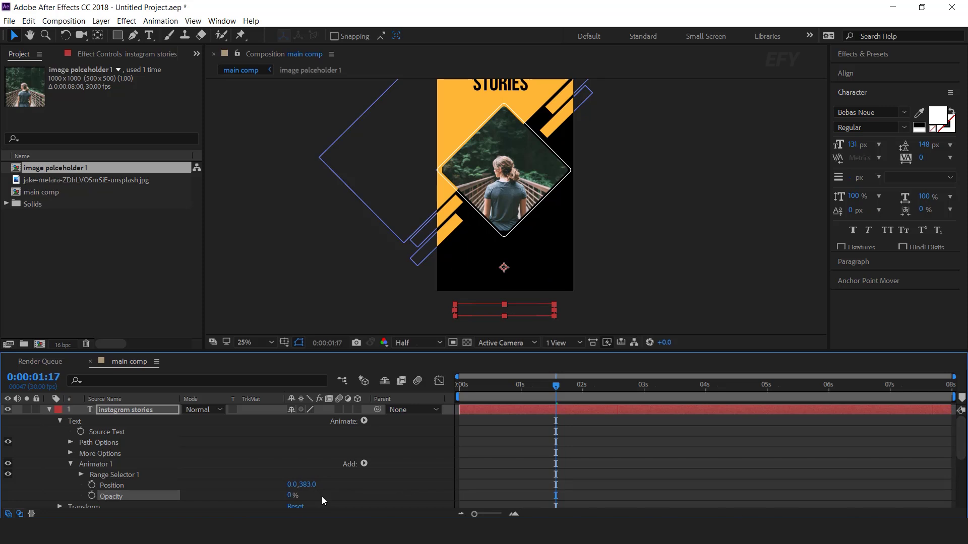
# Step: Set the Shape of the instagram stories layer's Range Selector 1 to Ramp Up in its advanced options
pyautogui.click(82, 474)
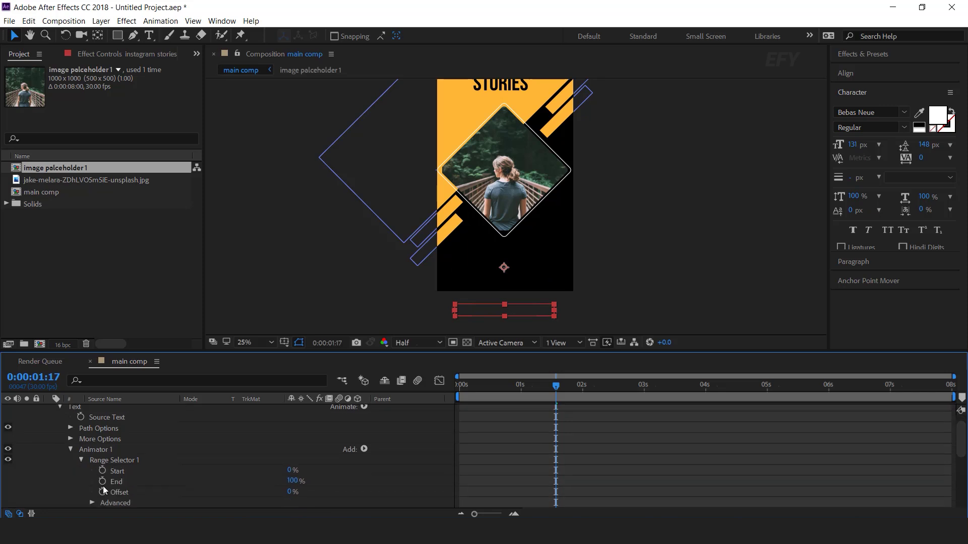
pyautogui.scroll(-2, 92, 475)
pyautogui.click(93, 471)
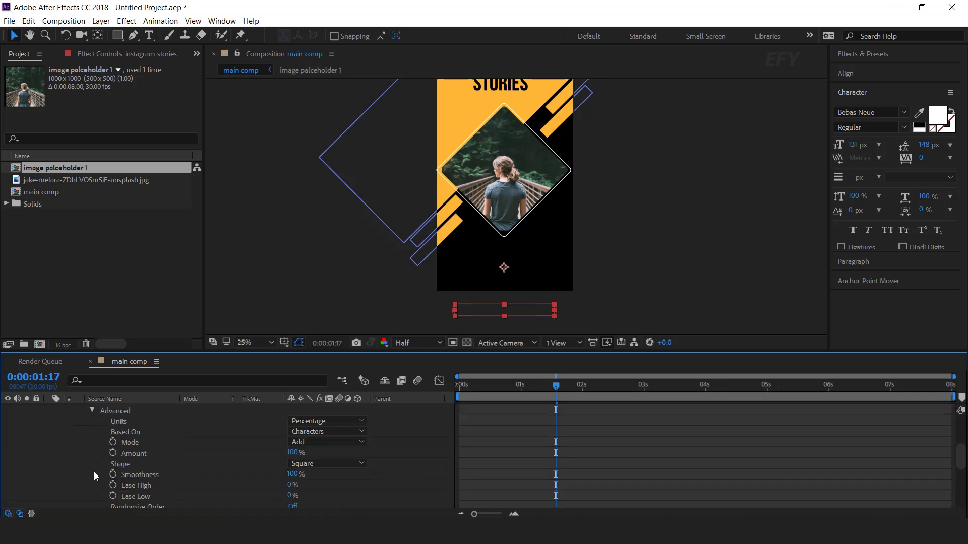
pyautogui.click(325, 463)
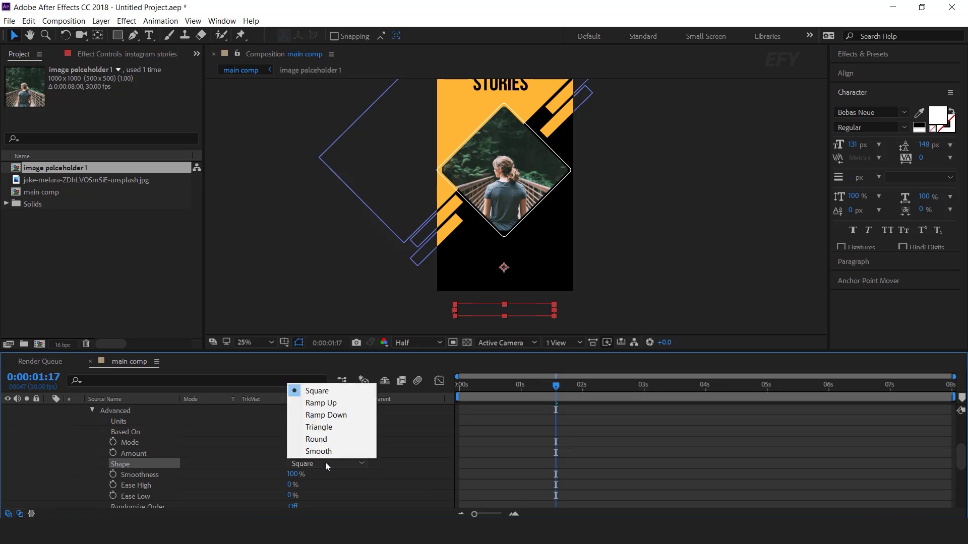
pyautogui.click(336, 402)
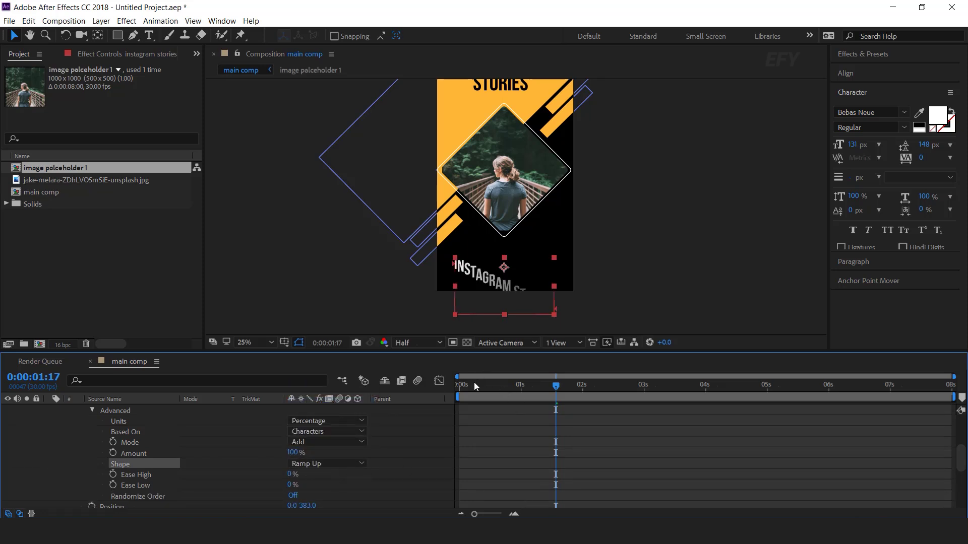
# Step: Keyframe the instagram stories range selector's Offset at 100% at 0:00:01:00 and at -100% at the composition's start
pyautogui.click(521, 386)
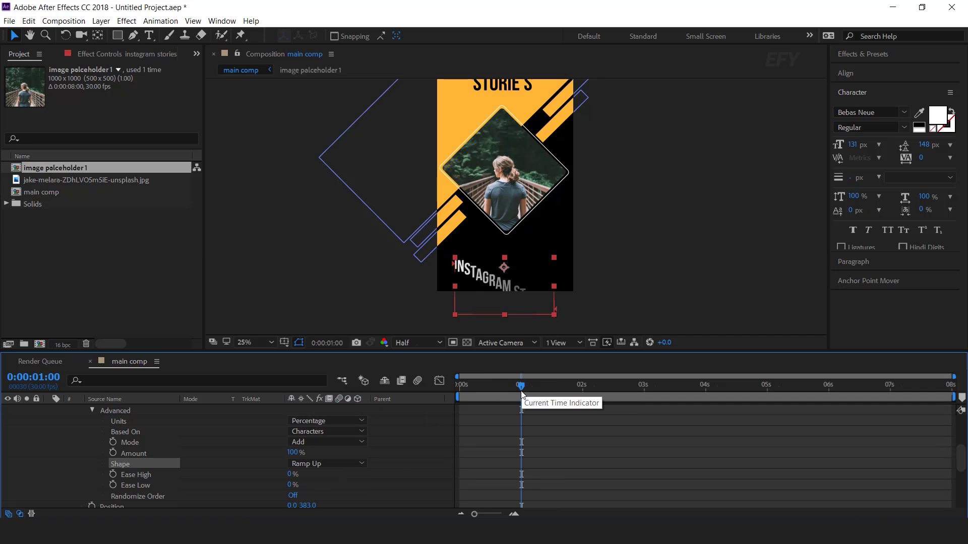
pyautogui.scroll(1, 195, 485)
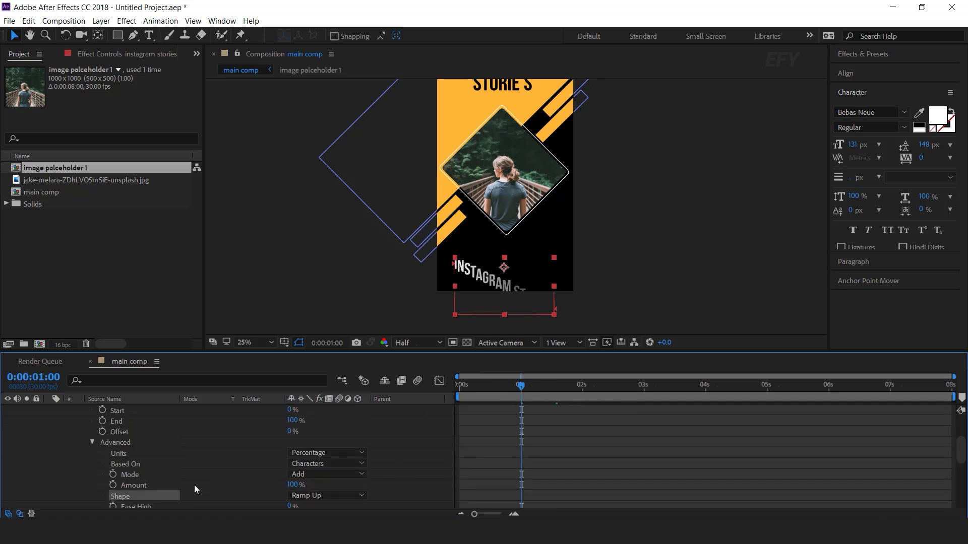
pyautogui.scroll(1, 194, 485)
pyautogui.click(102, 463)
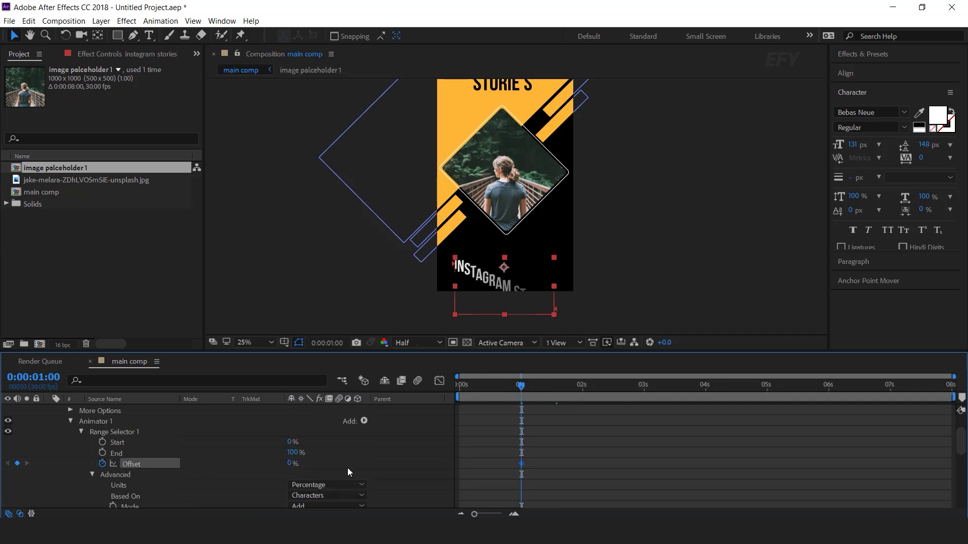
pyautogui.moveTo(292, 463); pyautogui.dragTo(293, 463)
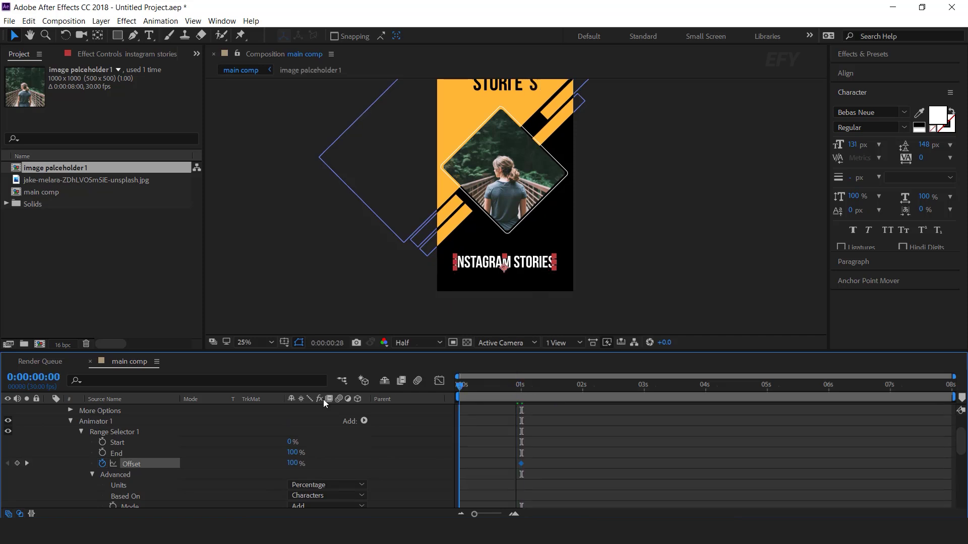
pyautogui.press('Home')
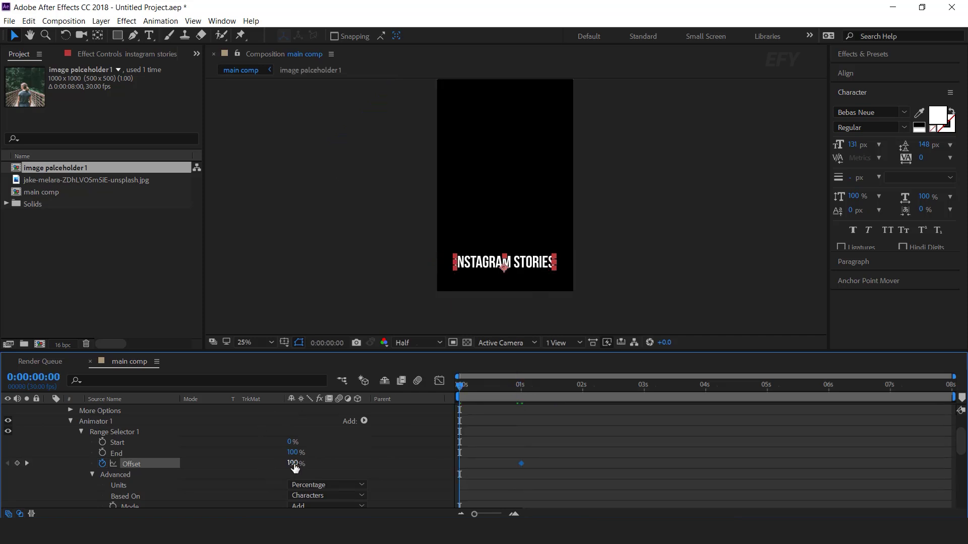
pyautogui.moveTo(295, 468); pyautogui.dragTo(3, 496)
# Step: Easy Ease the instagram stories Offset keyframes, lengthen the slowdown into the last one in the graph editor, and preview the motion
pyautogui.moveTo(561, 452); pyautogui.dragTo(437, 478)
pyautogui.rightClick(522, 463)
pyautogui.moveTo(570, 458)
pyautogui.click(694, 387)
pyautogui.click(439, 381)
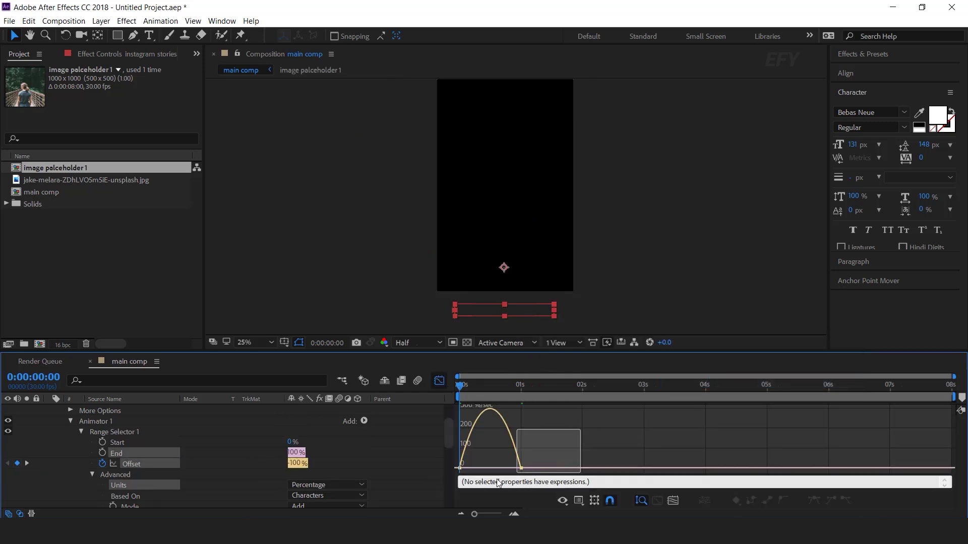
pyautogui.click(445, 382)
pyautogui.press('space')
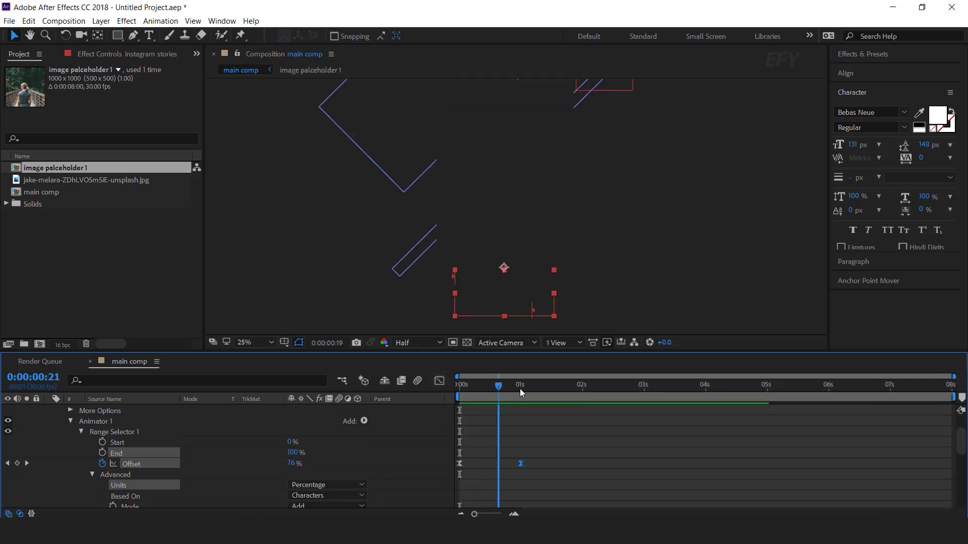
# Step: Add an Expression Selector to Animator 1 of the instagram stories text and expand its properties
pyautogui.click(597, 429)
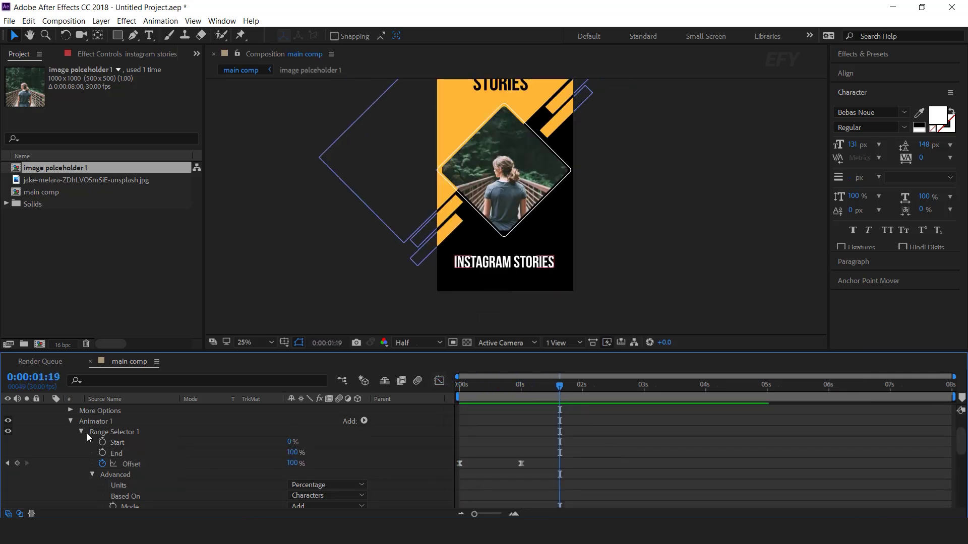
pyautogui.click(364, 421)
pyautogui.moveTo(398, 436)
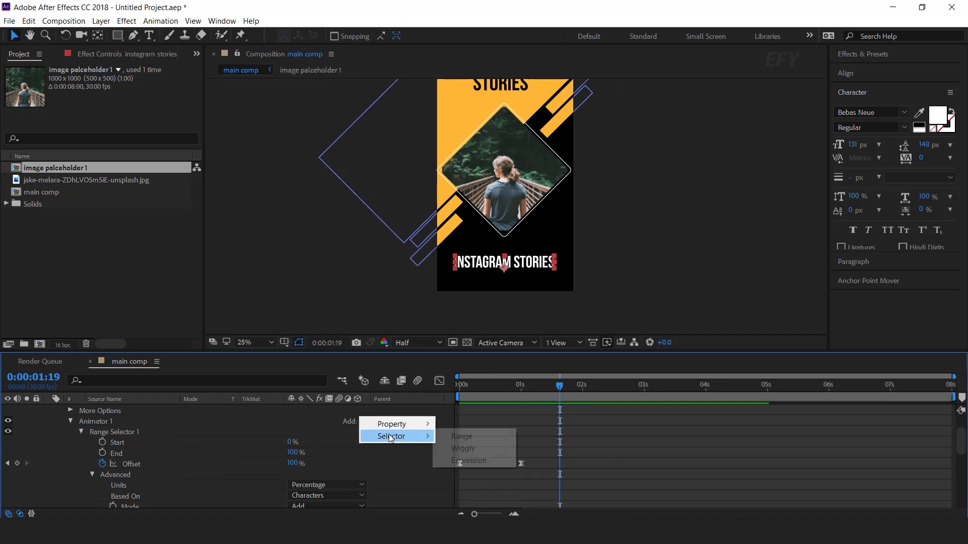
pyautogui.click(469, 460)
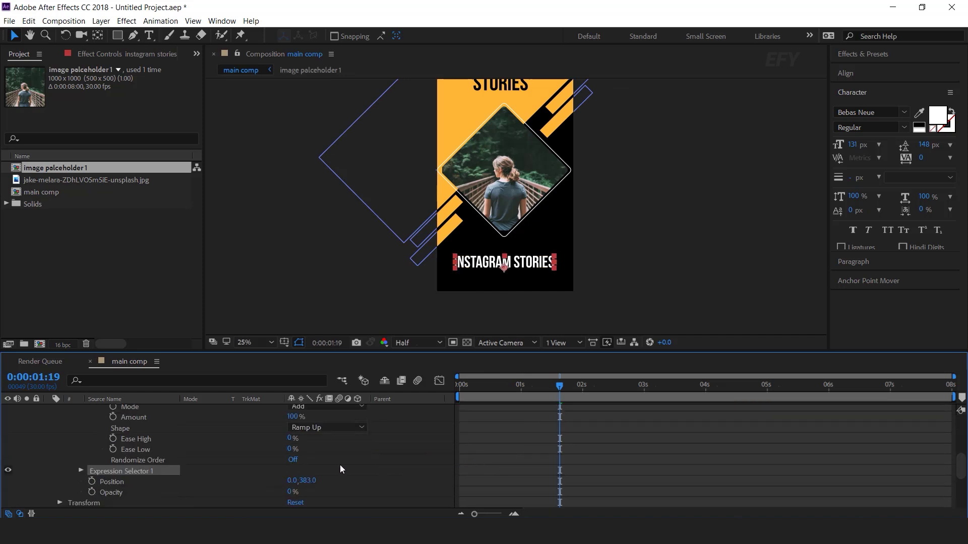
pyautogui.click(80, 471)
pyautogui.scroll(-2, 134, 479)
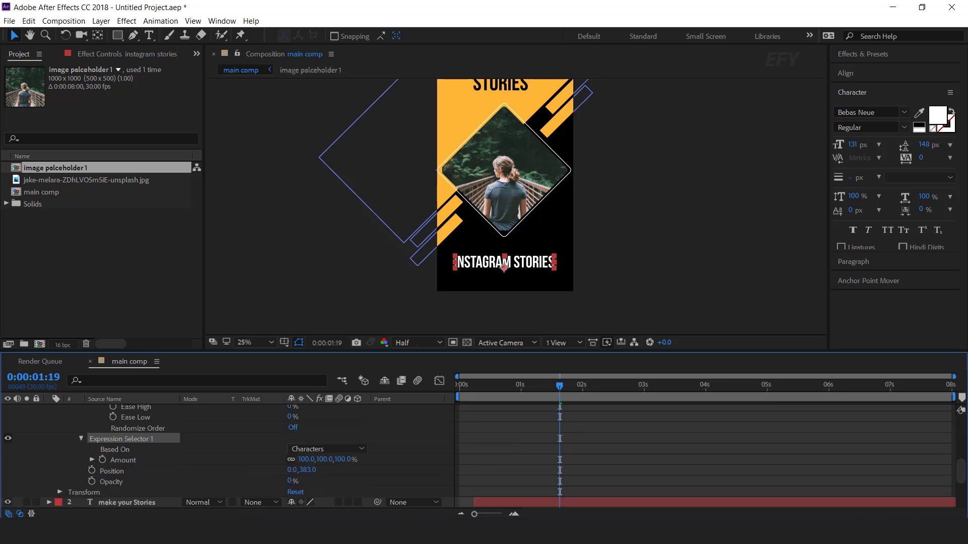
# Step: Copy the entire delay and decay expression from Notepad and apply it to the Amount of Expression Selector 1 in After Effects
pyautogui.hotkey('alt', 'Tab')
pyautogui.hotkey('ctrl', 'a')
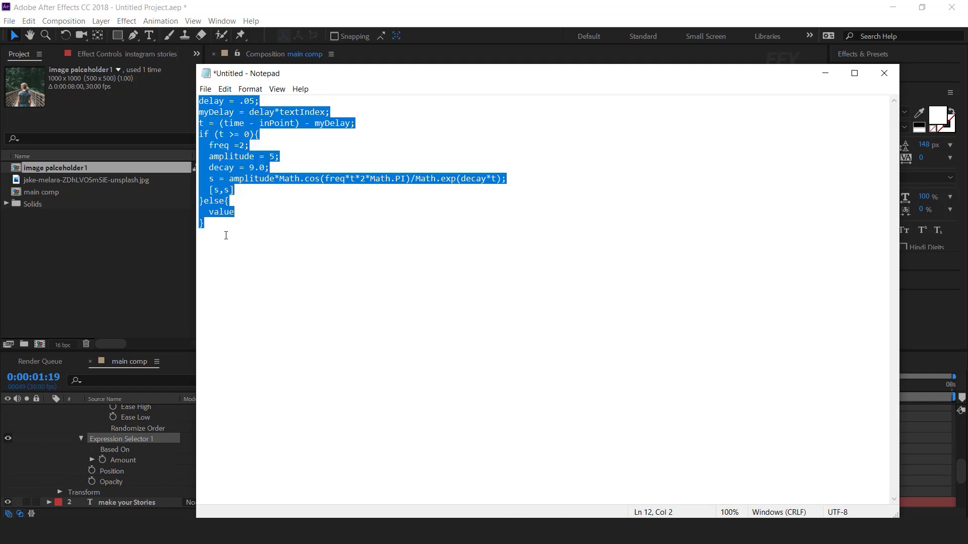
pyautogui.hotkey('alt', 'Tab')
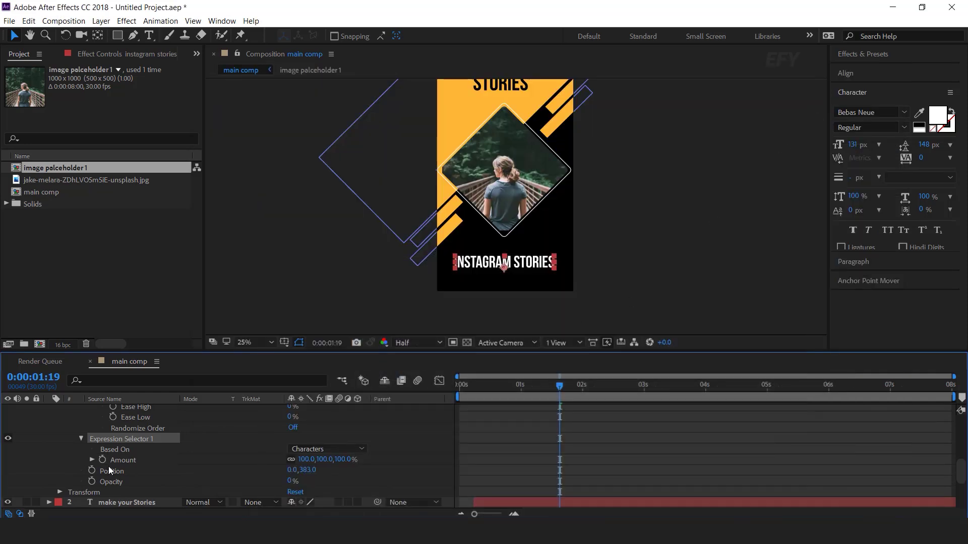
pyautogui.click(101, 461)
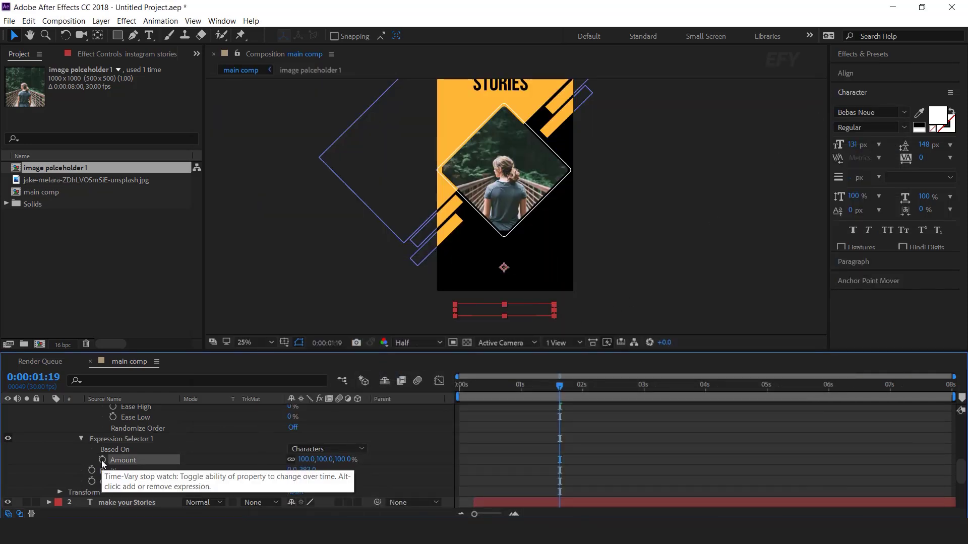
pyautogui.keyDown('alt'); pyautogui.click(102, 460); pyautogui.keyUp('alt')
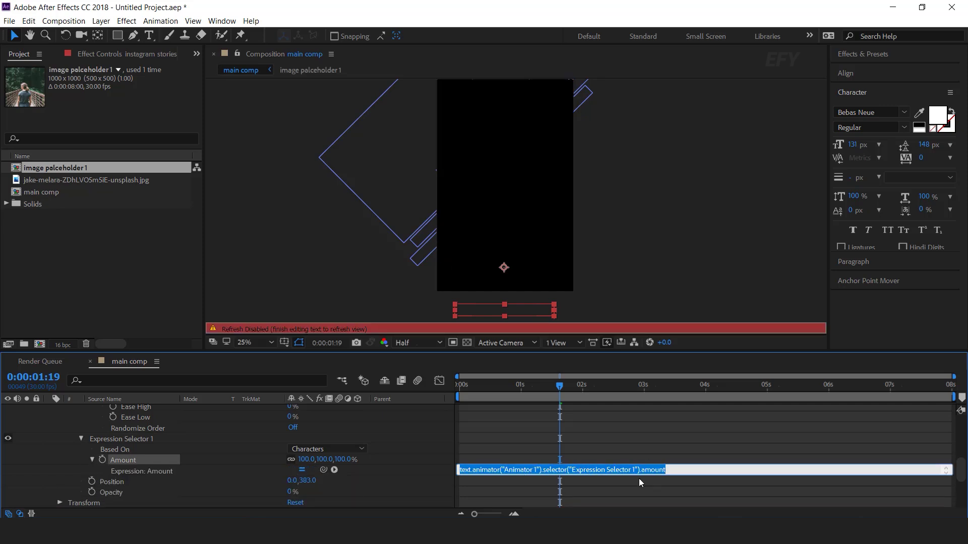
pyautogui.hotkey('ctrl', 'v')
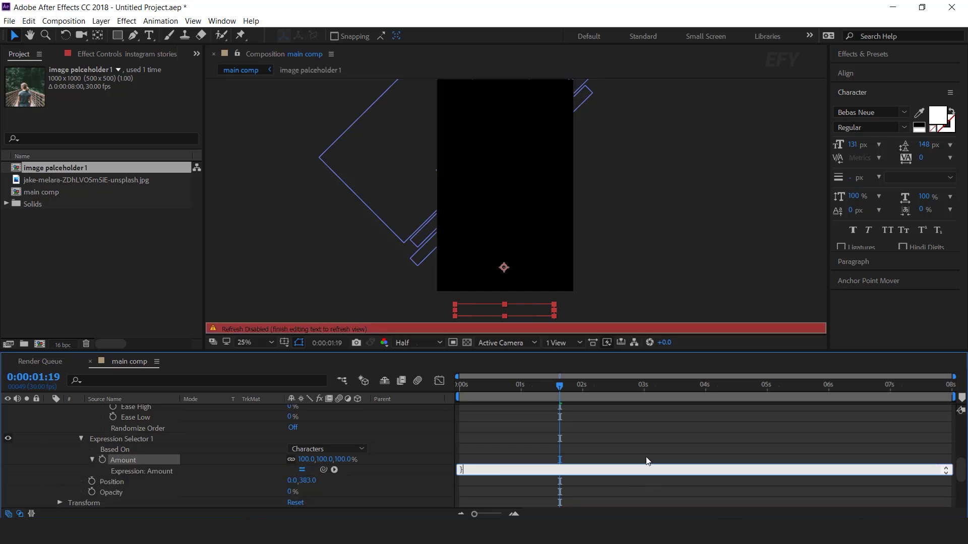
pyautogui.click(647, 459)
# Step: Preview the instagram stories text's bouncing entrance from the start and scrub to frame 28 to inspect it
pyautogui.press('Home')
pyautogui.press('space')
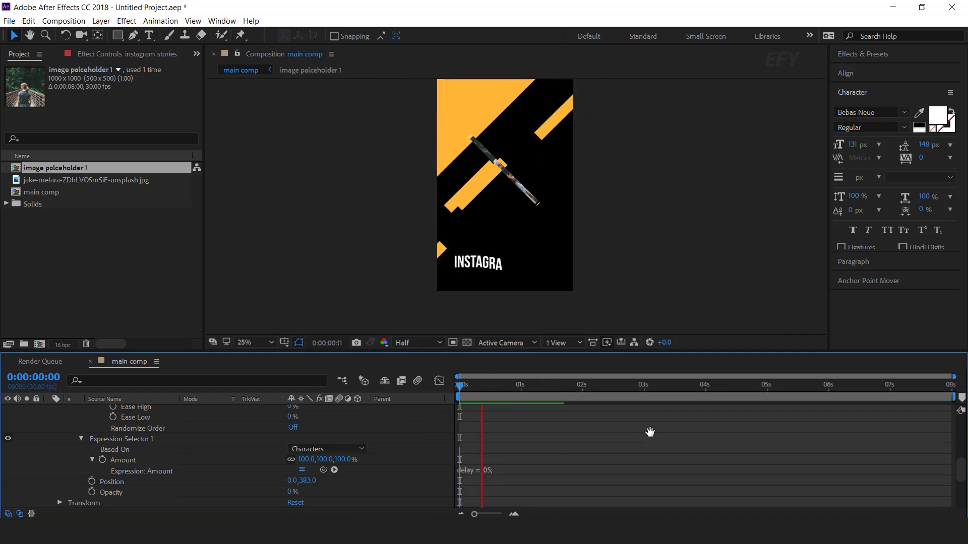
pyautogui.click(542, 387)
pyautogui.moveTo(543, 387); pyautogui.dragTo(470, 389)
pyautogui.press('space')
pyautogui.click(514, 385)
pyautogui.click(515, 383)
# Step: Collapse the instagram stories layer and shift its start later in the timeline, roughly level with the make your Stories layer
pyautogui.scroll(6, 63, 434)
pyautogui.click(48, 410)
pyautogui.moveTo(510, 411); pyautogui.dragTo(522, 410)
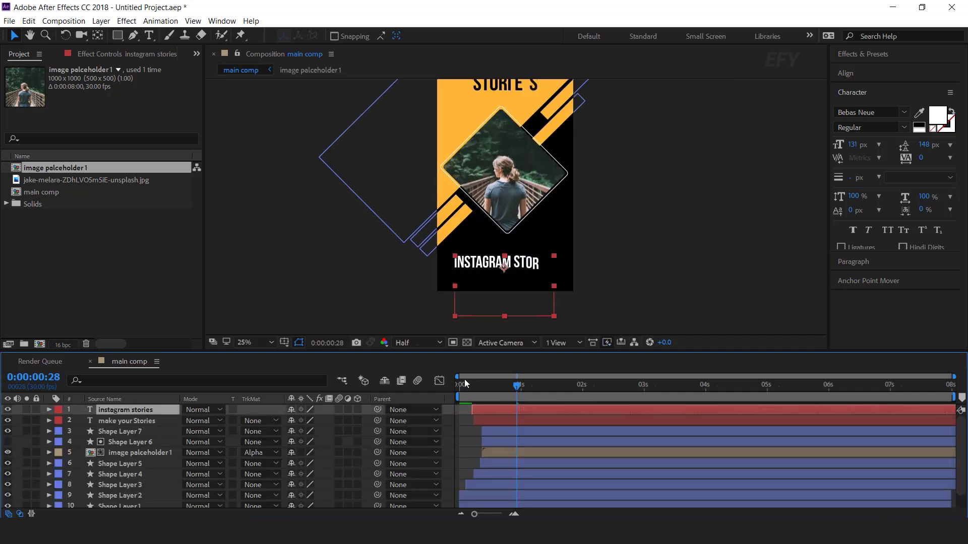
# Step: Preview the instagram stories text entrance from the start and stop at 0:00:01:17 to inspect the composition
pyautogui.moveTo(477, 386); pyautogui.dragTo(458, 387)
pyautogui.press('space')
pyautogui.press('space')
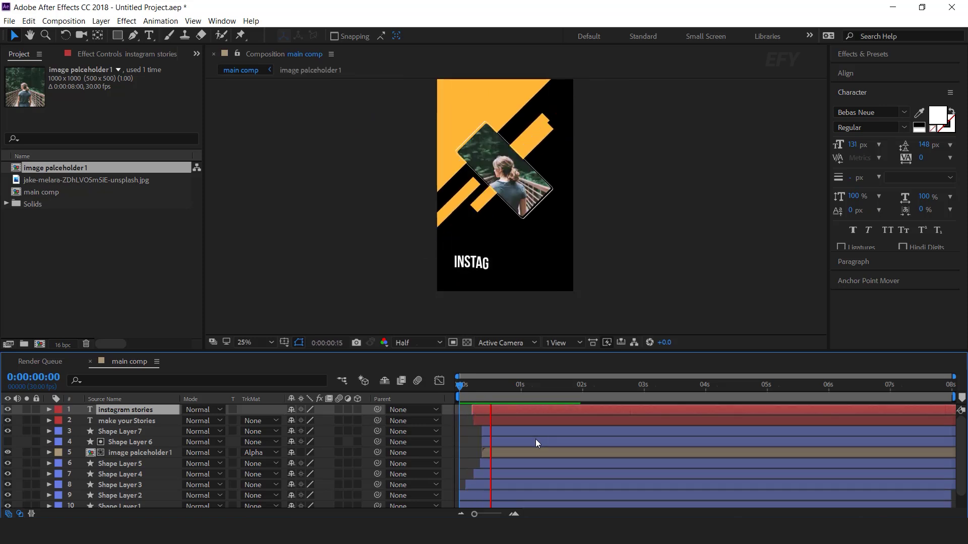
pyautogui.click(554, 387)
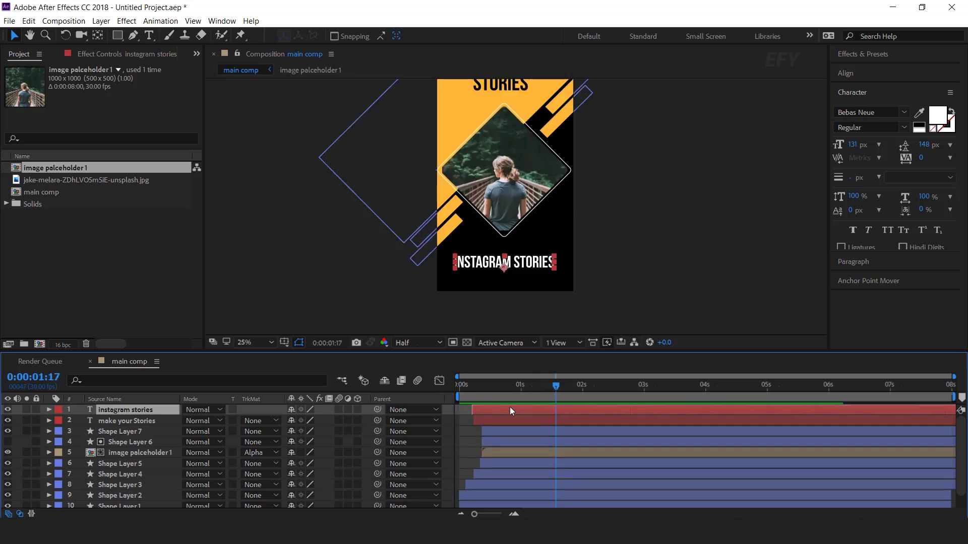
# Step: Add a small Lorem Ipsum paragraph, ending in "ever since the 1500s", directly beneath the INSTAGRAM STORIES text
pyautogui.scroll(2, 534, 289)
pyautogui.moveTo(684, 244); pyautogui.dragTo(703, 155)
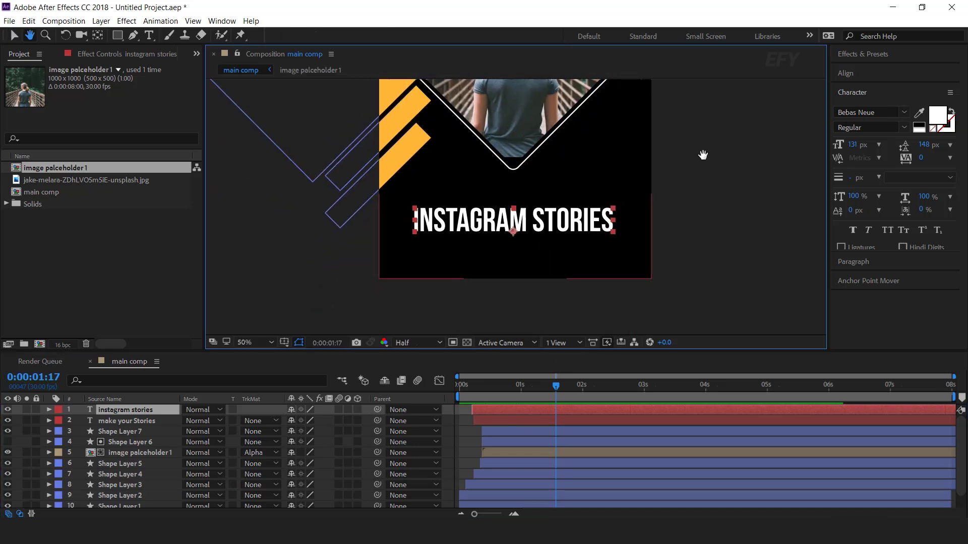
pyautogui.click(150, 35)
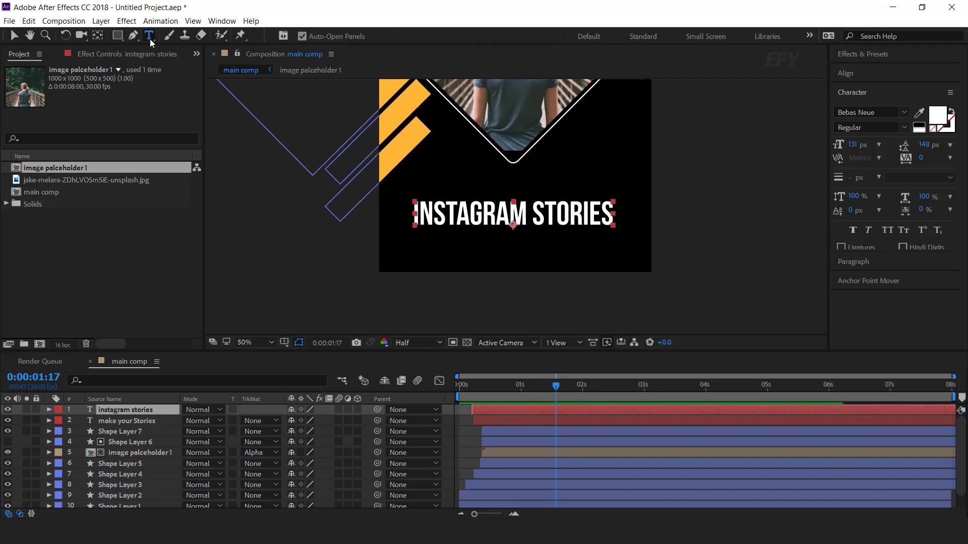
pyautogui.moveTo(398, 232); pyautogui.dragTo(637, 260)
pyautogui.write("Lorem Ipsum is simply dummy text of the printing and typesetting industry. Lorem Ipsum has been the industry's standard dummy text ever since the 1500s")
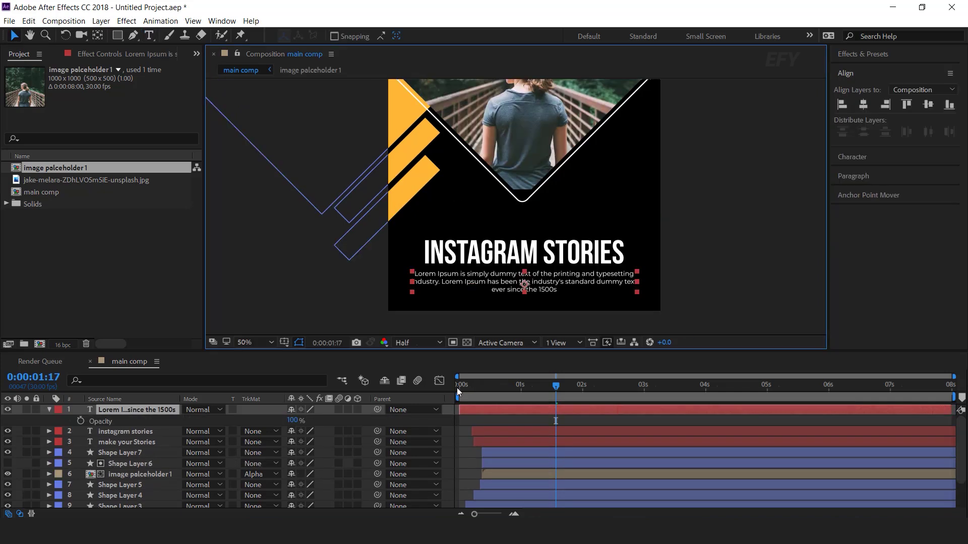
# Step: Fade in the Lorem Ipsum text with Opacity keyframes of 0% at frame 0 and 100% at frame 22
pyautogui.click(457, 387)
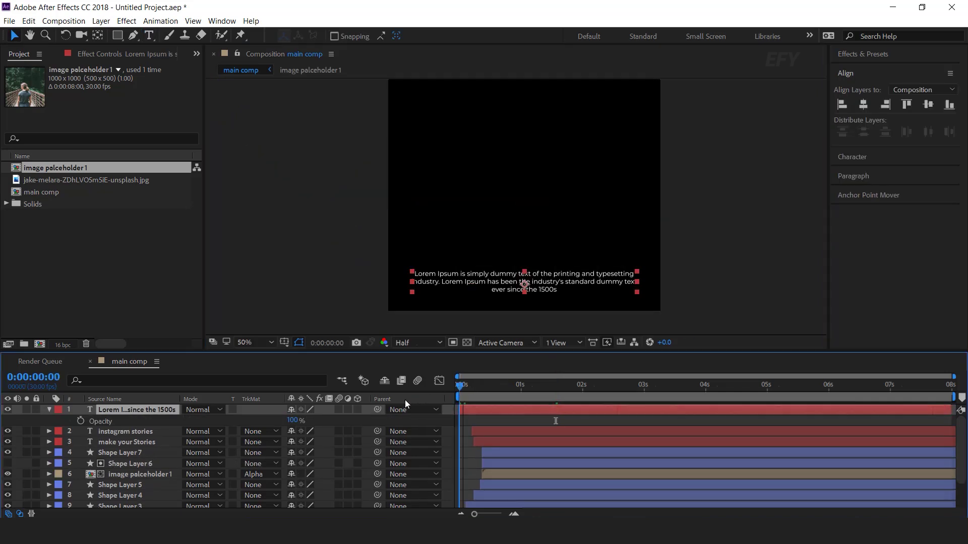
pyautogui.click(81, 421)
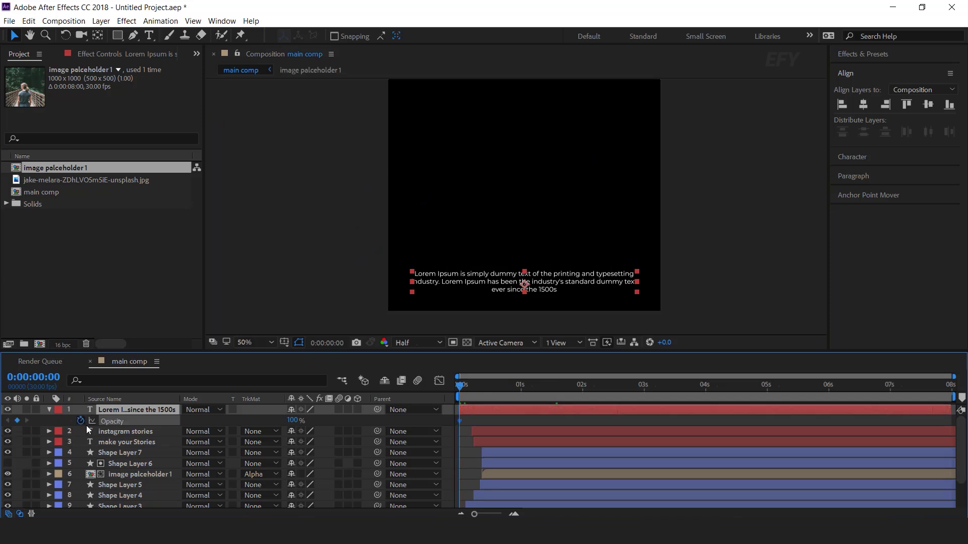
pyautogui.click(292, 420)
pyautogui.write('0')
pyautogui.press('Return')
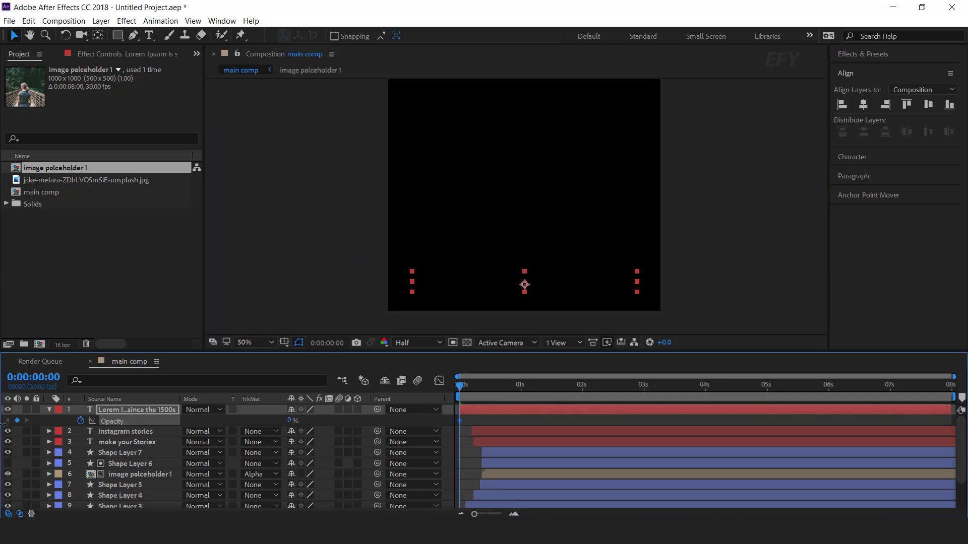
pyautogui.moveTo(476, 386); pyautogui.dragTo(504, 386)
pyautogui.moveTo(292, 423); pyautogui.dragTo(769, 423)
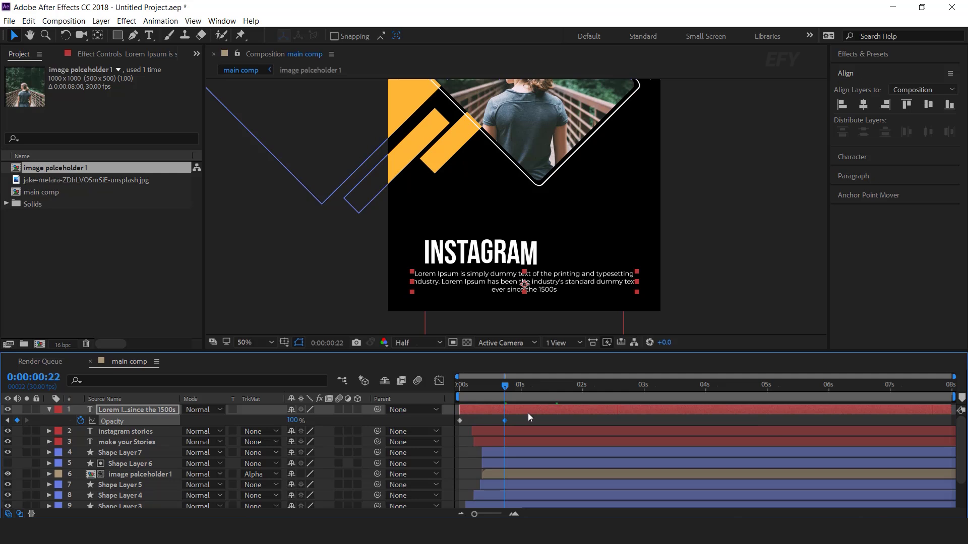
# Step: Shift the Lorem Ipsum layer's start to about frame 19, previewing its fade-in from the beginning of the composition
pyautogui.moveTo(528, 413); pyautogui.dragTo(558, 413)
pyautogui.press('Home')
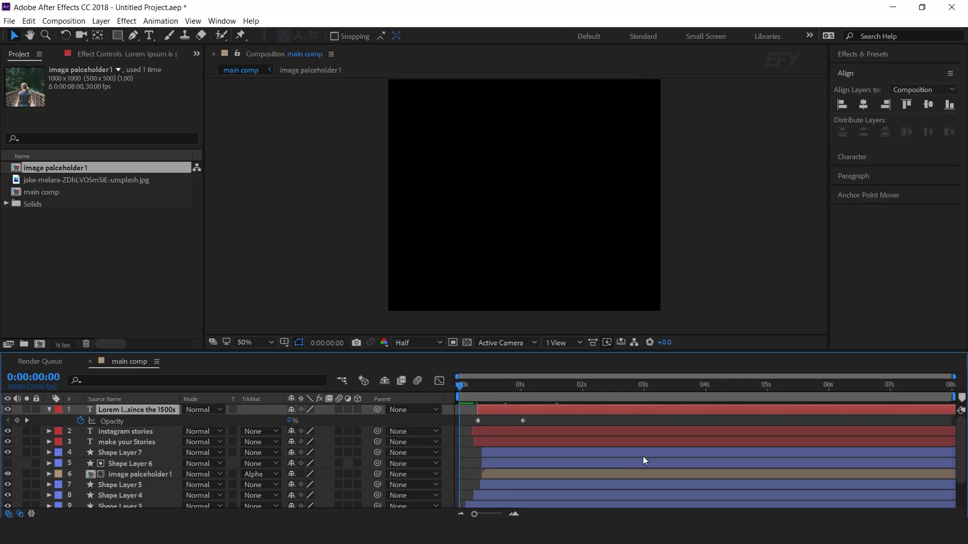
pyautogui.press('space')
pyautogui.moveTo(540, 410); pyautogui.dragTo(561, 412)
pyautogui.press('Home')
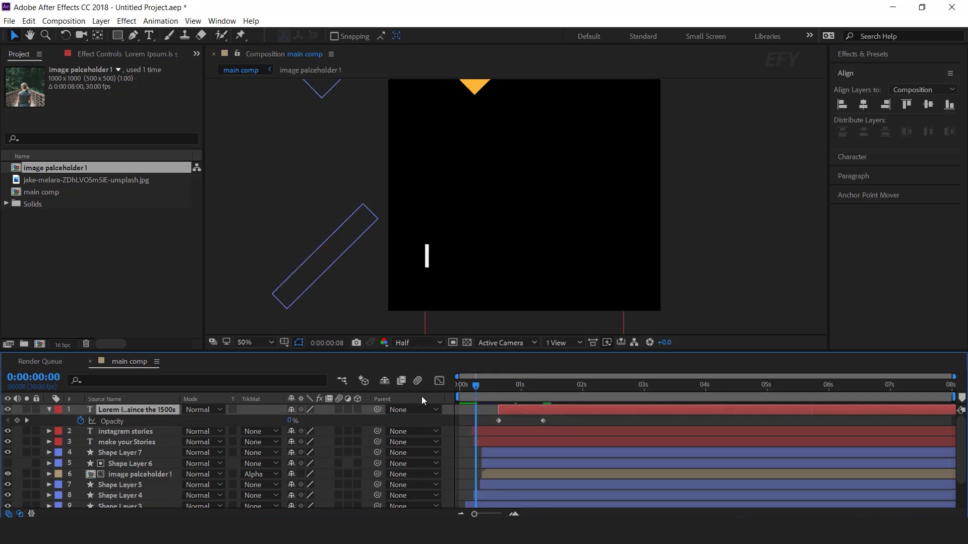
pyautogui.press(',')
pyautogui.press('space')
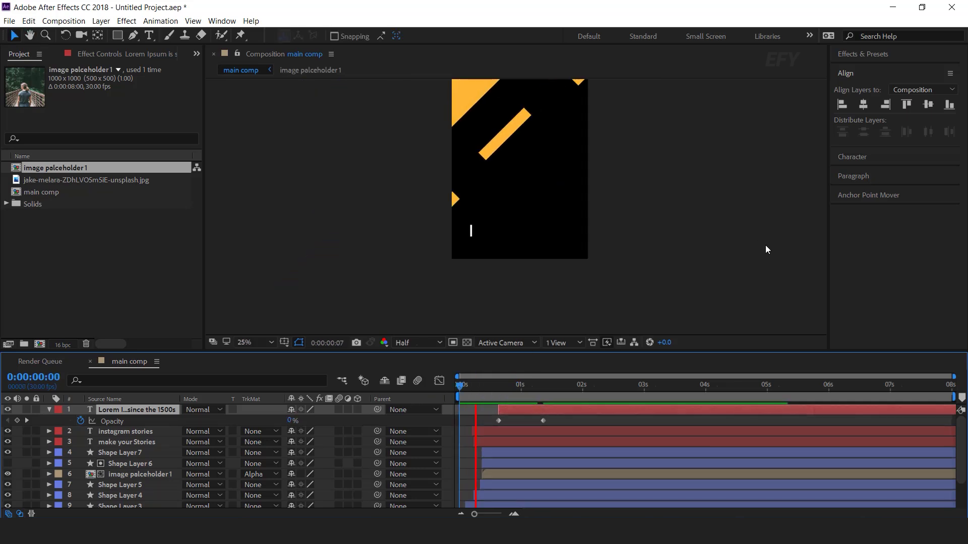
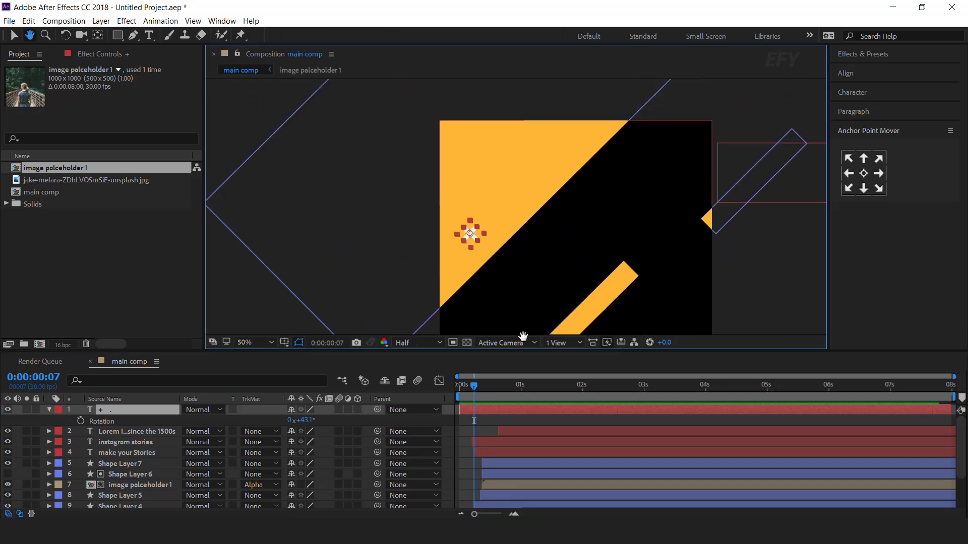
# Step: Keyframe the plus text's Rotation at frame 0, set it to 80.6° at 0:00:04:00, and collapse the layer
pyautogui.moveTo(469, 387); pyautogui.dragTo(336, 400)
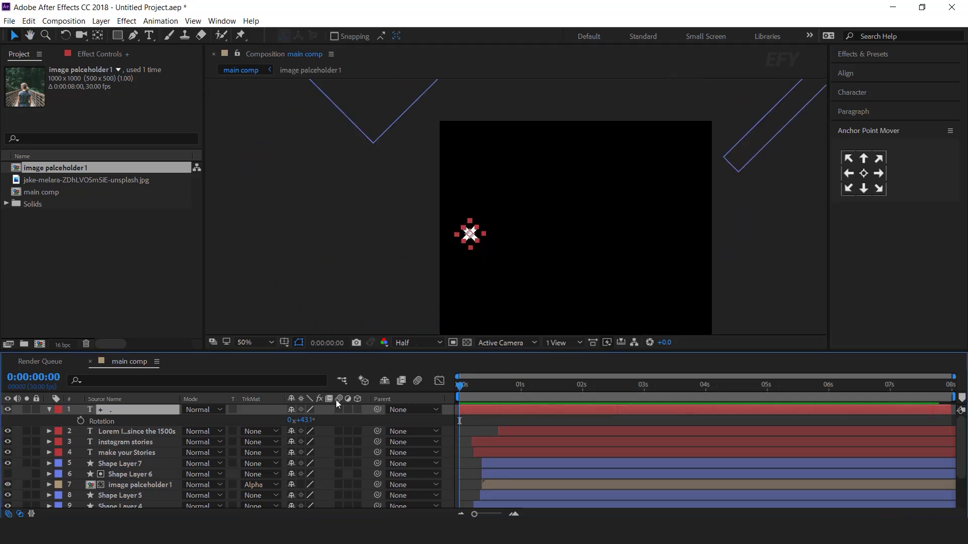
pyautogui.click(80, 422)
pyautogui.moveTo(497, 390); pyautogui.dragTo(706, 392)
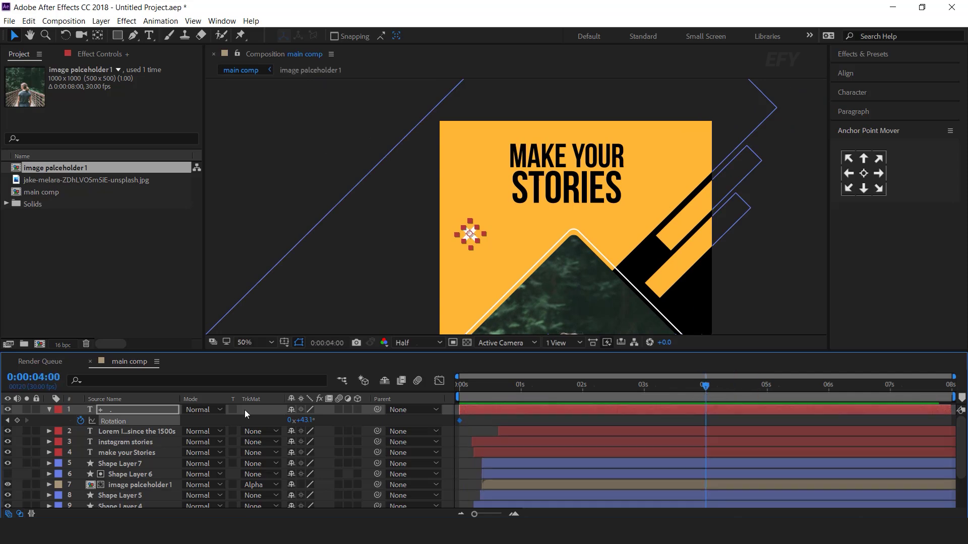
pyautogui.moveTo(303, 421); pyautogui.dragTo(318, 420)
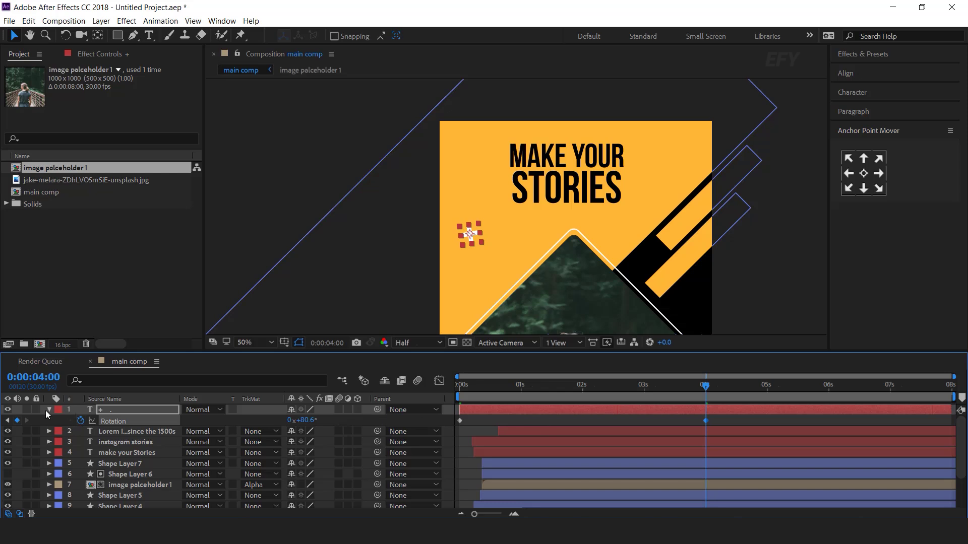
pyautogui.click(48, 410)
# Step: Preview the rotating plus text from the start and shift its layer's start level with Shape Layer 7
pyautogui.moveTo(484, 390); pyautogui.dragTo(313, 412)
pyautogui.click(758, 247)
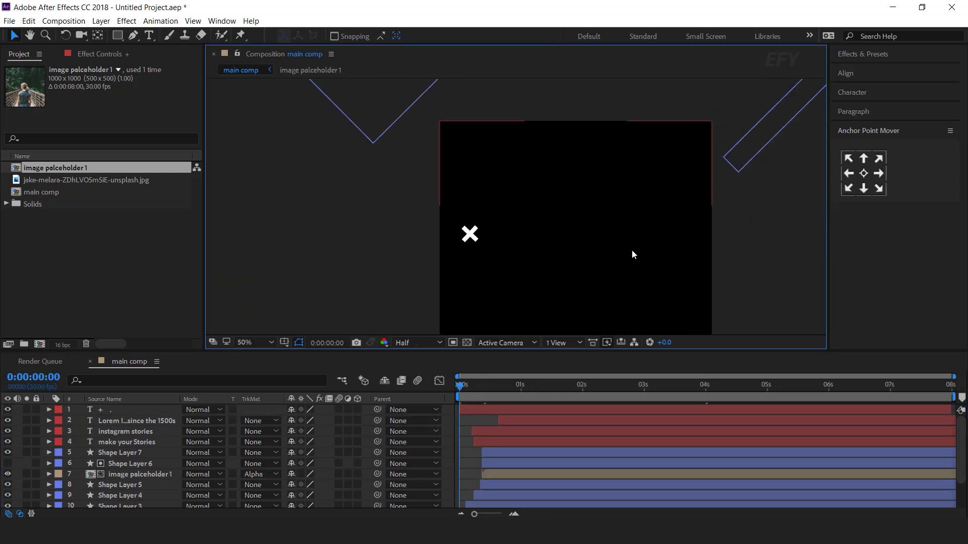
pyautogui.press(',')
pyautogui.press('space')
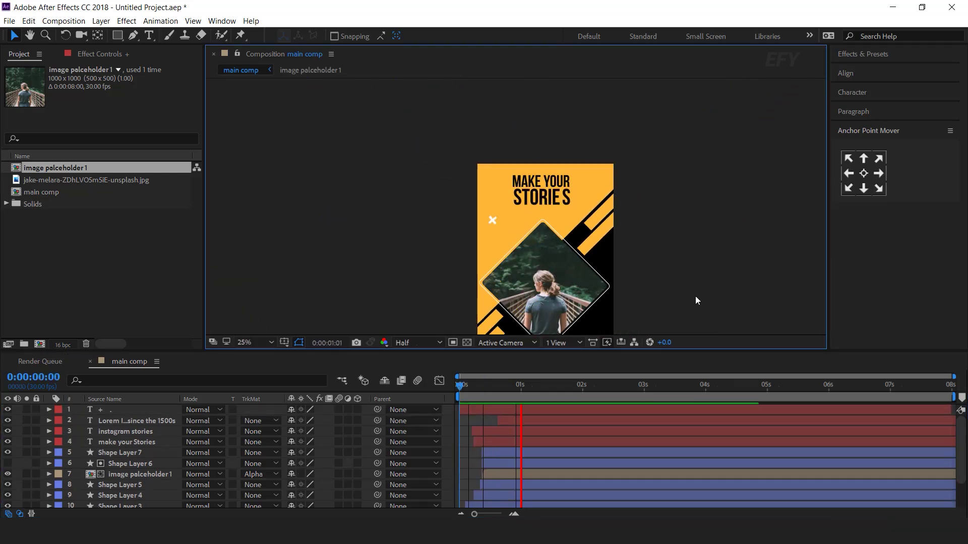
pyautogui.click(474, 385)
pyautogui.click(479, 385)
pyautogui.click(522, 409)
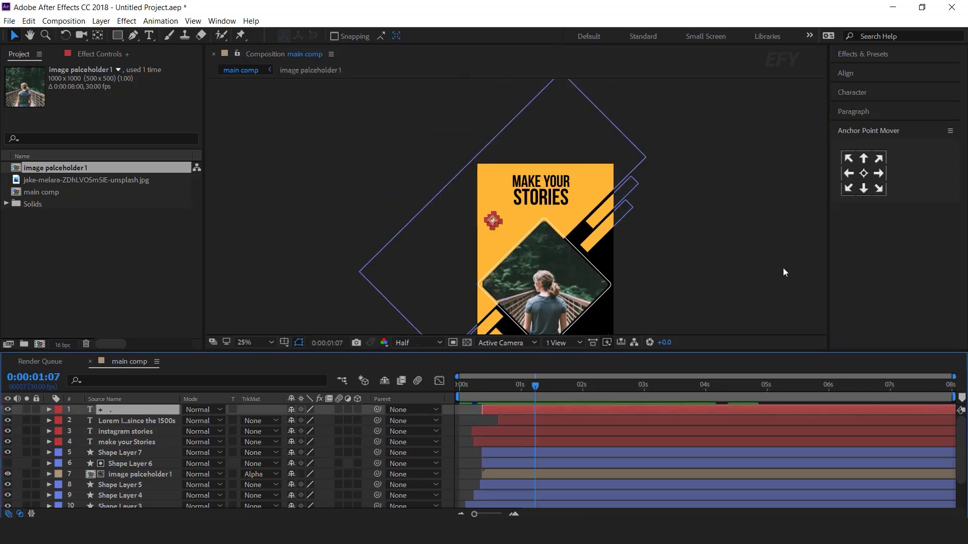
pyautogui.click(781, 267)
# Step: Duplicate the plus text layer and place the copy to the right of the MAKE YOUR STORIES title
pyautogui.click(124, 413)
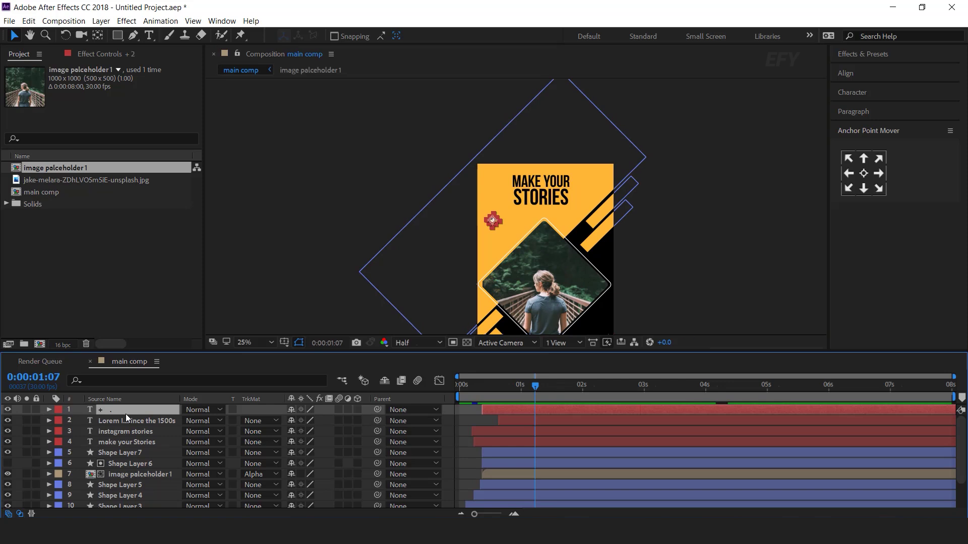
pyautogui.hotkey('ctrl', 'd')
pyautogui.moveTo(492, 220); pyautogui.dragTo(595, 190)
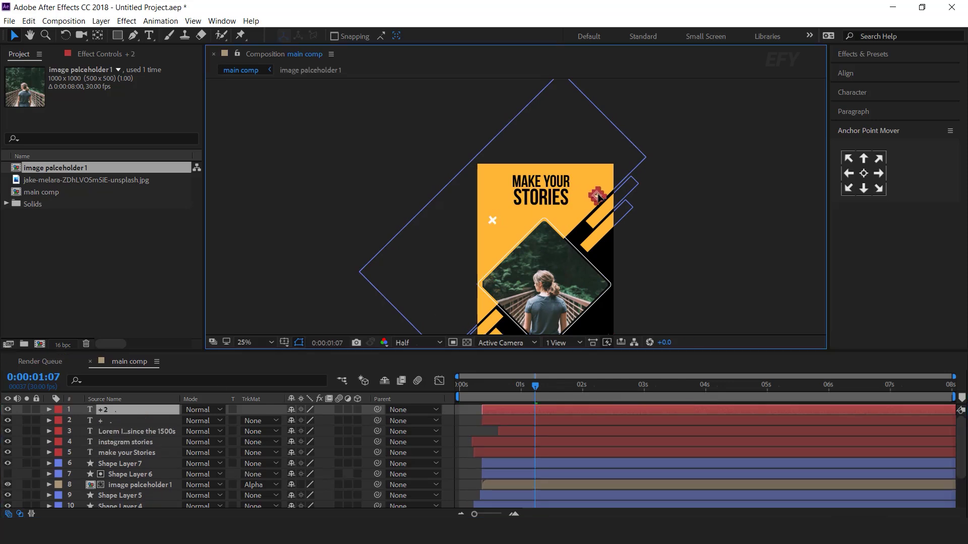
pyautogui.moveTo(681, 246); pyautogui.dragTo(653, 203)
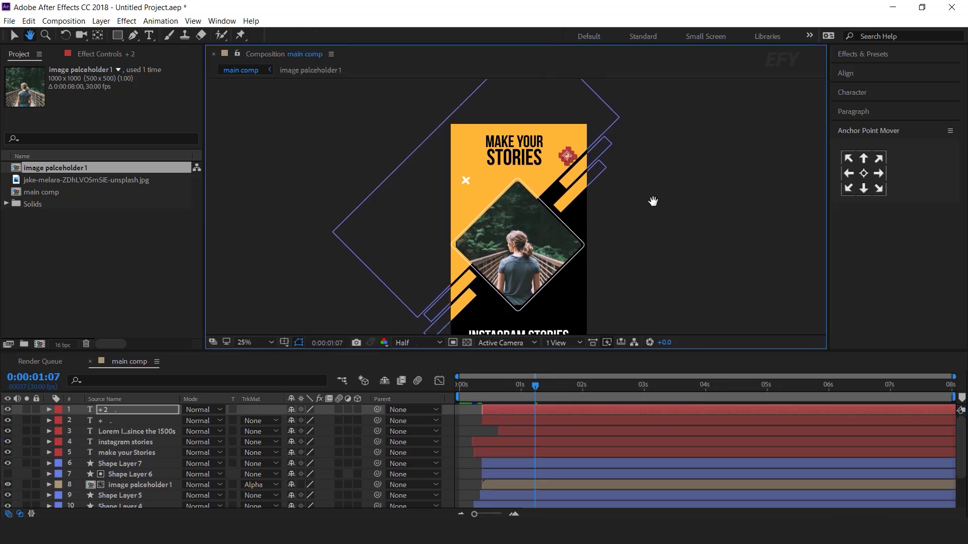
# Step: Change the fill colour of both plus texts on the orange background to black
pyautogui.keyDown('shift'); pyautogui.click(115, 421); pyautogui.keyUp('shift')
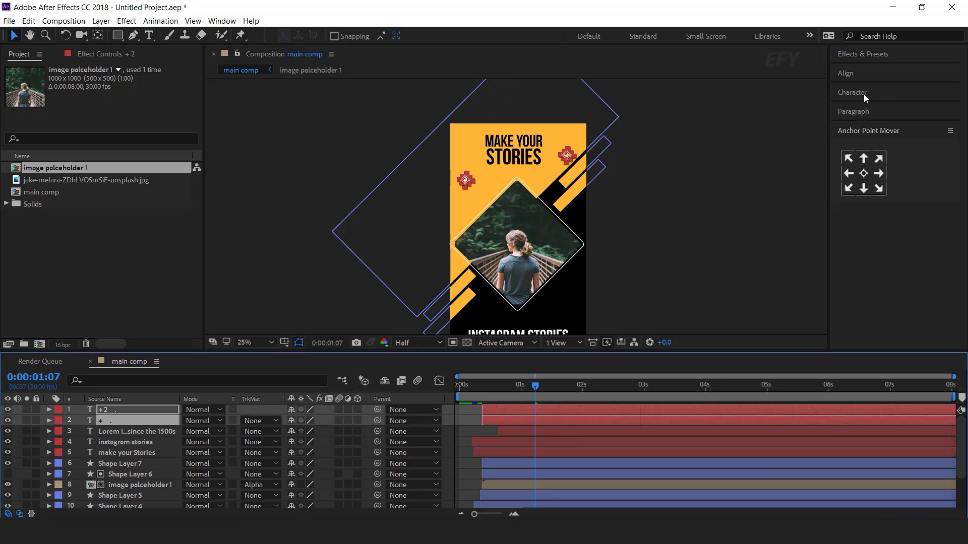
pyautogui.click(865, 98)
pyautogui.click(941, 117)
pyautogui.moveTo(38, 203); pyautogui.dragTo(18, 234)
pyautogui.click(304, 66)
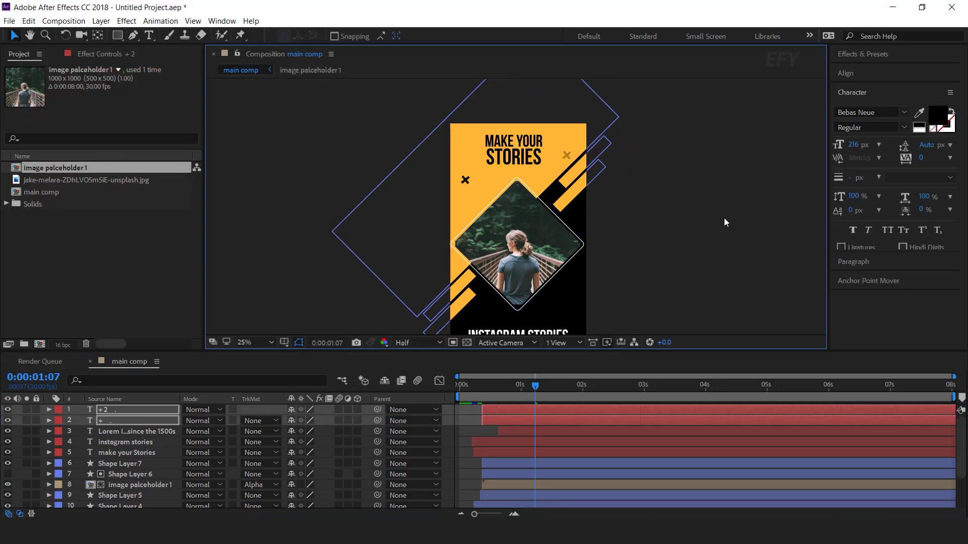
pyautogui.click(725, 223)
# Step: Duplicate the +2 text, place the copy below the diamond's lower-right edge, and set its fill colour to FFFFFF
pyautogui.click(125, 413)
pyautogui.hotkey('ctrl', 'd')
pyautogui.moveTo(566, 156); pyautogui.dragTo(563, 309)
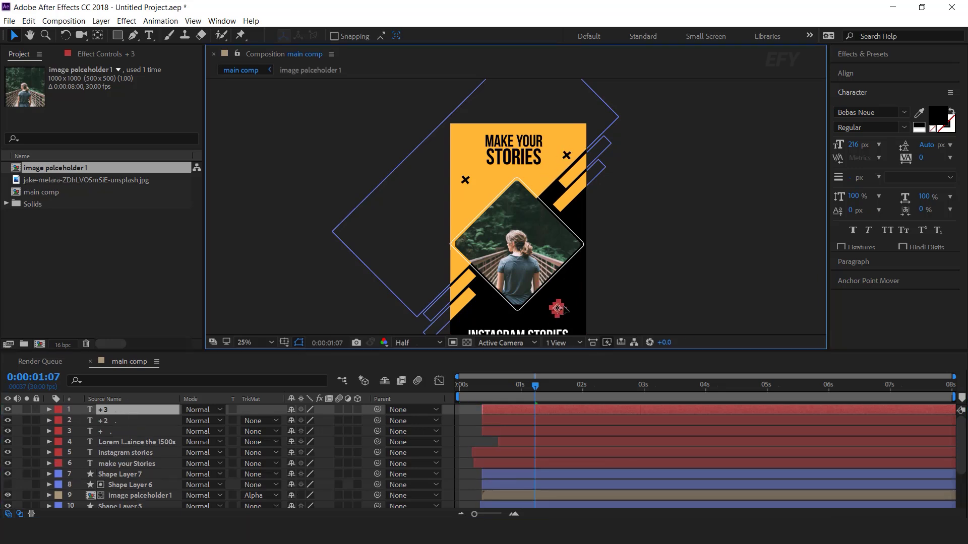
pyautogui.click(939, 115)
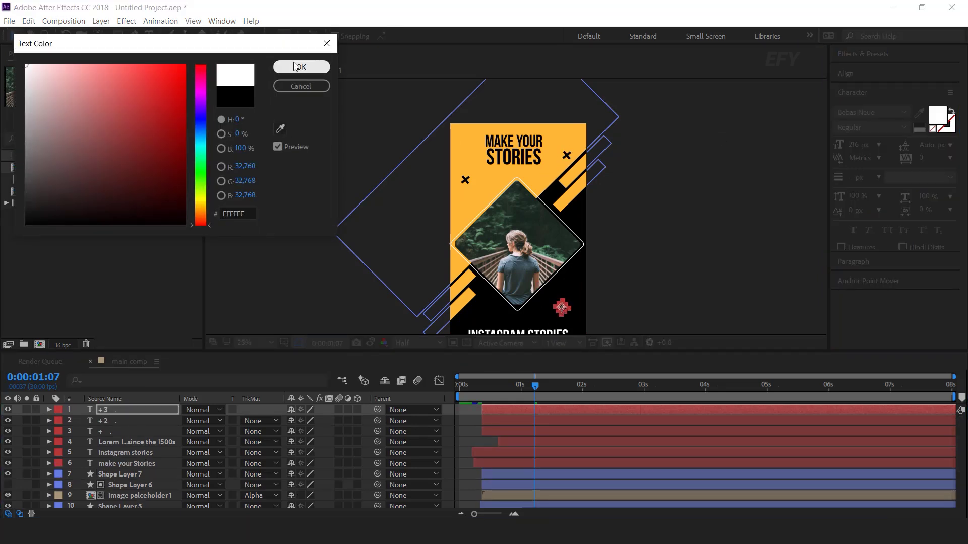
pyautogui.click(301, 67)
# Step: Reveal the white plus text's Rotation keyframes and edit the rotation value at its second keyframe, 0:00:04:11
pyautogui.click(628, 388)
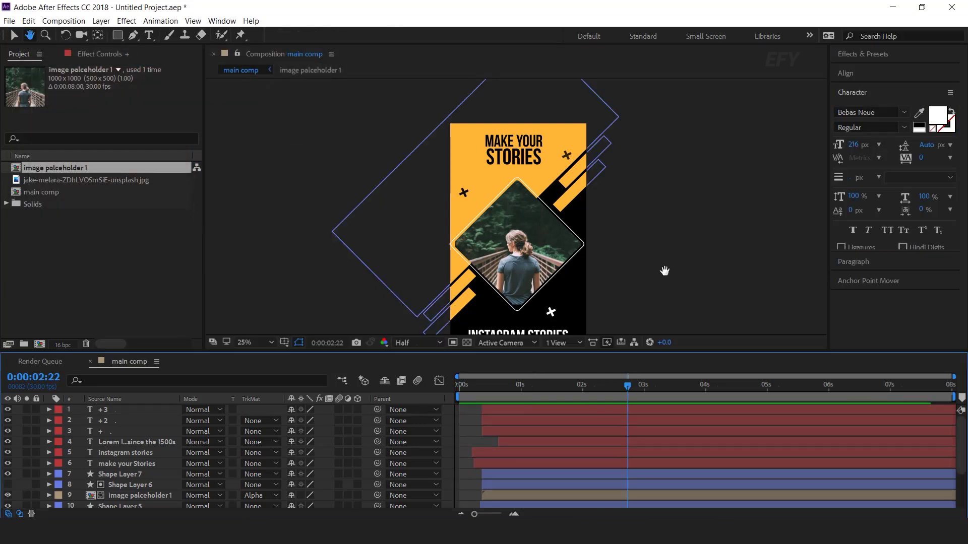
pyautogui.scroll(-1, 625, 281)
pyautogui.moveTo(591, 282); pyautogui.dragTo(603, 216)
pyautogui.scroll(1, 562, 205)
pyautogui.click(578, 184)
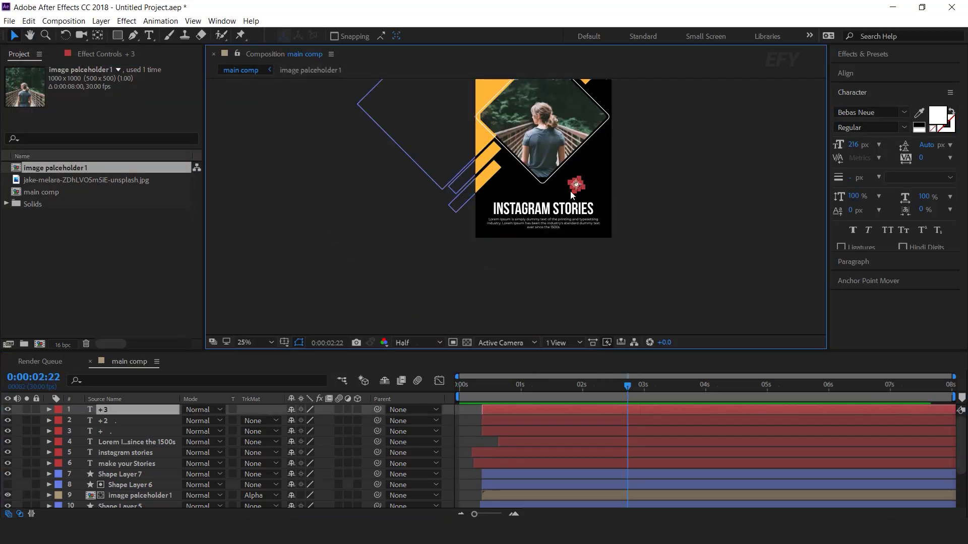
pyautogui.press('u')
pyautogui.click(26, 421)
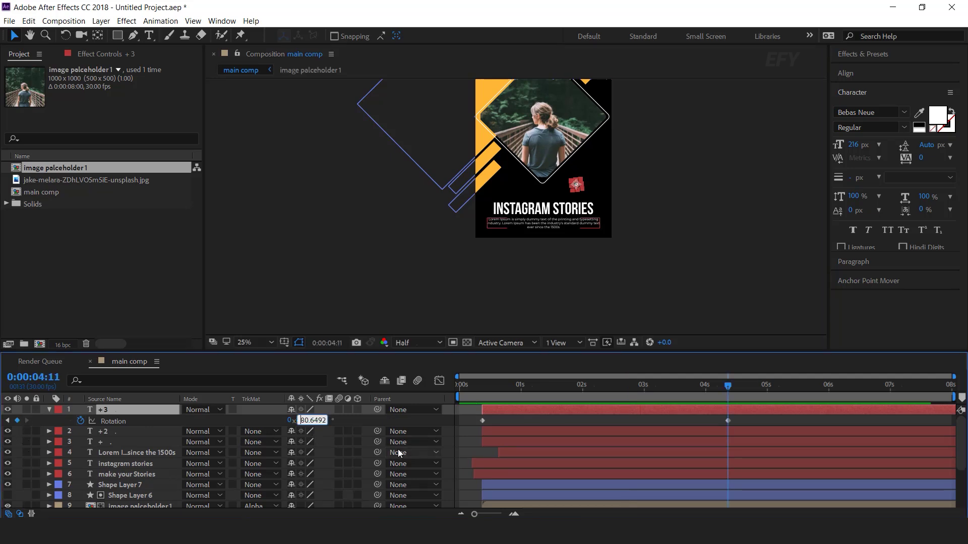
pyautogui.press('Return')
pyautogui.click(660, 161)
# Step: Preview the full composition from the start to check the three rotating plus signs
pyautogui.moveTo(692, 187); pyautogui.dragTo(665, 264)
pyautogui.moveTo(500, 387); pyautogui.dragTo(398, 409)
pyautogui.press('space')
pyautogui.press('space')
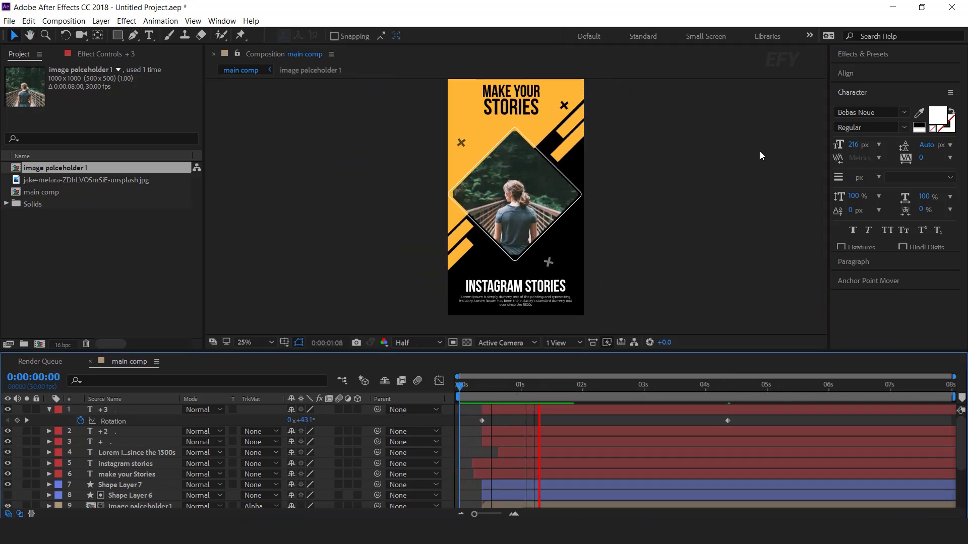
pyautogui.click(685, 387)
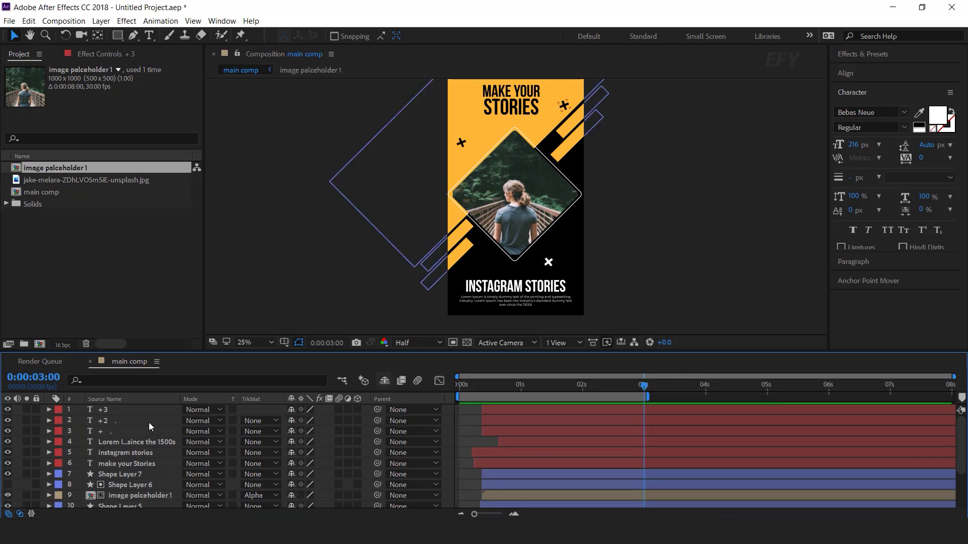
# Step: Enable motion blur on all layers and for the whole main comp, leaving no layer selected
pyautogui.hotkey('ctrl', 'a')
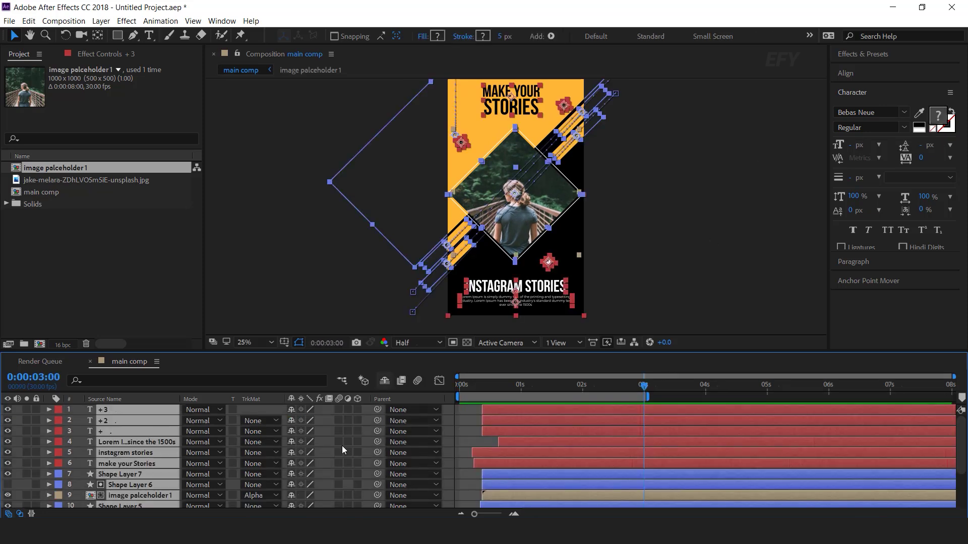
pyautogui.click(340, 410)
pyautogui.click(417, 381)
pyautogui.click(449, 410)
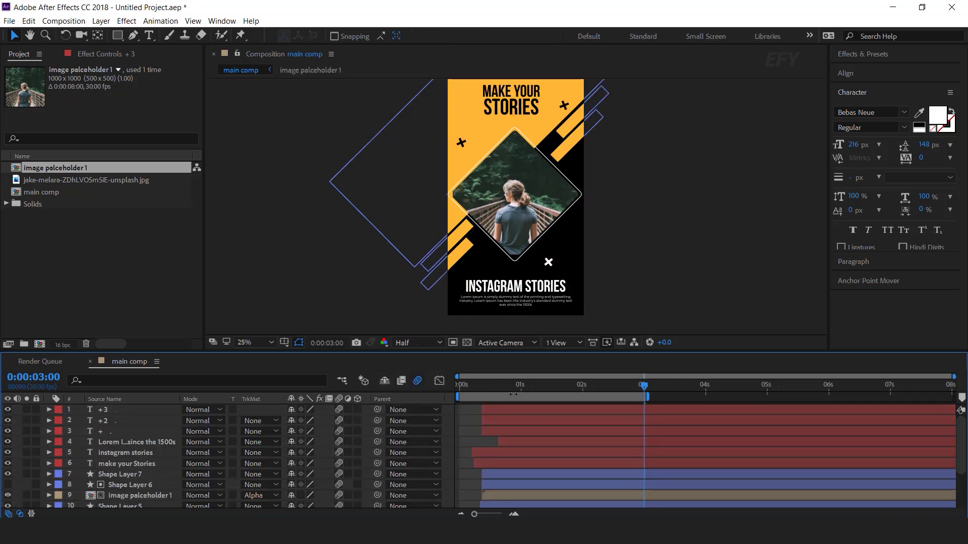
# Step: Preview the motion-blurred animation from the start in a maximized composition view
pyautogui.click(281, 144)
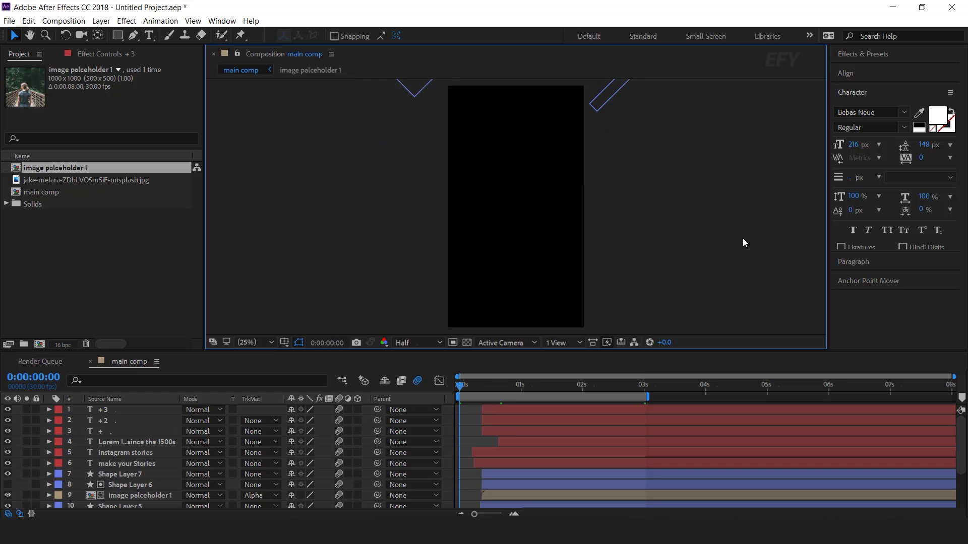
pyautogui.press('space')
pyautogui.press('space')
pyautogui.press('`')
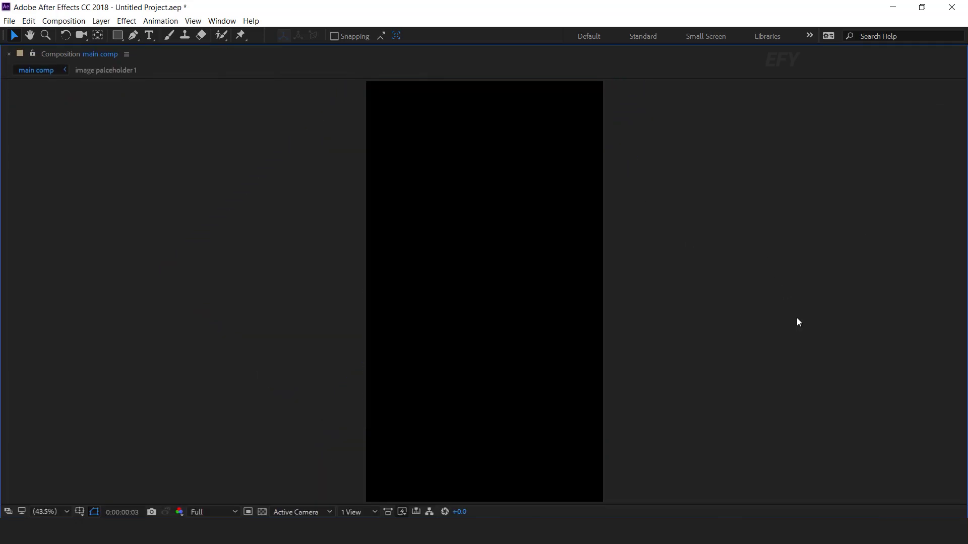